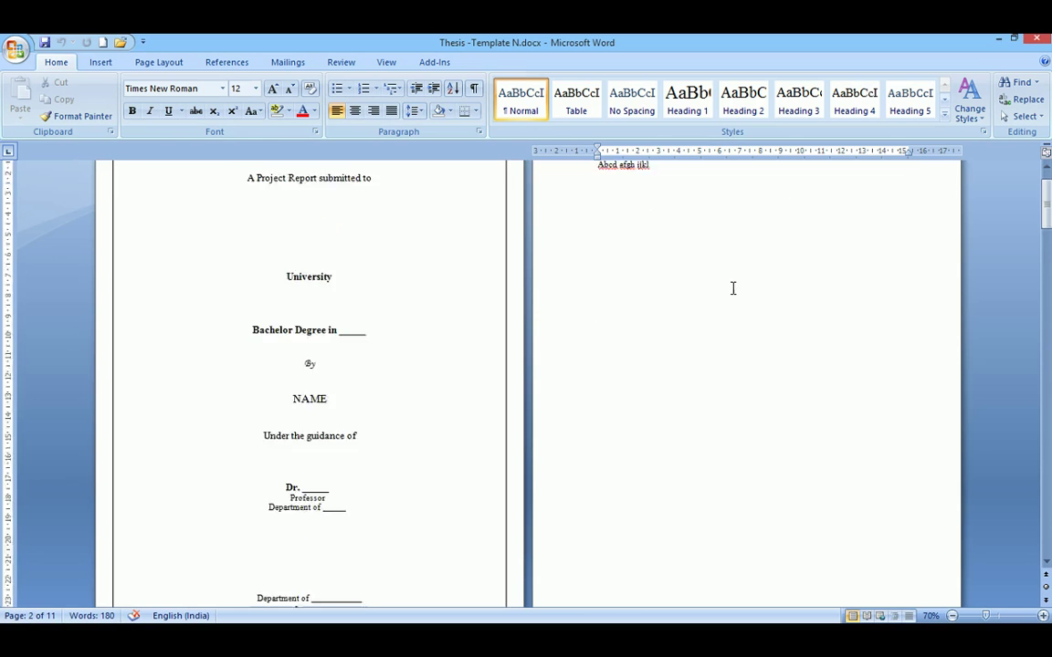
# Step: Look through the thesis template from the title page to the References page, including its front-matter, chapter, figure and table placeholders
pyautogui.scroll(-1, 285, 434)
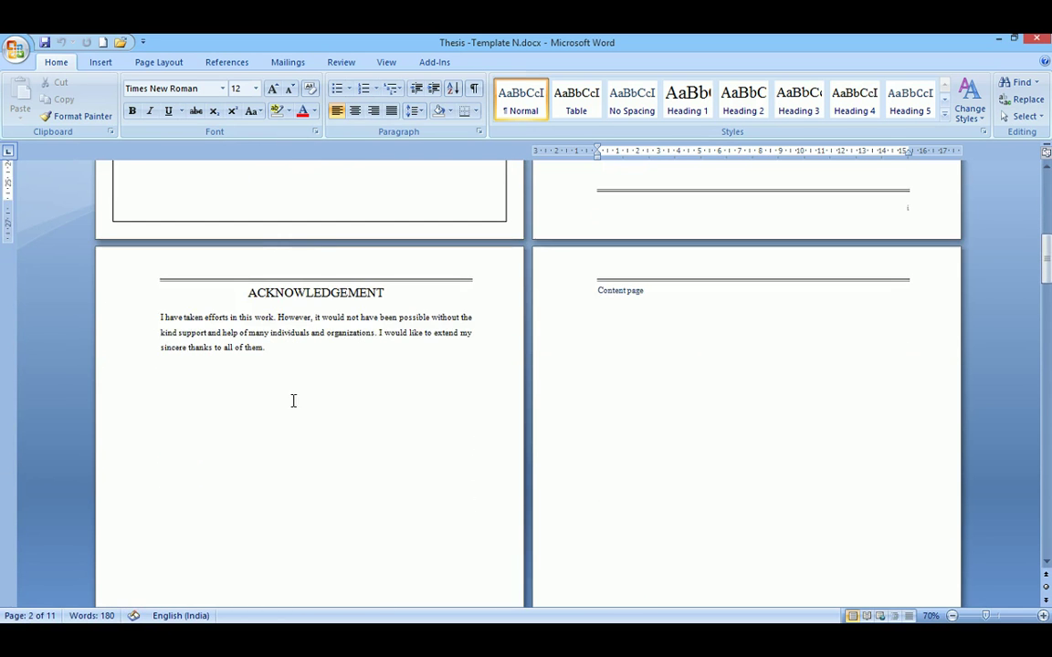
pyautogui.scroll(-1, 315, 388)
pyautogui.scroll(1, 610, 408)
pyautogui.click(654, 361)
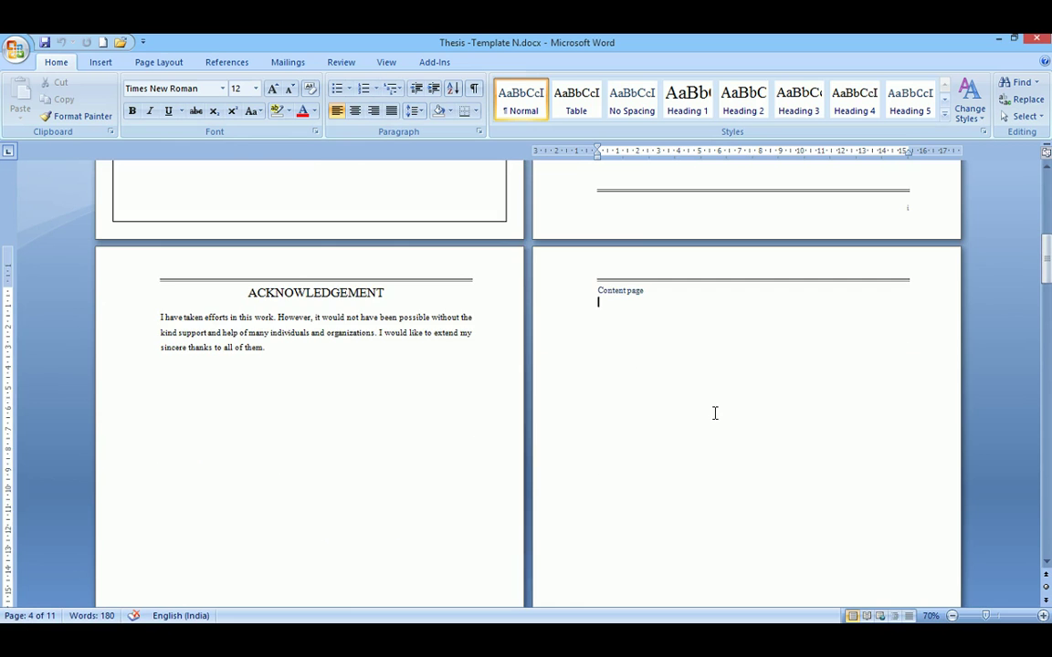
pyautogui.scroll(-6, 715, 414)
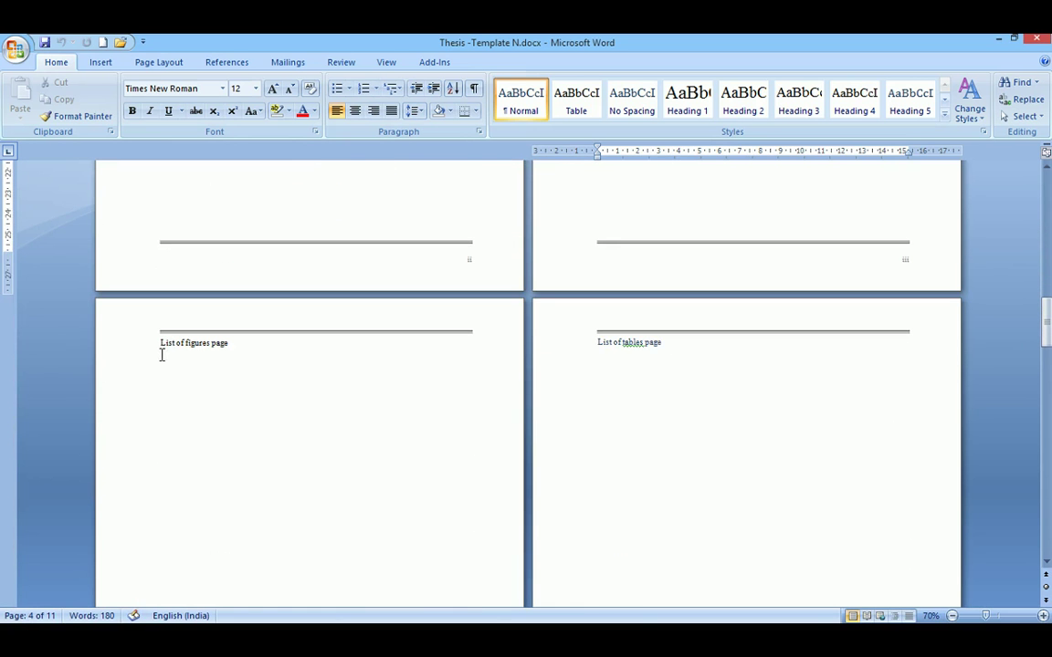
pyautogui.click(195, 367)
pyautogui.scroll(-2, 182, 365)
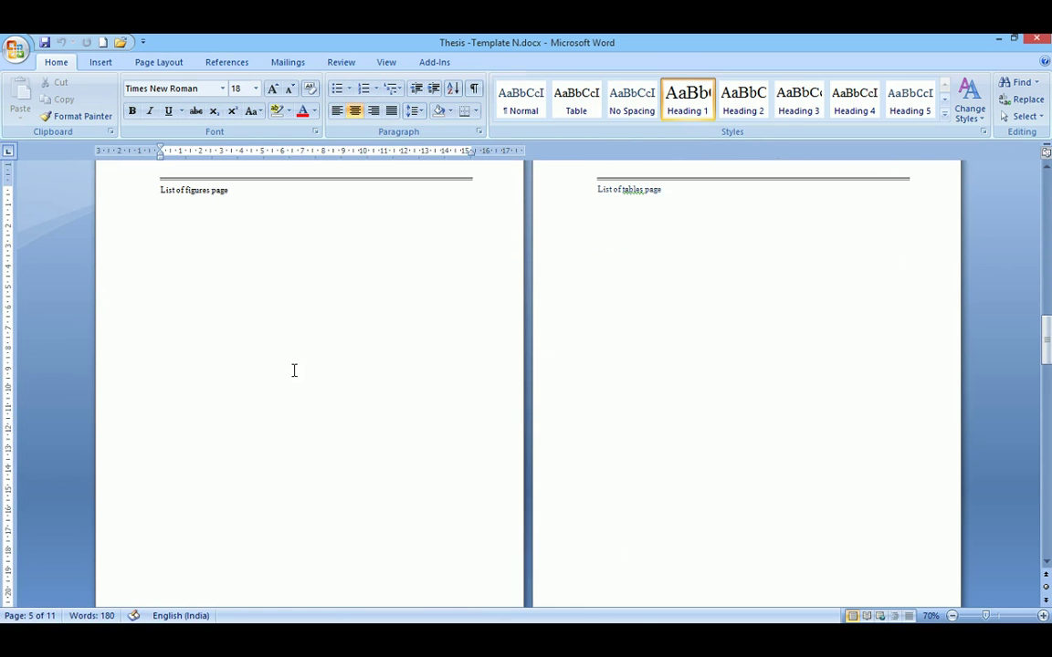
pyautogui.click(656, 242)
pyautogui.scroll(-4, 642, 202)
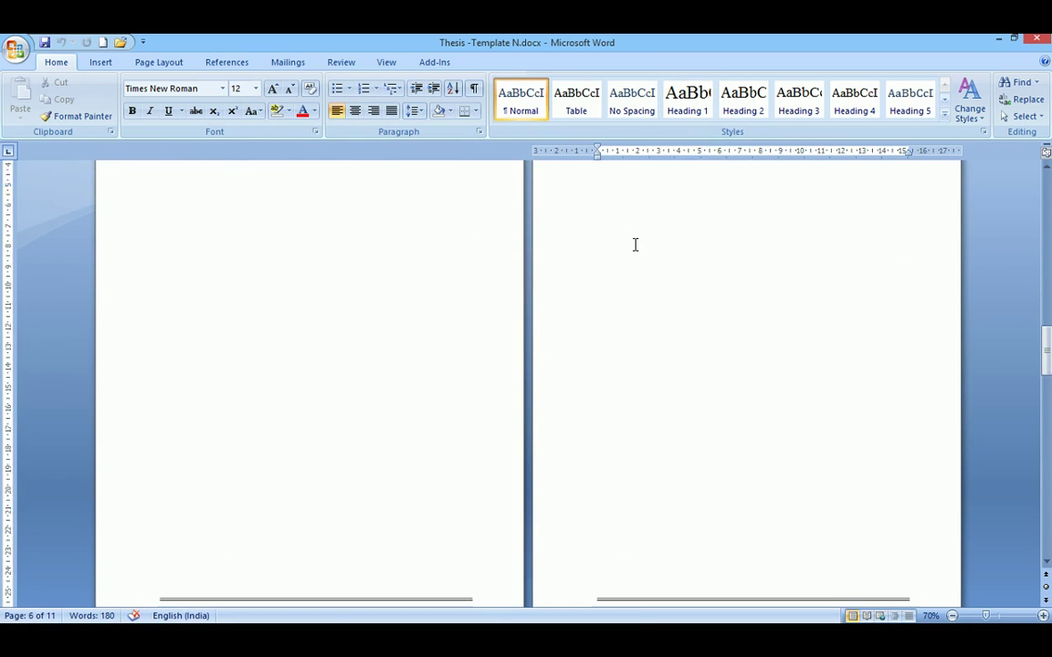
pyautogui.scroll(-5, 655, 292)
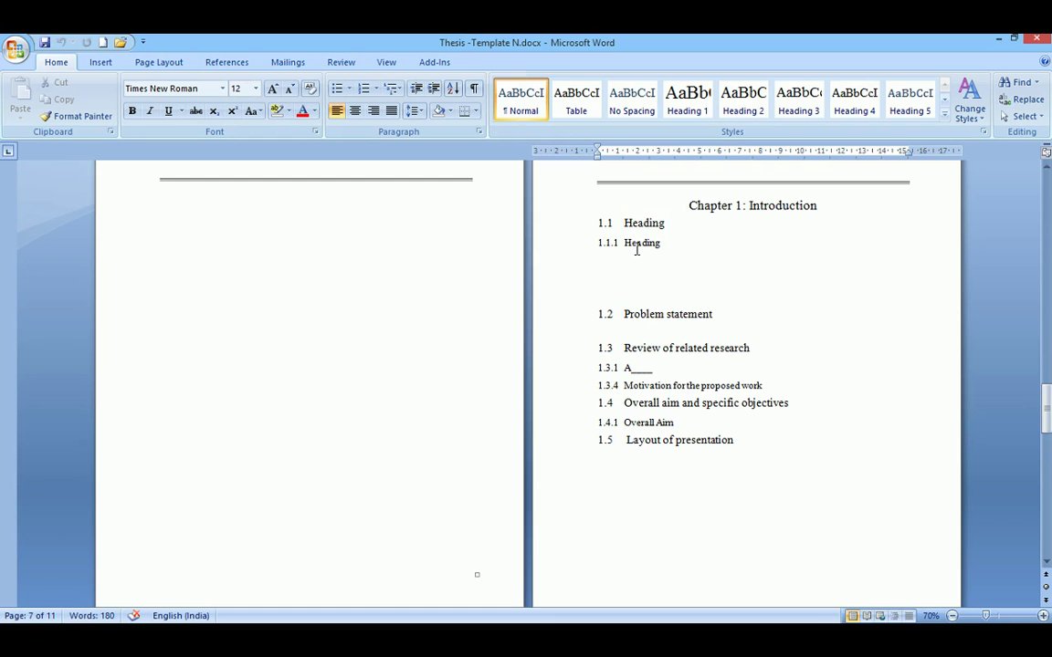
pyautogui.scroll(-10, 701, 449)
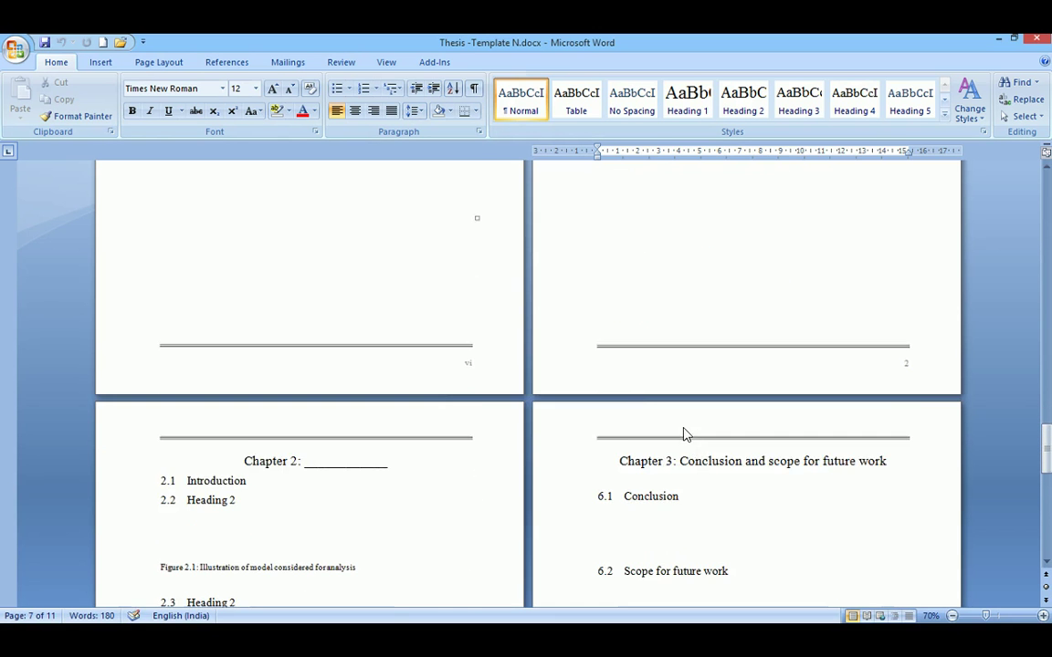
pyautogui.scroll(-9, 371, 415)
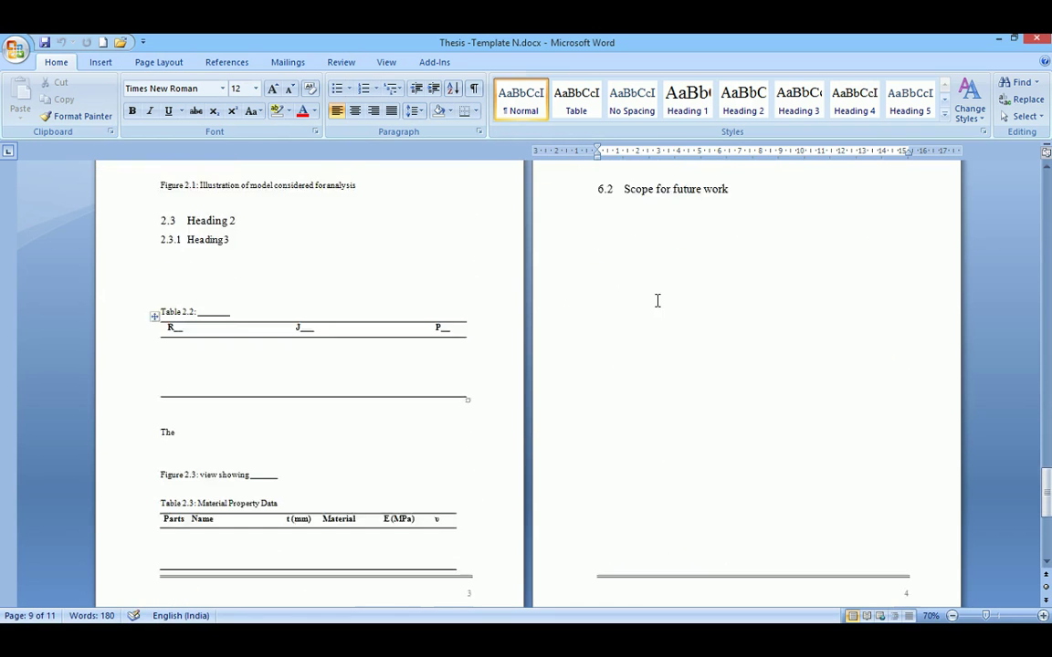
pyautogui.scroll(-7, 608, 375)
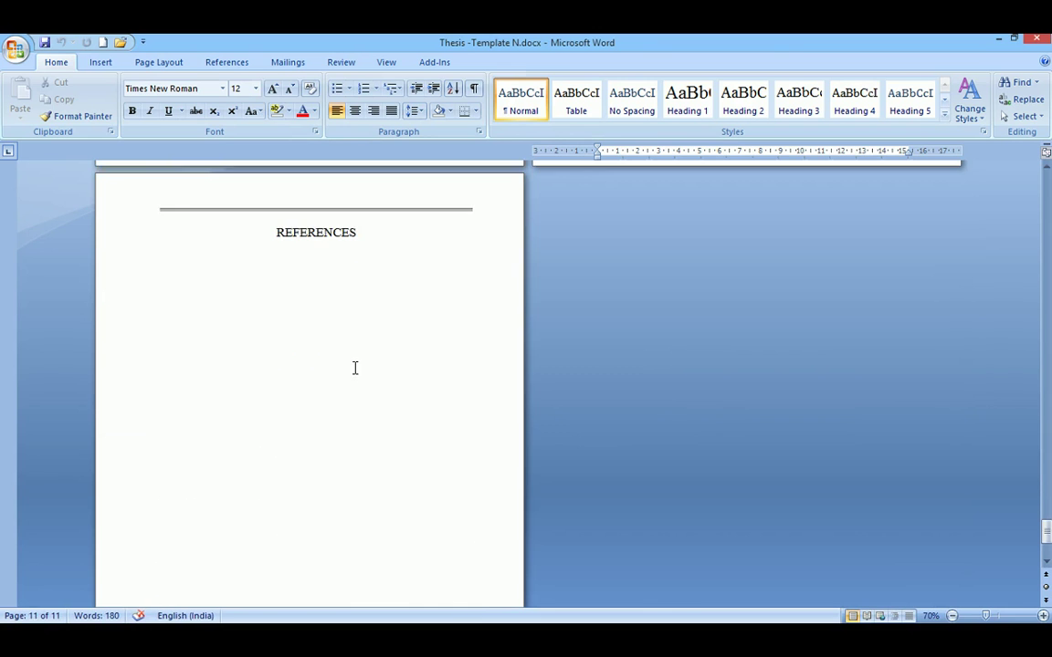
pyautogui.scroll(4, 362, 356)
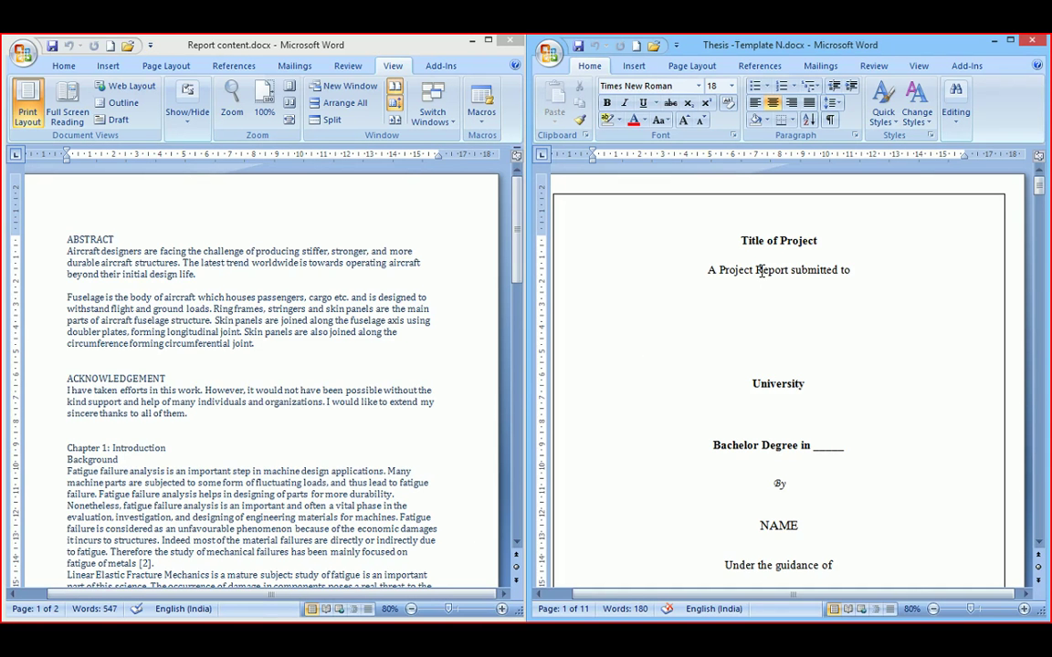
# Step: Turn off synchronous scrolling between the side-by-side report content and thesis template documents
pyautogui.scroll(-3, 767, 245)
pyautogui.scroll(3, 400, 404)
pyautogui.click(349, 95)
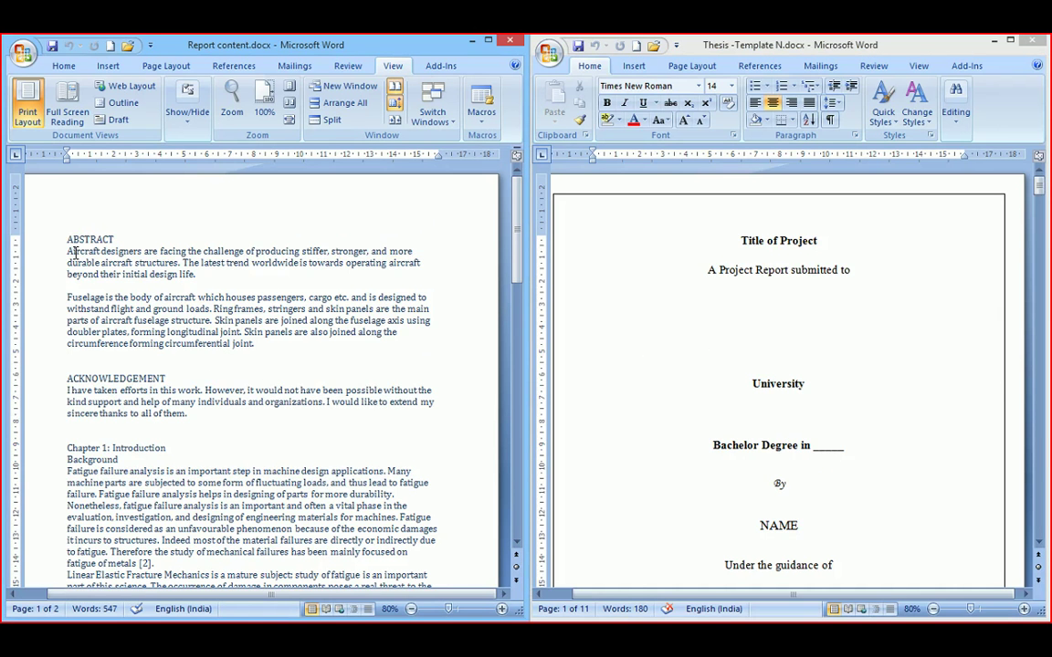
pyautogui.scroll(-3, 177, 264)
pyautogui.scroll(3, 178, 265)
pyautogui.hscroll(-2, 177, 265)
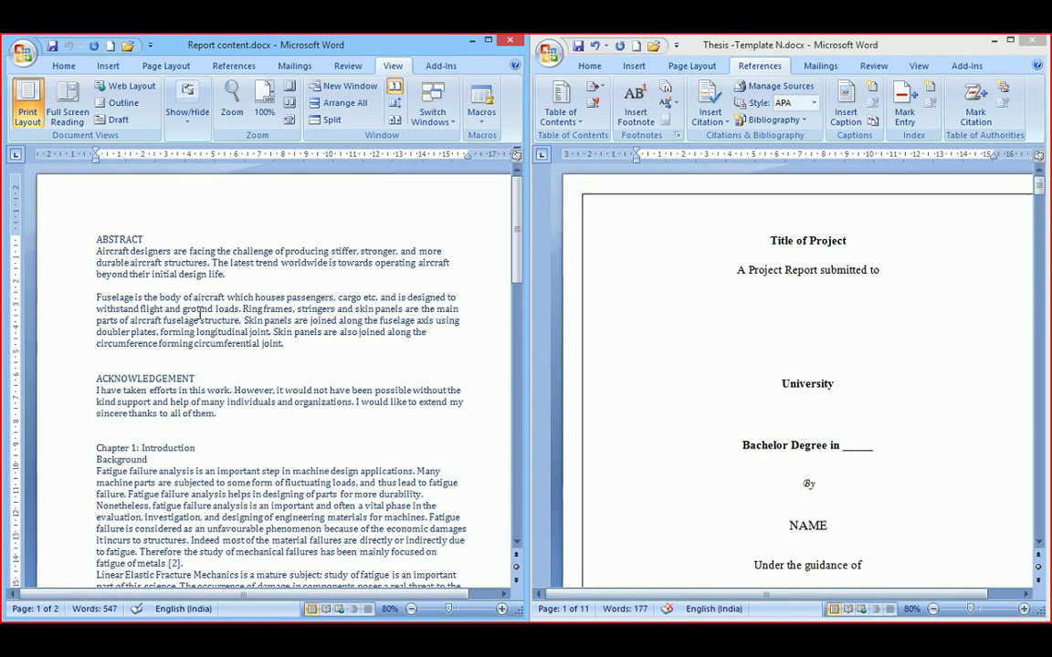
# Step: Open the full Styles list in the thesis template and look through its available styles, including Body Text
pyautogui.click(145, 251)
pyautogui.click(590, 67)
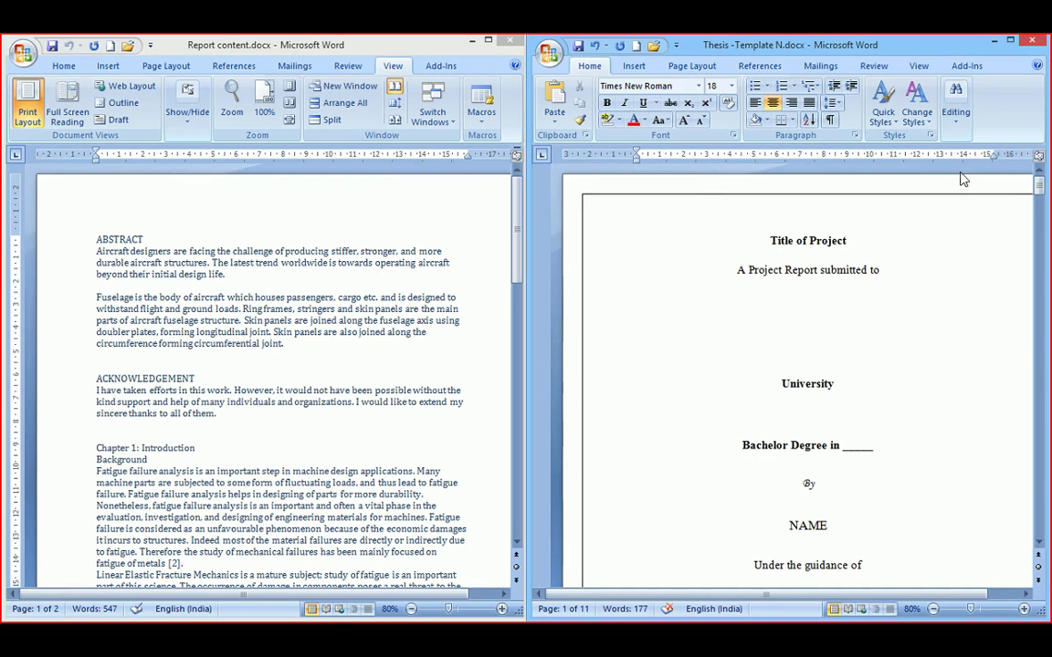
pyautogui.click(930, 138)
pyautogui.scroll(-3, 1001, 319)
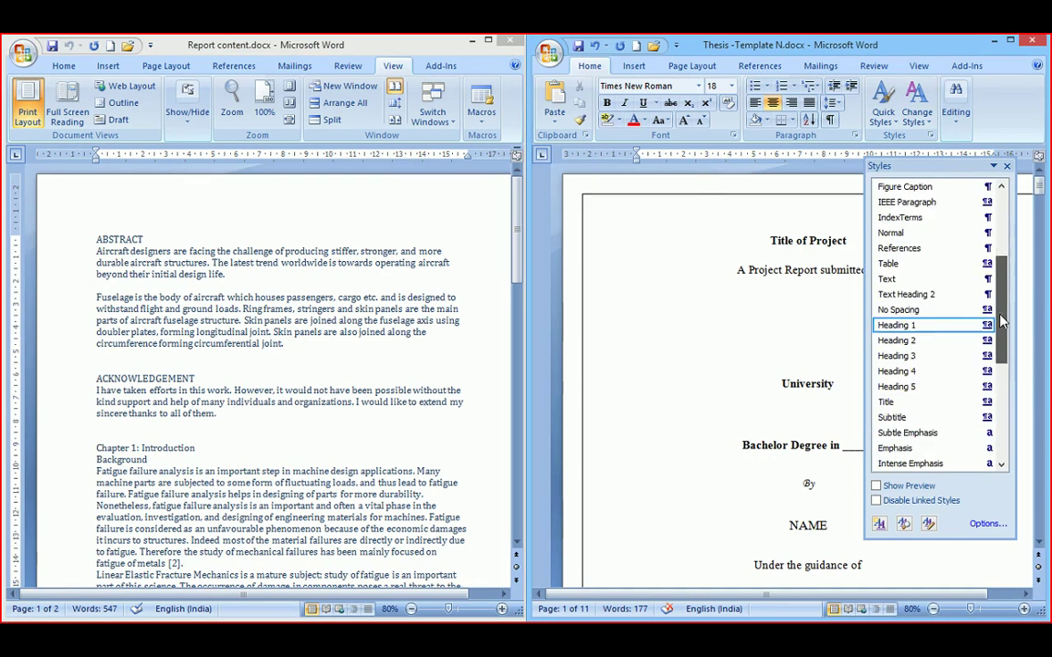
pyautogui.scroll(5, 1002, 319)
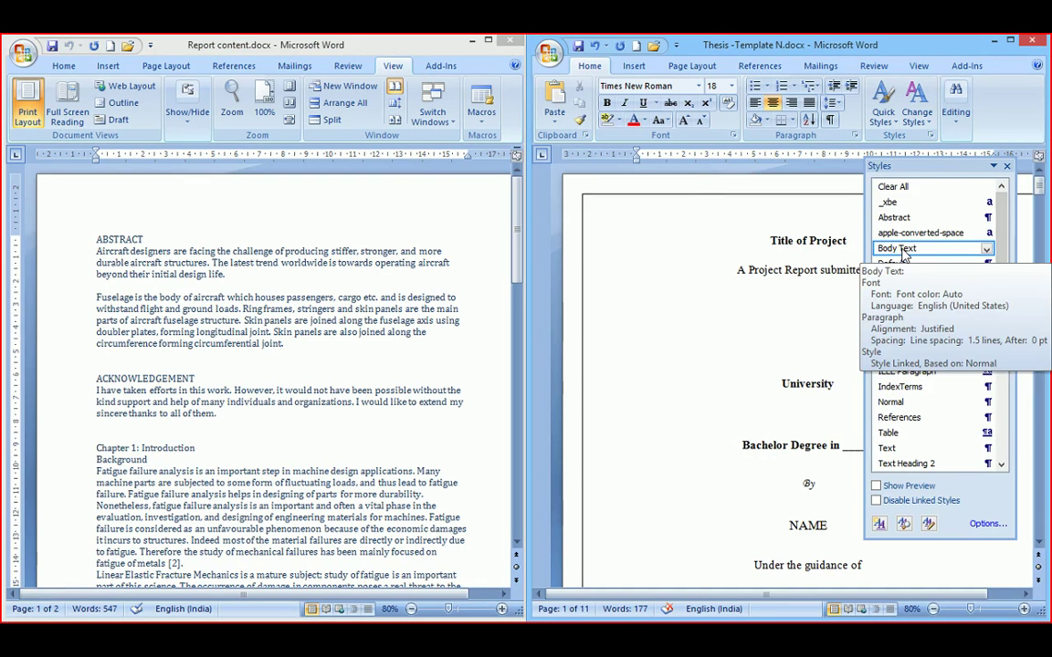
pyautogui.click(146, 251)
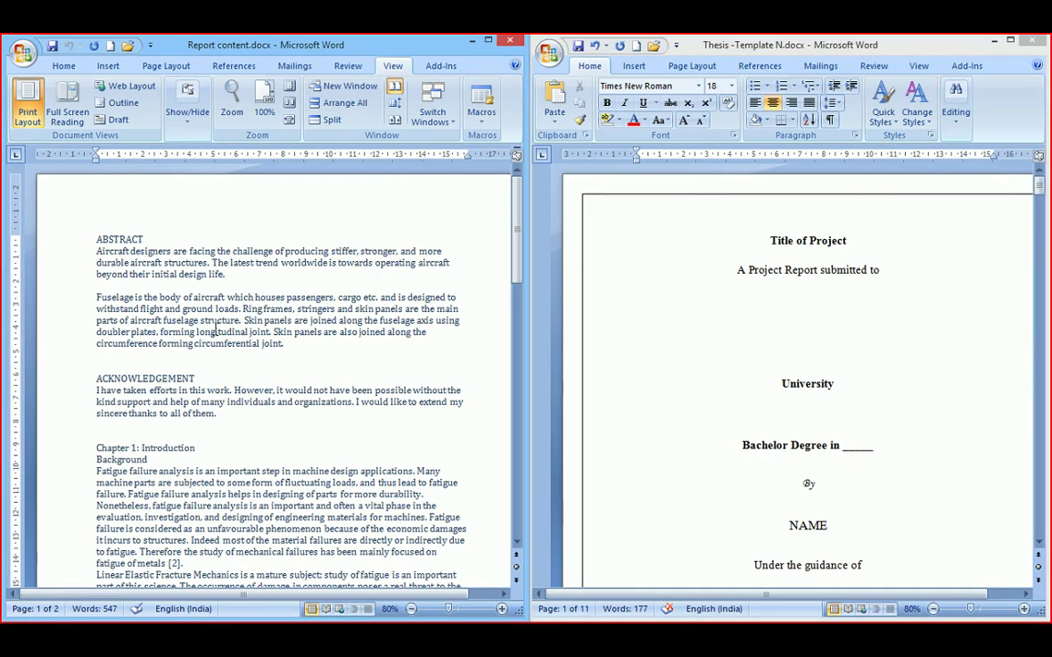
pyautogui.click(794, 321)
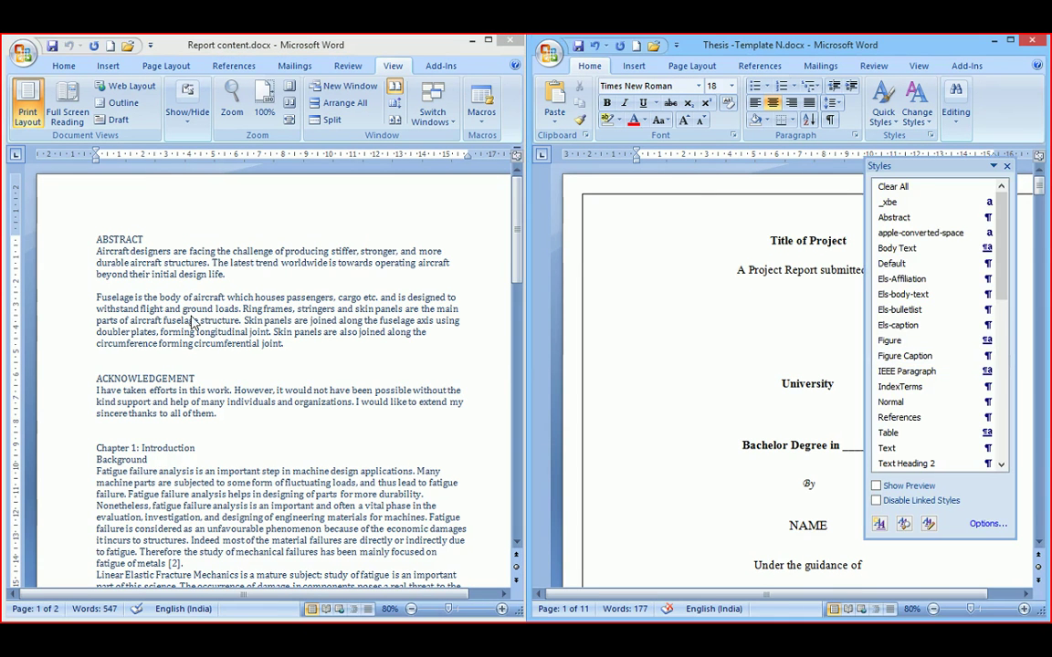
# Step: Copy the two abstract paragraphs below the ABSTRACT heading in the report content document
pyautogui.click(617, 344)
pyautogui.scroll(-6, 630, 358)
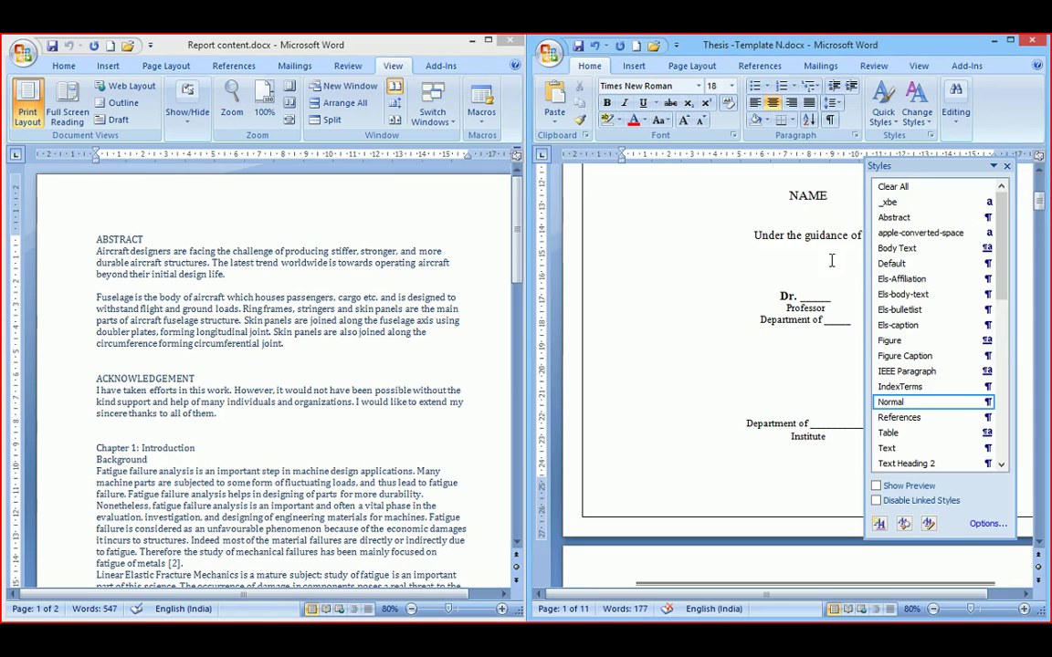
pyautogui.click(280, 346)
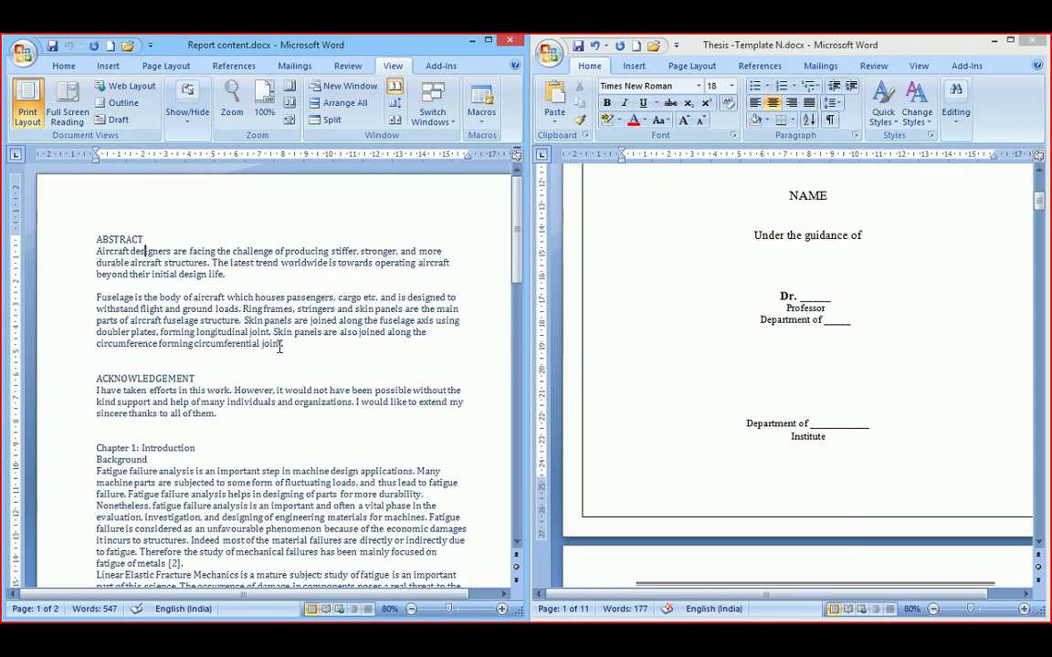
pyautogui.moveTo(286, 346); pyautogui.dragTo(109, 265)
pyautogui.rightClick(110, 265)
pyautogui.click(144, 285)
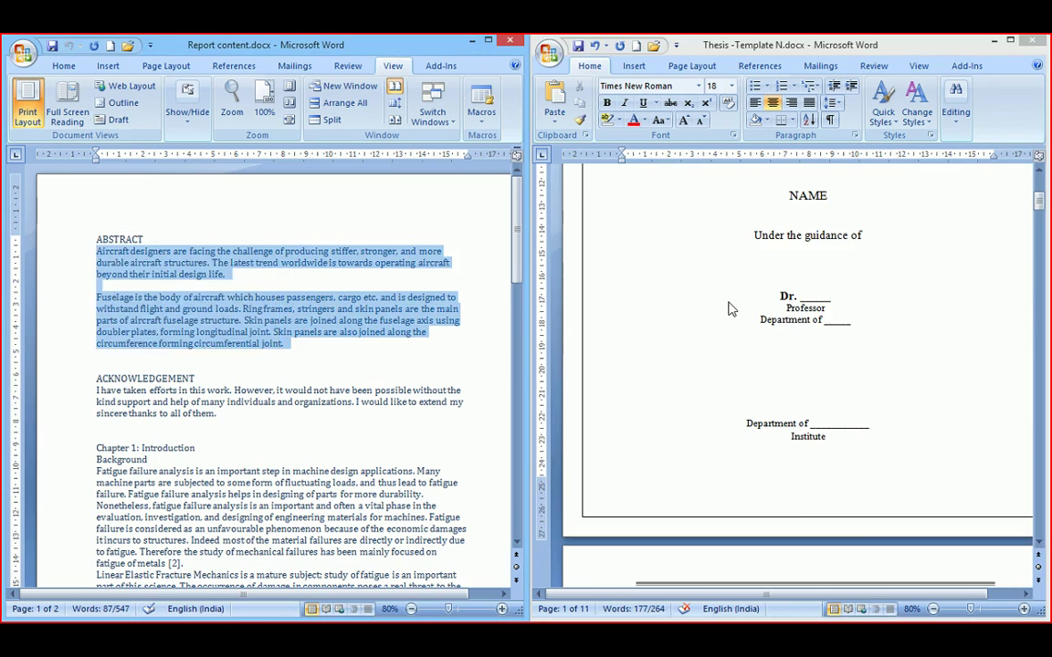
# Step: Paste the copied abstract paragraphs below the ABSTRACT heading in the thesis template
pyautogui.click(731, 305)
pyautogui.scroll(-2, 714, 326)
pyautogui.scroll(-6, 715, 328)
pyautogui.click(672, 257)
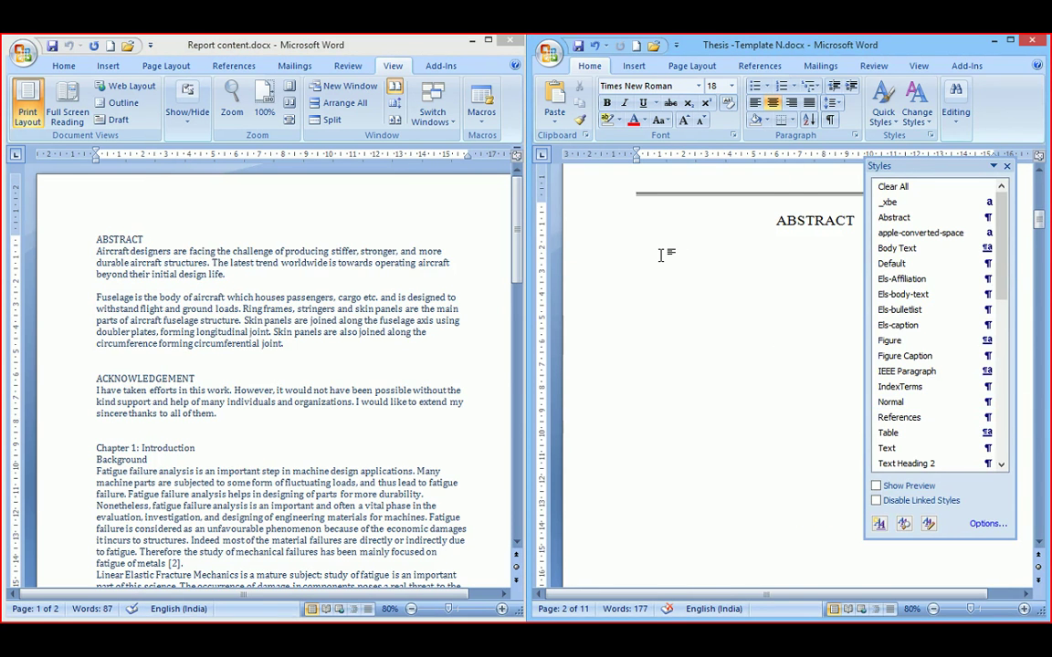
pyautogui.rightClick(662, 256)
pyautogui.click(696, 298)
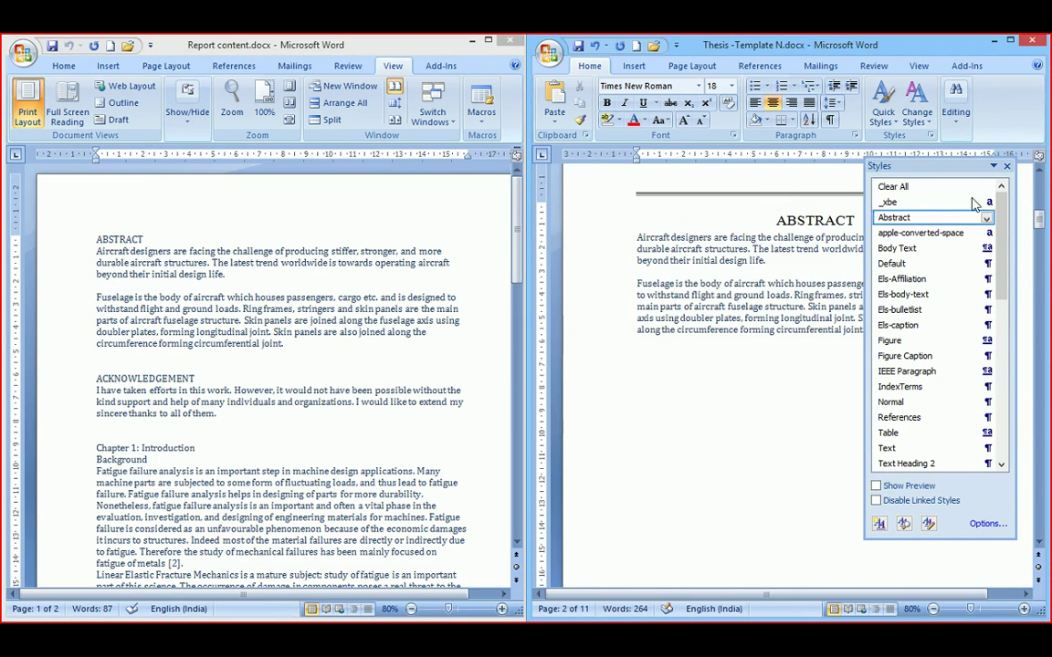
# Step: Apply the Body Text style to the pasted abstract paragraphs in the thesis template
pyautogui.moveTo(956, 166); pyautogui.dragTo(672, 363)
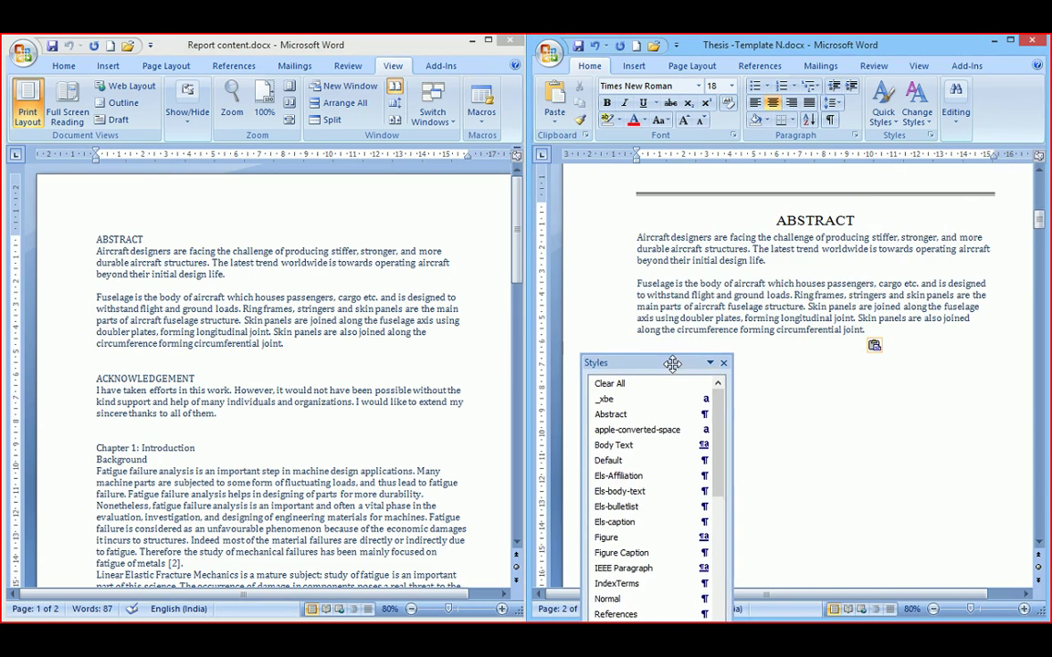
pyautogui.moveTo(892, 331); pyautogui.dragTo(628, 236)
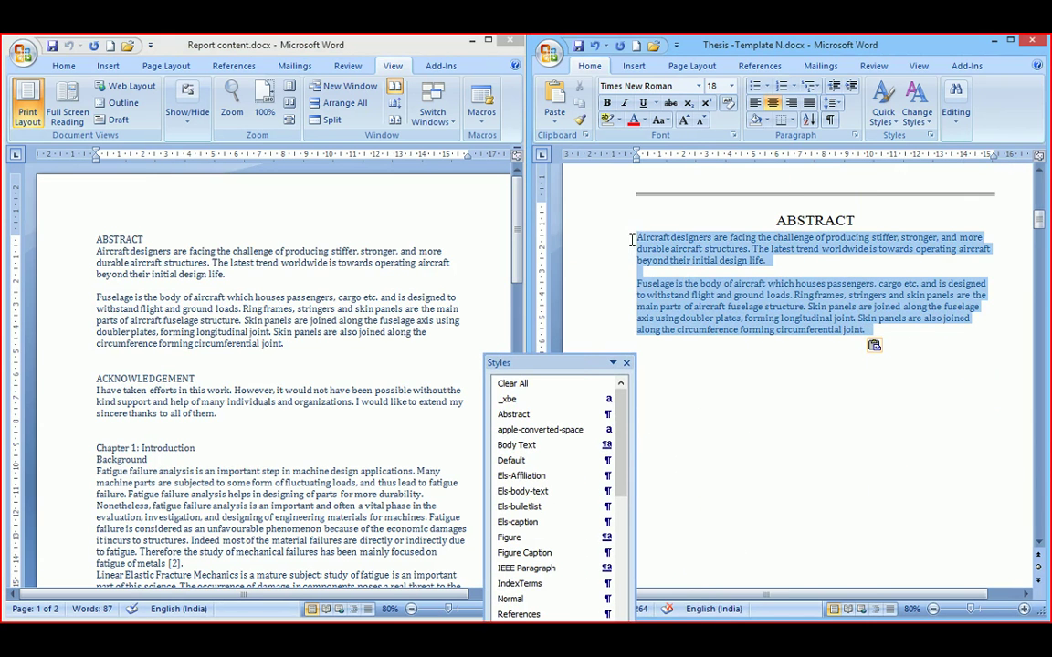
pyautogui.click(554, 454)
pyautogui.click(877, 409)
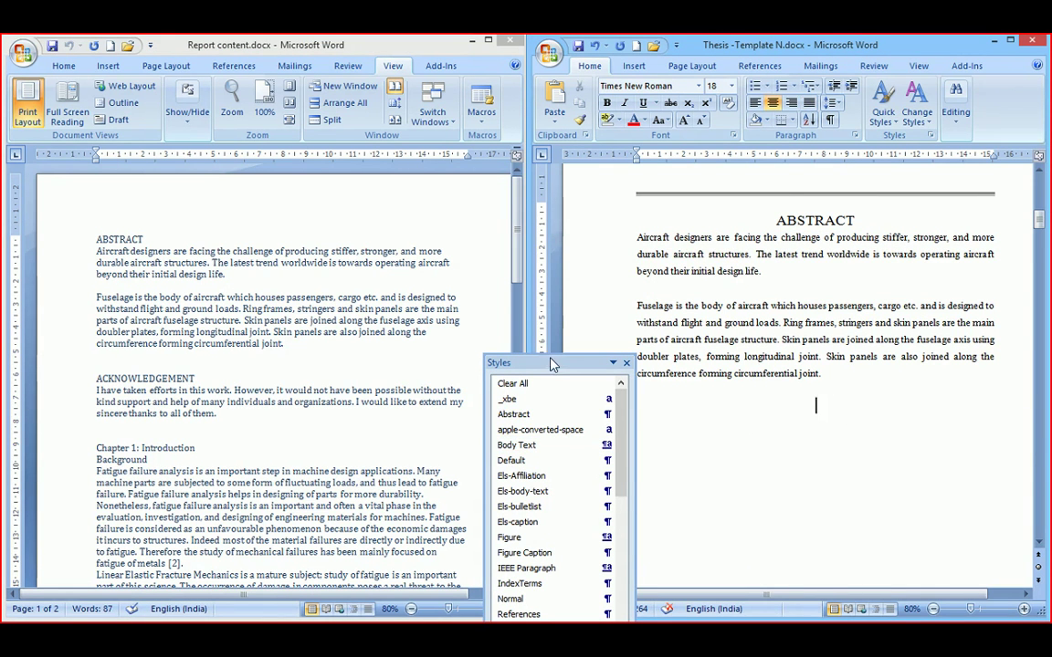
# Step: Delete the existing paragraph below the ACKNOWLEDGEMENT heading in the thesis template
pyautogui.moveTo(551, 369); pyautogui.dragTo(818, 161)
pyautogui.click(675, 423)
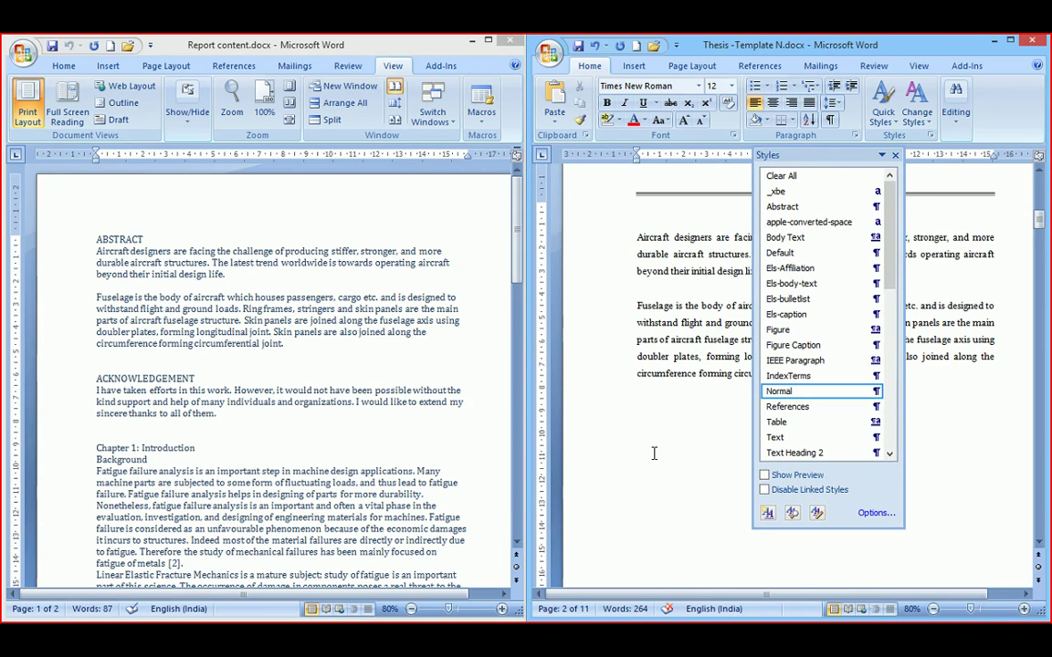
pyautogui.scroll(-10, 653, 453)
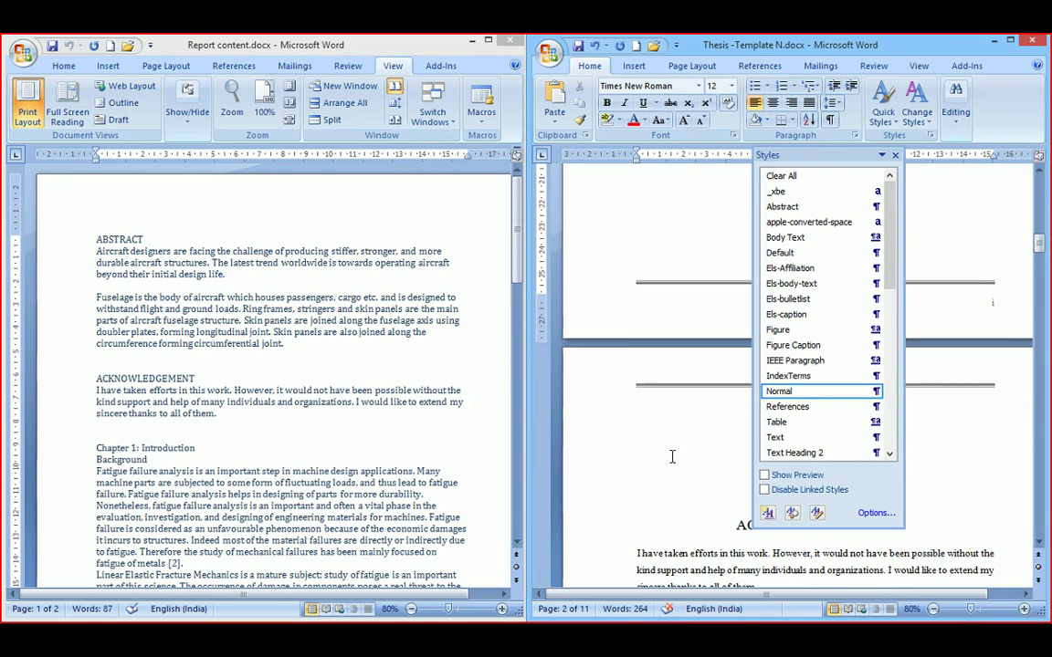
pyautogui.scroll(-2, 672, 456)
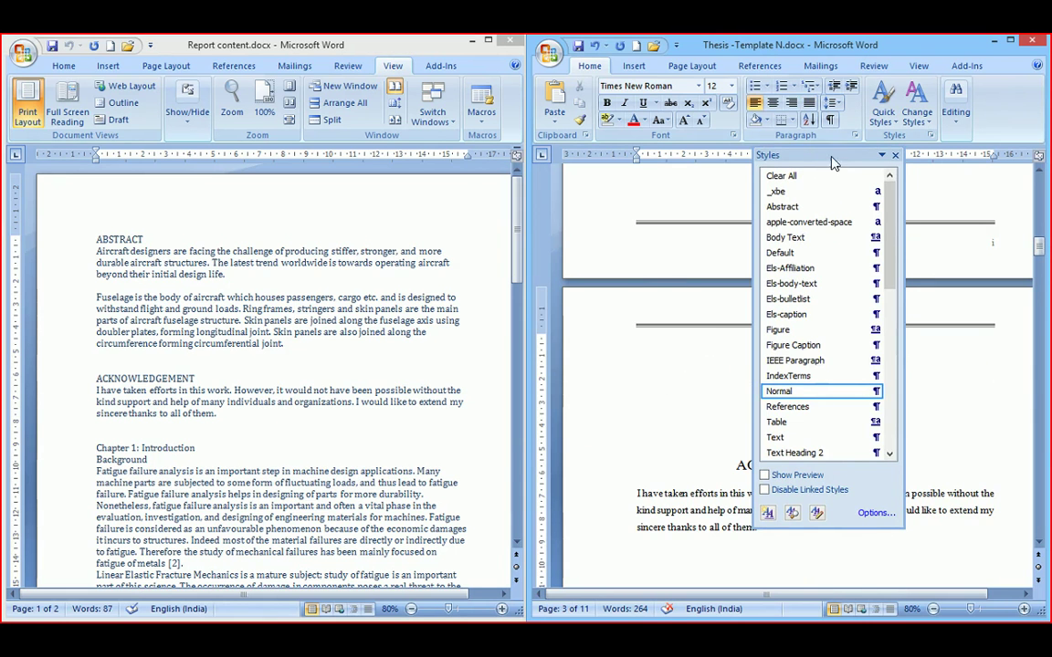
pyautogui.moveTo(795, 155); pyautogui.dragTo(521, 83)
pyautogui.moveTo(773, 533); pyautogui.dragTo(617, 496)
pyautogui.press('Delete')
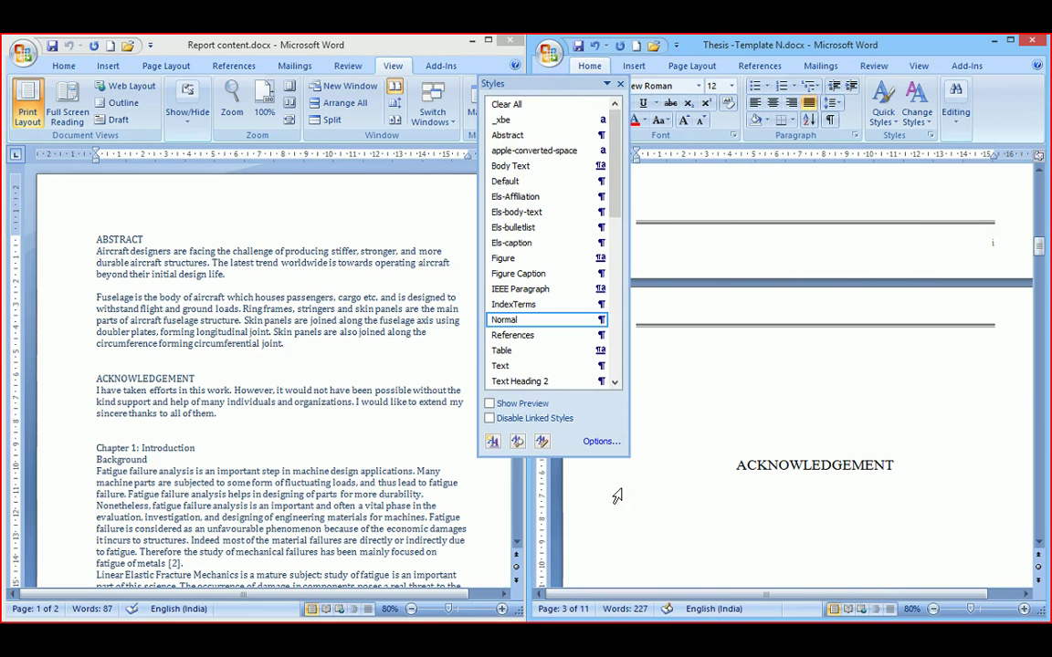
# Step: Copy the acknowledgement paragraph from the report content and paste it below the ACKNOWLEDGEMENT heading in the thesis template
pyautogui.click(247, 435)
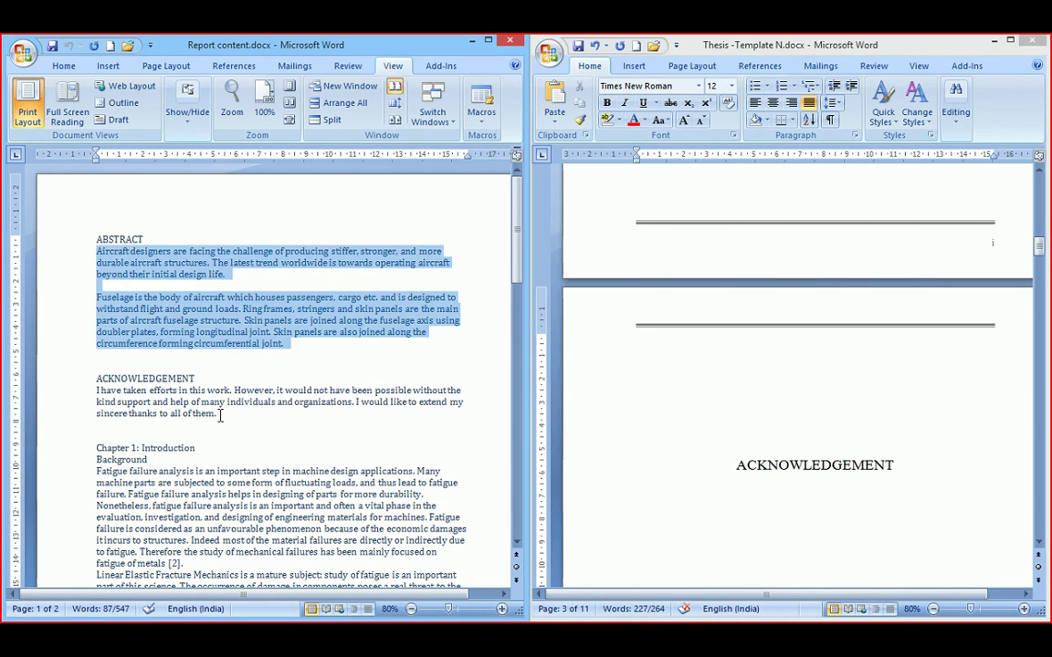
pyautogui.moveTo(219, 414); pyautogui.dragTo(96, 395)
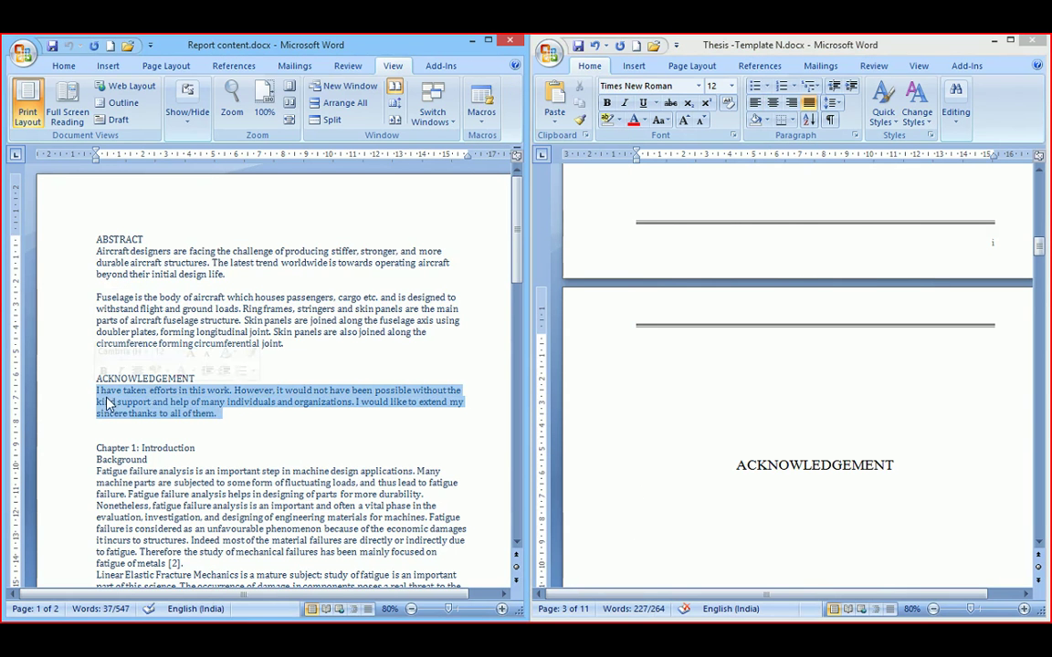
pyautogui.rightClick(113, 402)
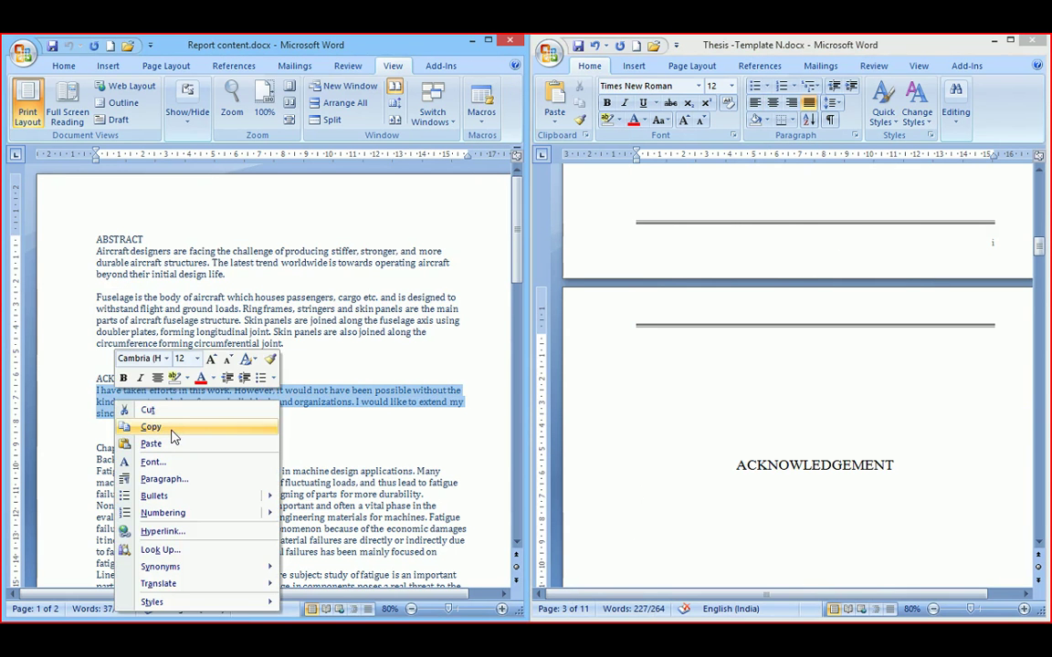
pyautogui.click(172, 429)
pyautogui.click(732, 512)
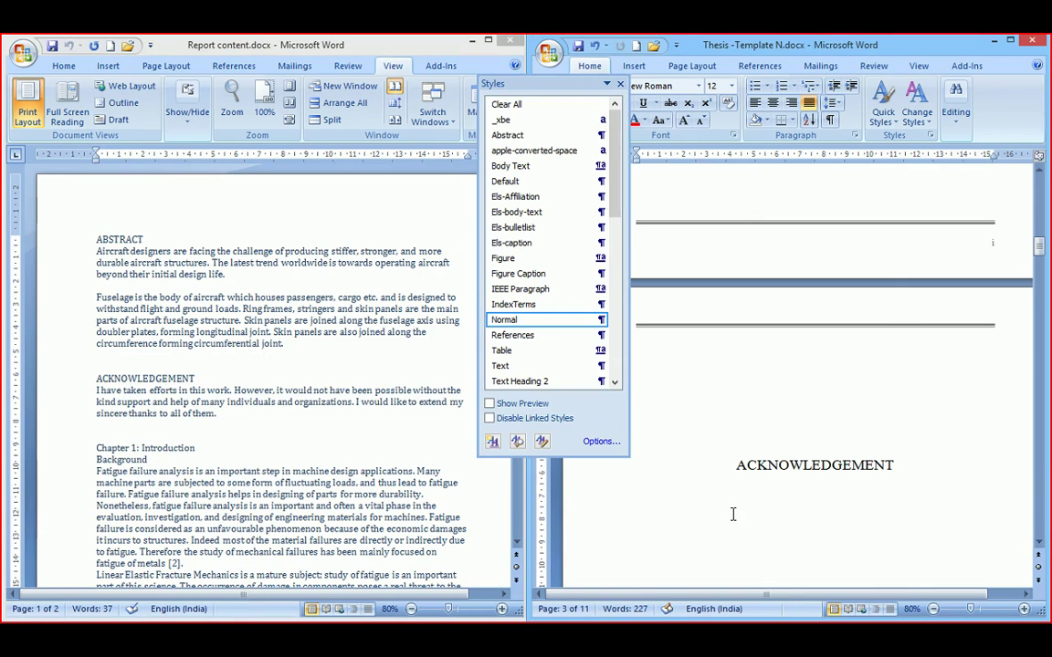
pyautogui.rightClick(732, 514)
pyautogui.click(756, 345)
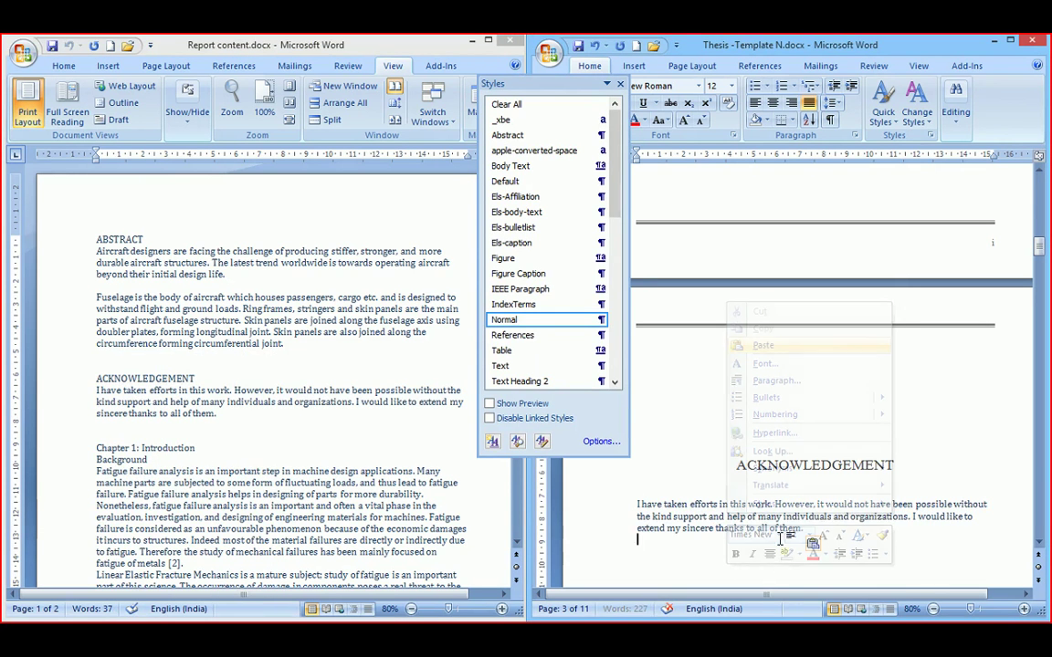
# Step: Apply the Body Text style to the pasted acknowledgement paragraph in the thesis template
pyautogui.moveTo(823, 531); pyautogui.dragTo(637, 504)
pyautogui.click(638, 504)
pyautogui.moveTo(838, 527); pyautogui.dragTo(637, 504)
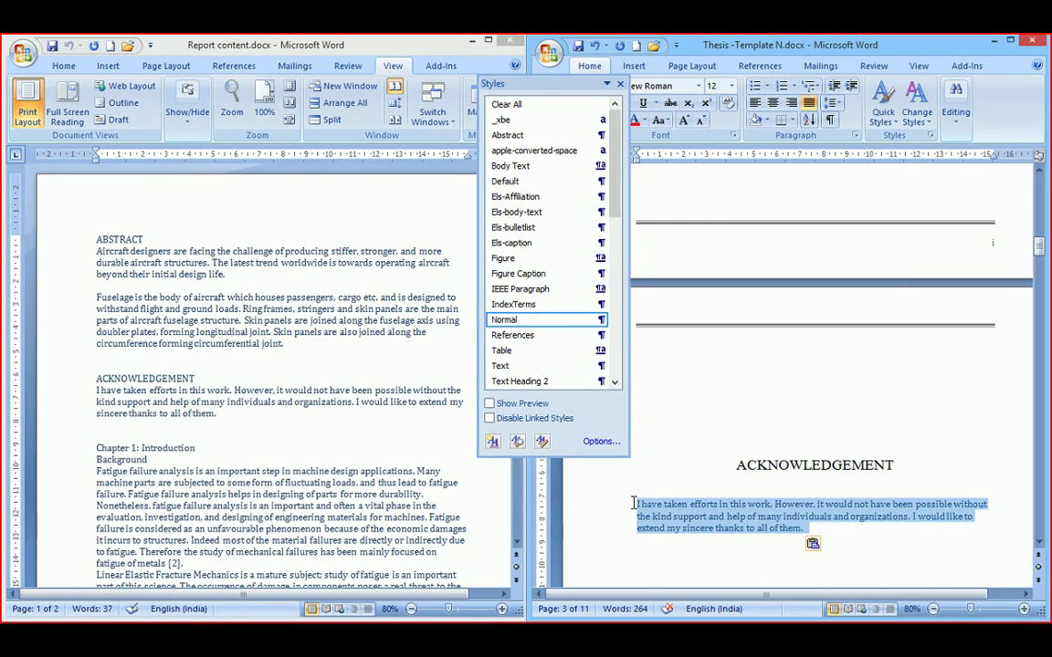
pyautogui.click(528, 167)
pyautogui.click(858, 494)
# Step: Delete the empty lines directly below and above the ACKNOWLEDGEMENT heading in the thesis template
pyautogui.click(832, 464)
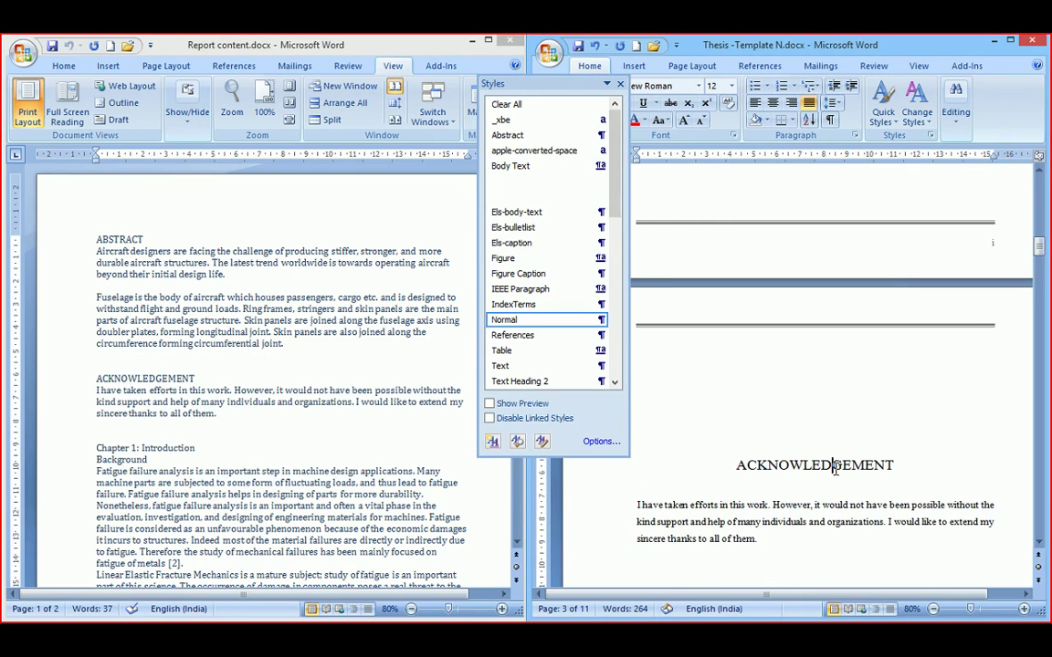
pyautogui.click(759, 493)
pyautogui.press('Delete')
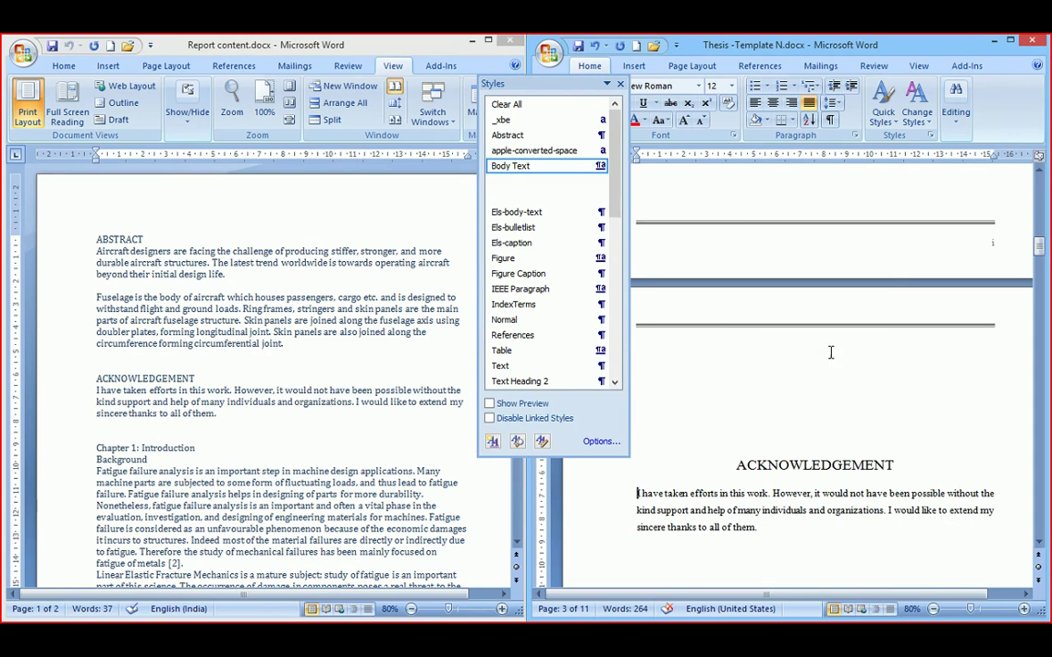
pyautogui.click(830, 352)
pyautogui.press('Delete')
pyautogui.press('Delete')
pyautogui.press('Delete')
pyautogui.press('Delete')
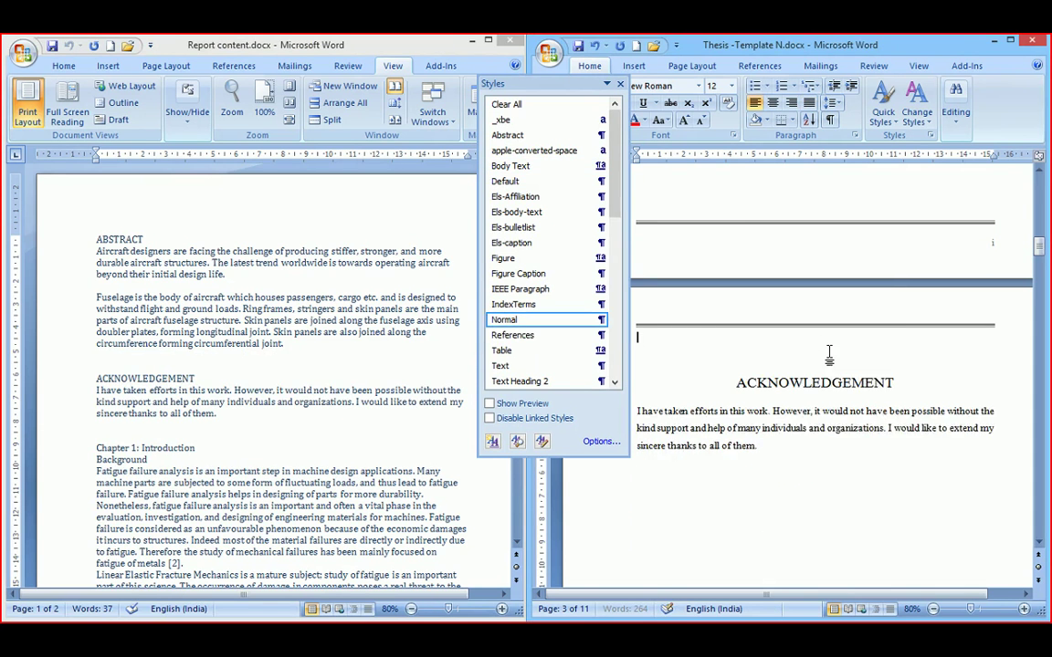
pyautogui.press('Delete')
pyautogui.press('Delete')
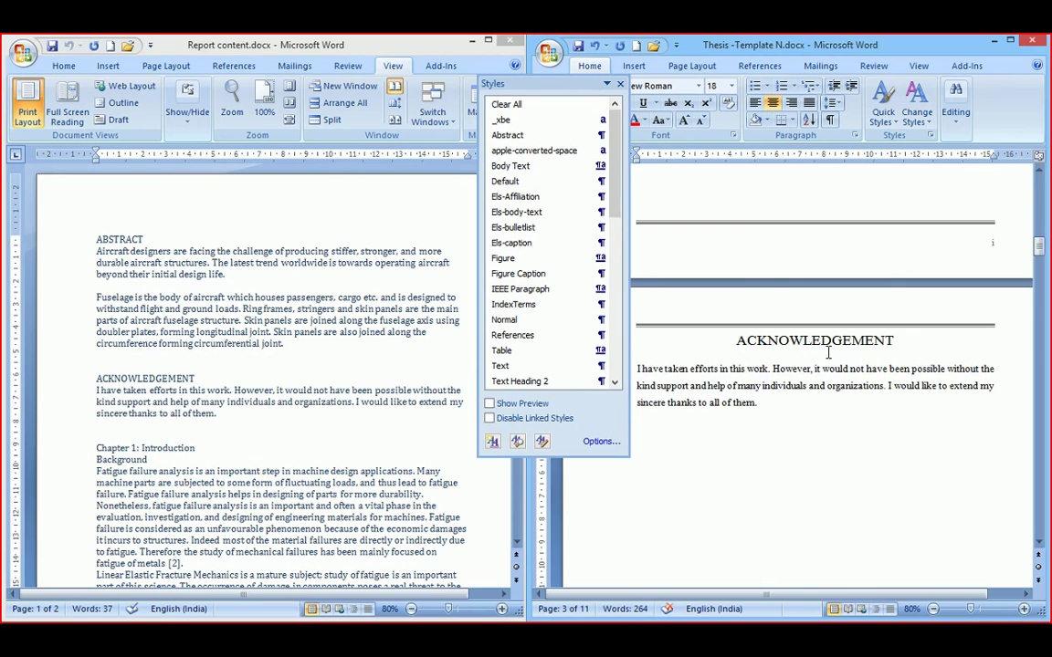
# Step: Look through the thesis template's content, list of figures and list of tables pages and the Chapter 1: Introduction headings
pyautogui.scroll(-15, 795, 402)
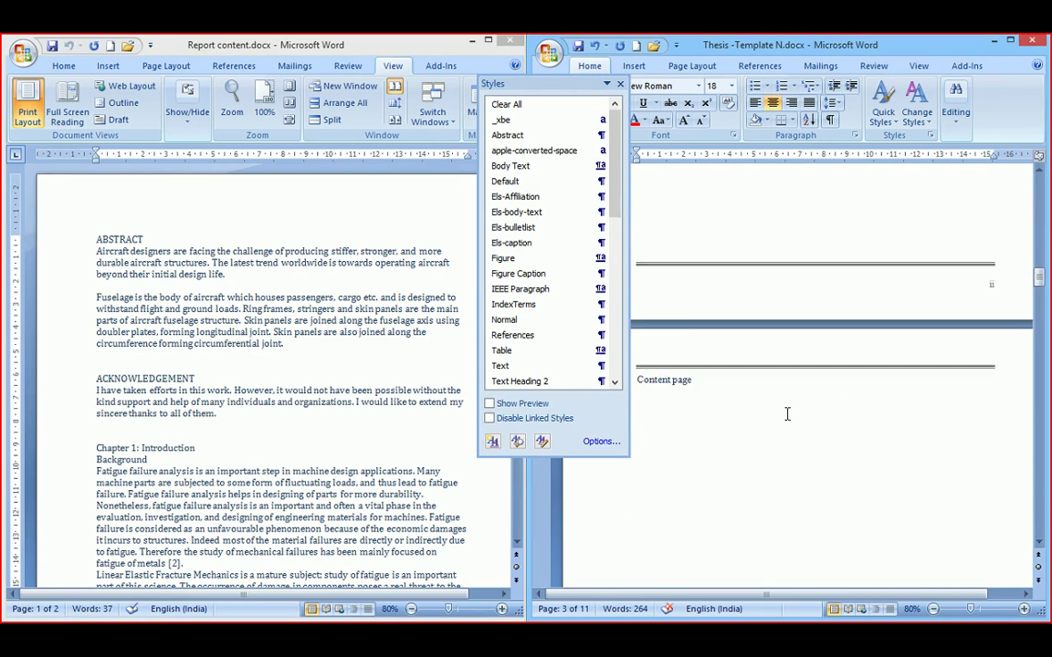
pyautogui.scroll(-1, 788, 415)
pyautogui.scroll(-1, 756, 391)
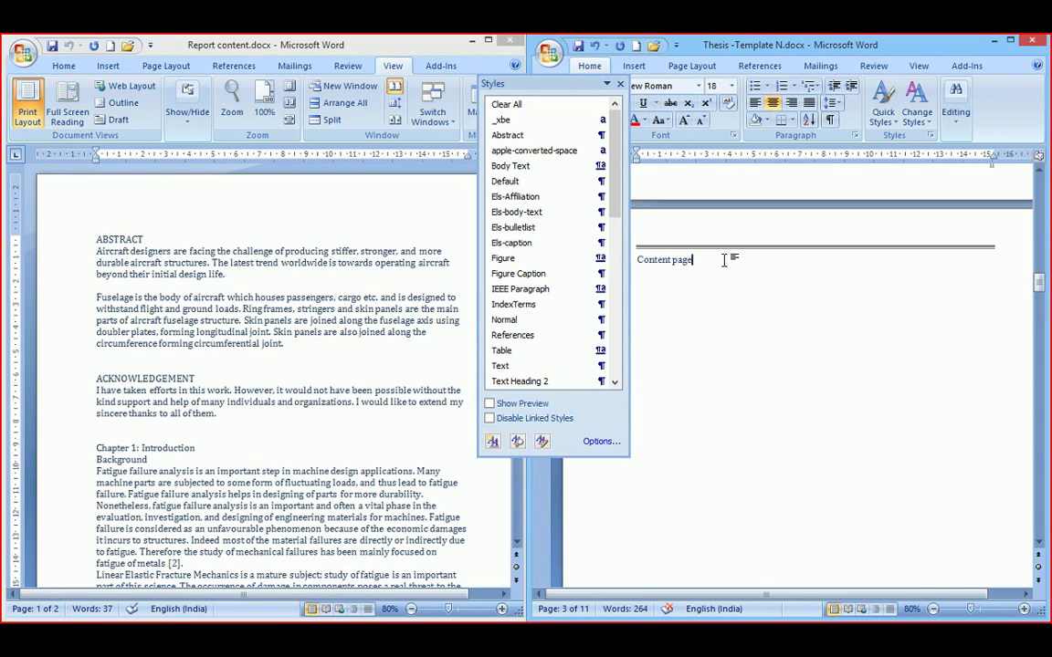
pyautogui.scroll(-1, 721, 329)
pyautogui.click(704, 315)
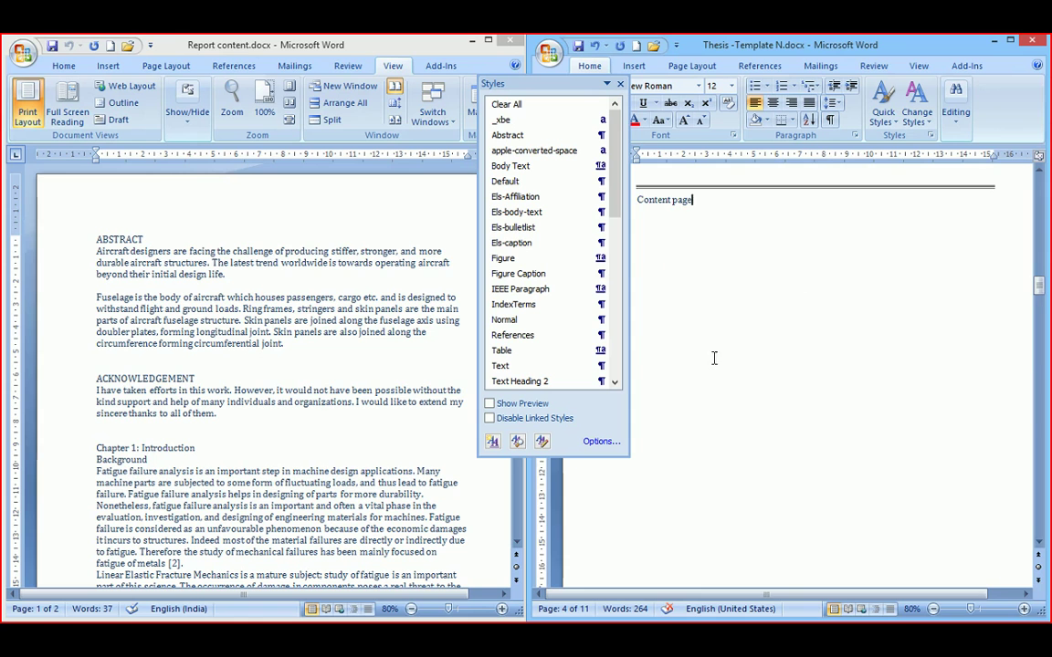
pyautogui.scroll(-10, 738, 394)
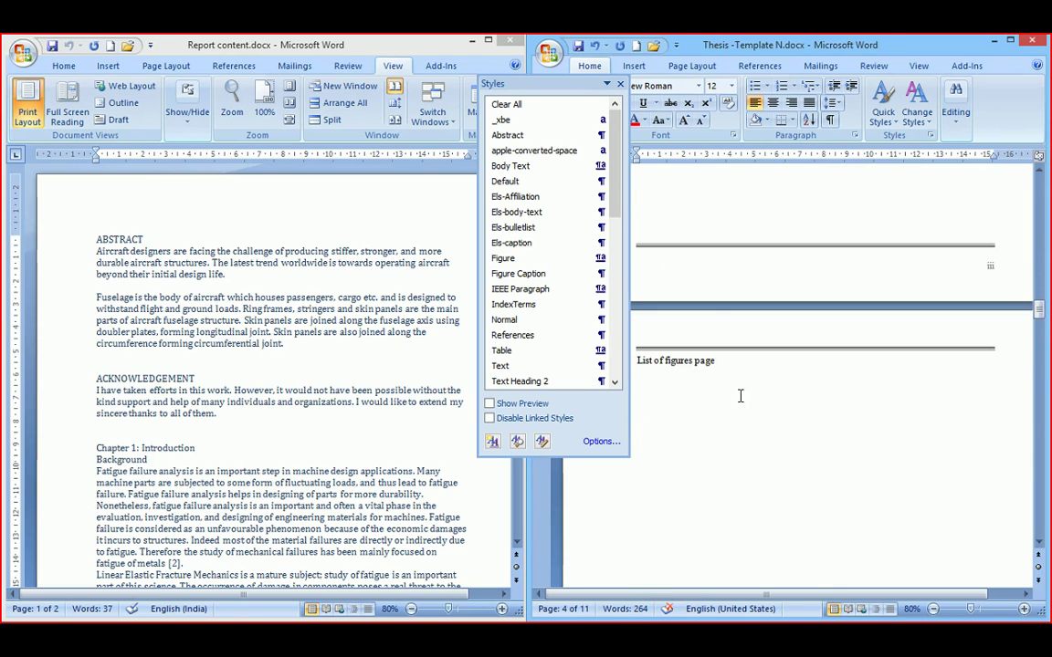
pyautogui.scroll(-5, 740, 389)
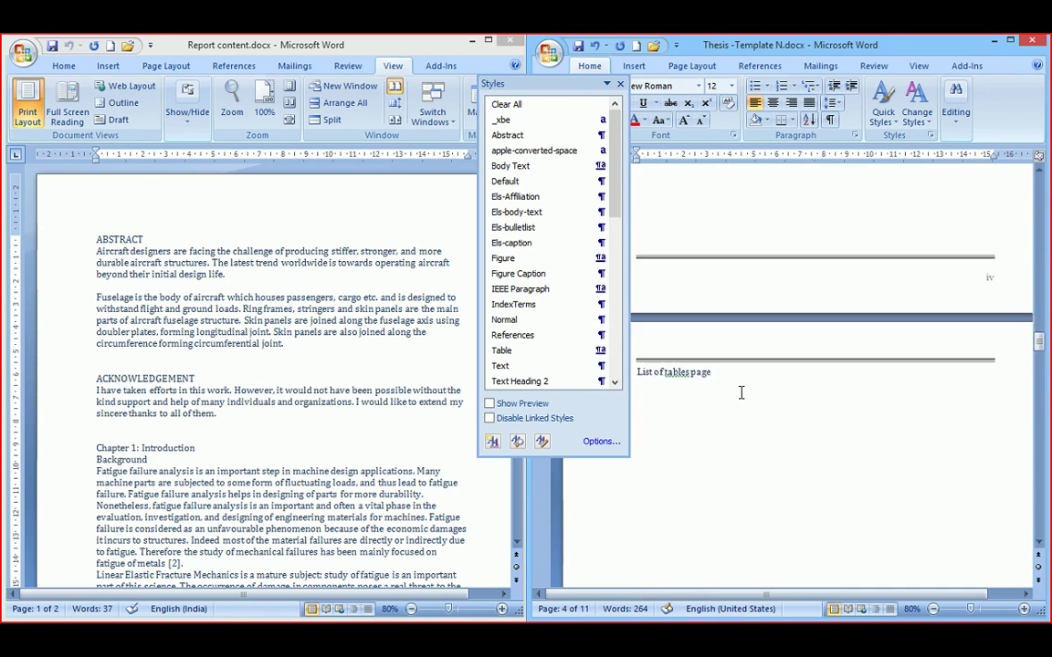
pyautogui.scroll(-8, 740, 400)
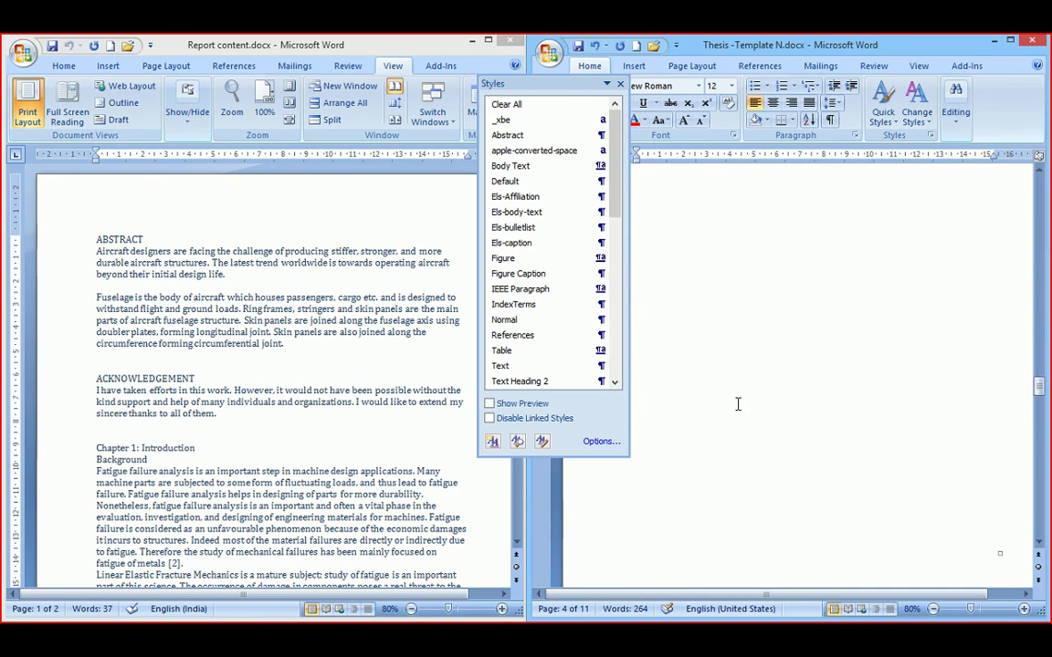
pyautogui.scroll(-5, 742, 405)
pyautogui.click(751, 306)
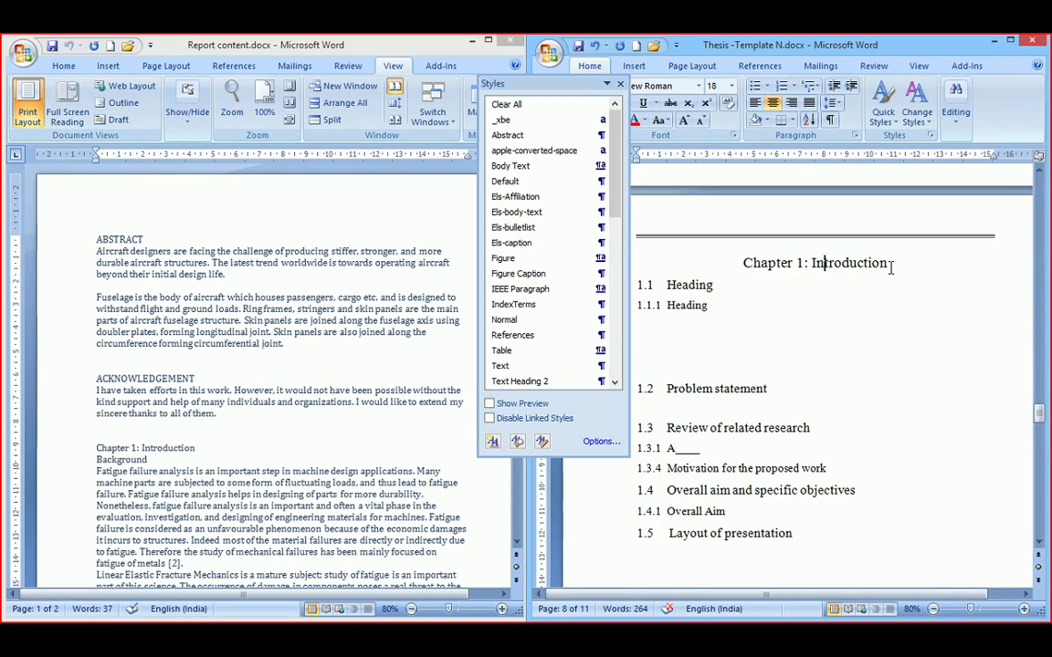
pyautogui.moveTo(890, 265); pyautogui.dragTo(742, 265)
pyautogui.click(712, 285)
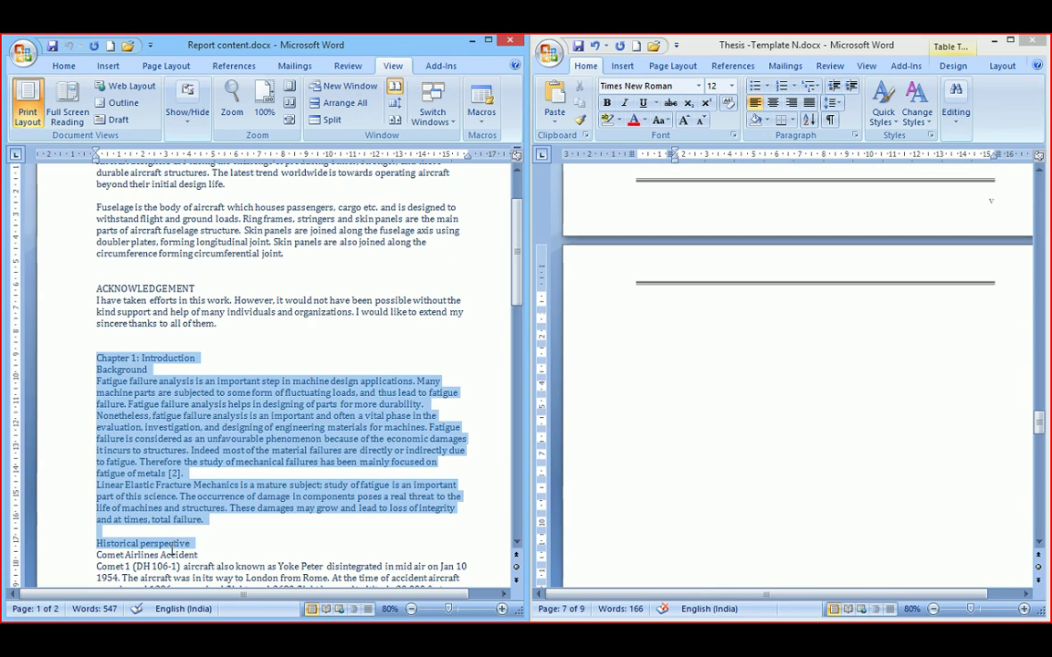
# Step: Copy the whole Chapter 1: Introduction text from the report content and paste it onto the empty page after the list of tables page
pyautogui.moveTo(171, 551); pyautogui.dragTo(242, 500)
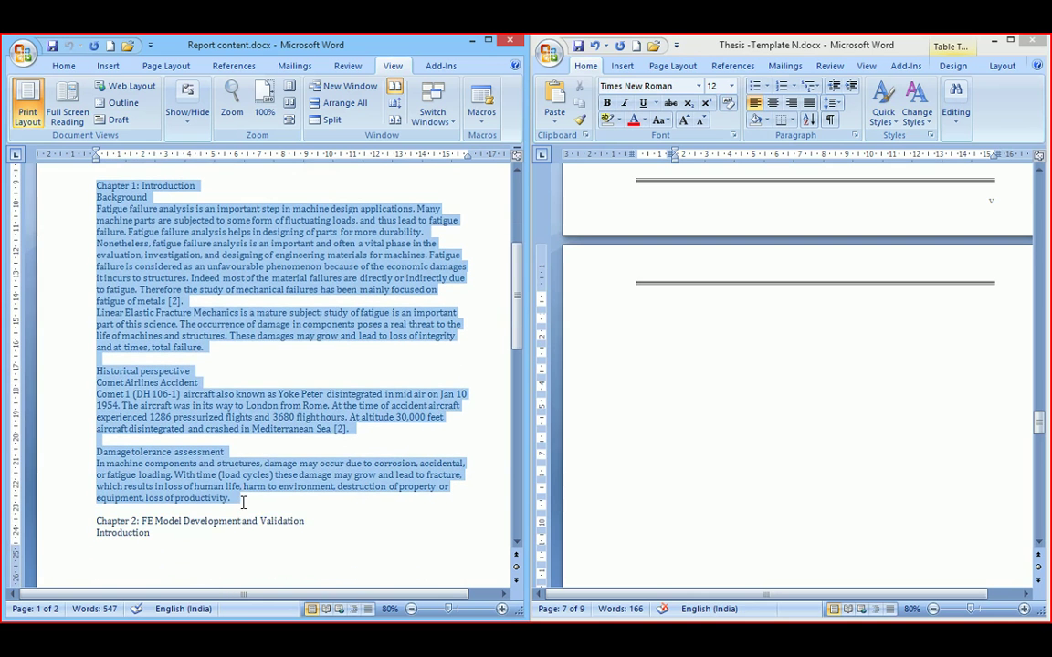
pyautogui.rightClick(189, 497)
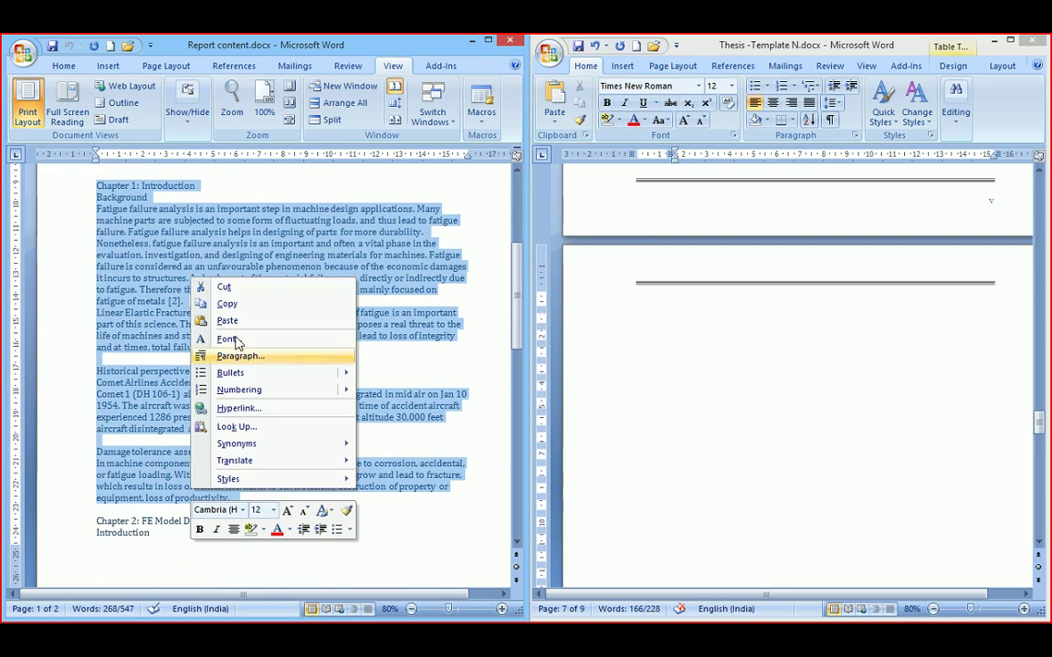
pyautogui.click(226, 303)
pyautogui.click(694, 334)
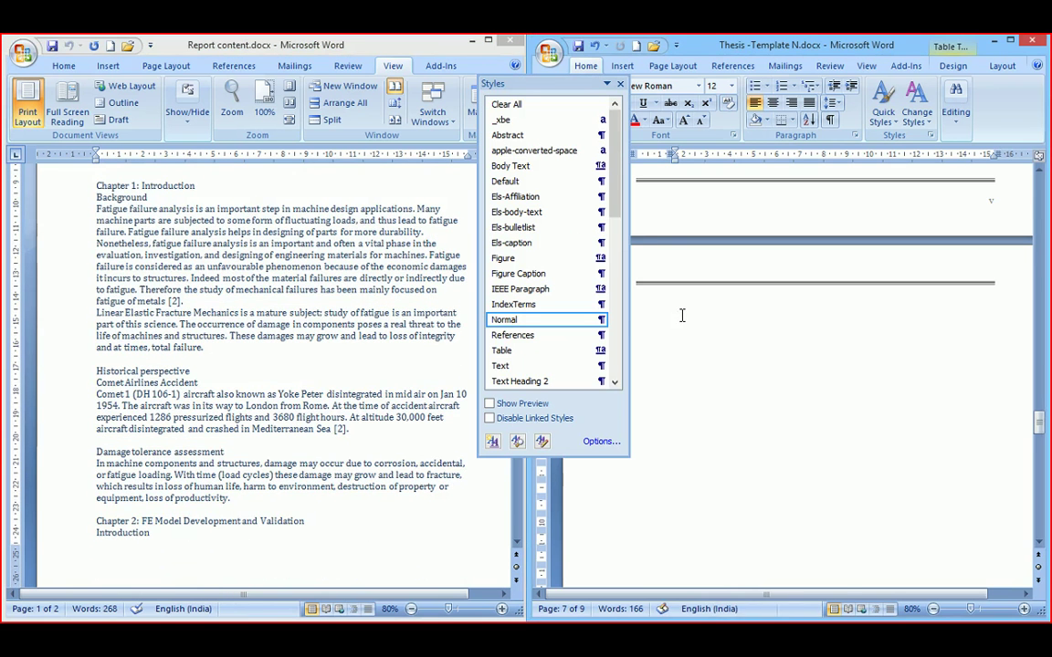
pyautogui.rightClick(682, 314)
pyautogui.click(719, 358)
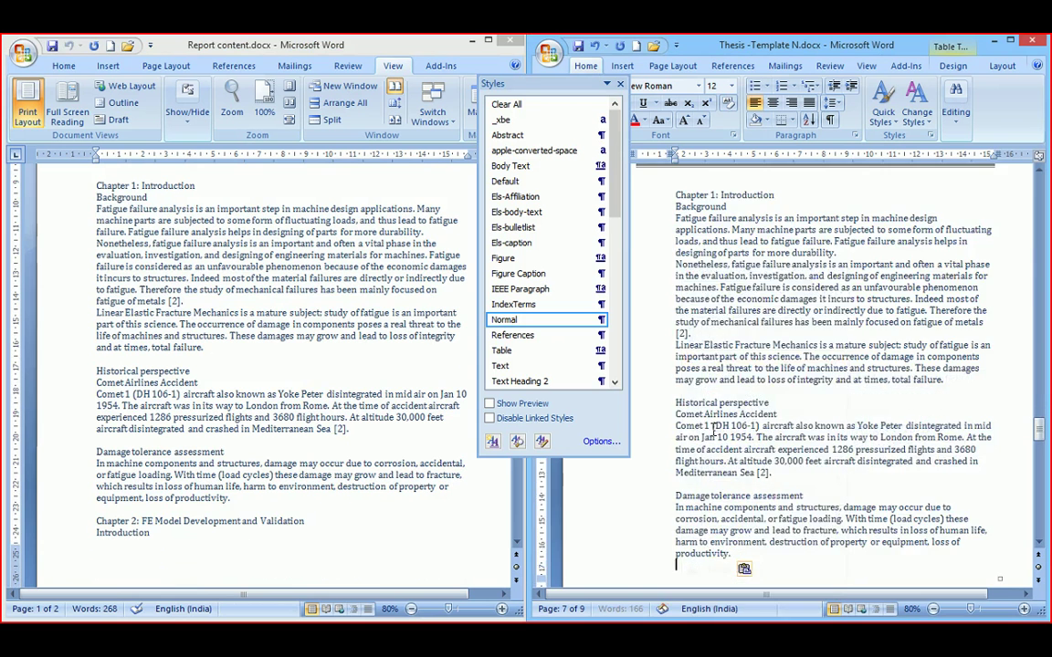
# Step: Apply the Heading 1 style to the pasted chapter title "Chapter 1: Introduction" in the thesis template
pyautogui.scroll(10, 747, 424)
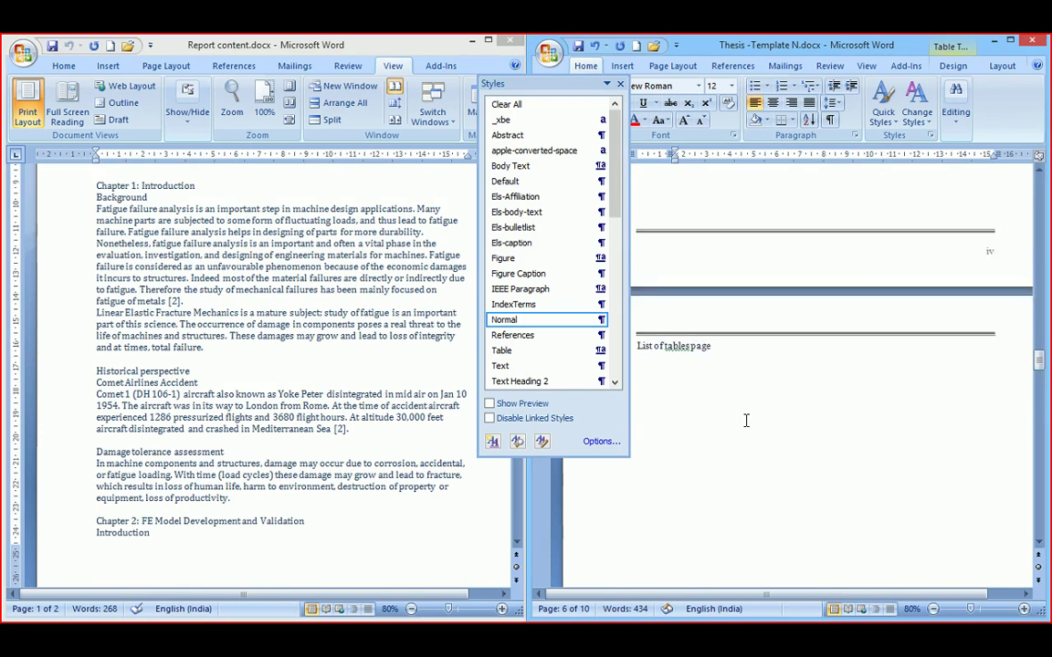
pyautogui.scroll(-8, 741, 427)
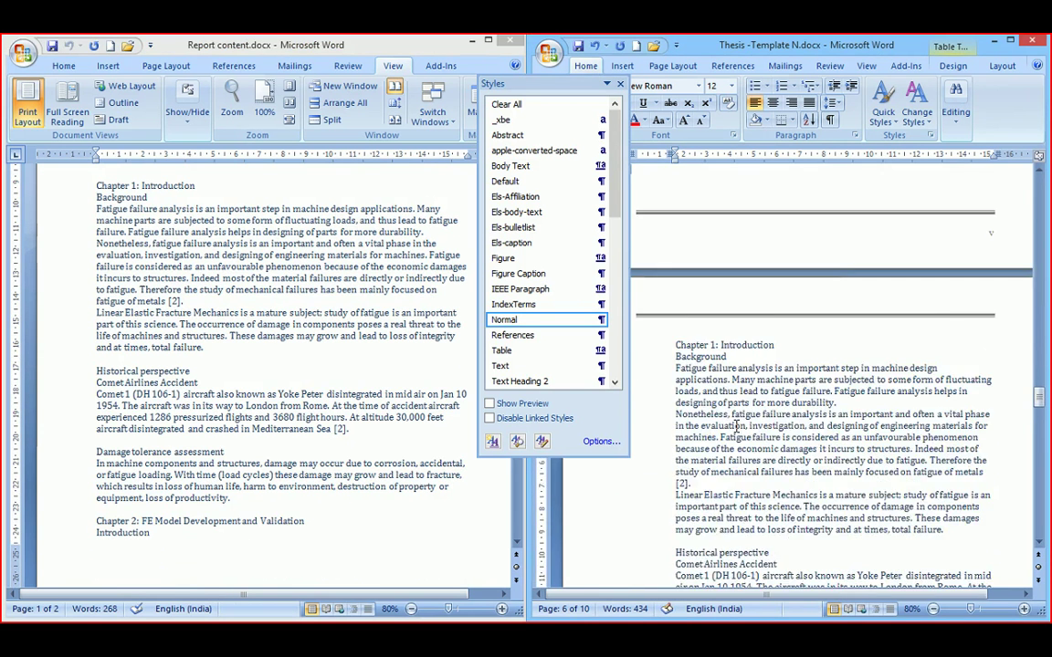
pyautogui.scroll(-2, 744, 292)
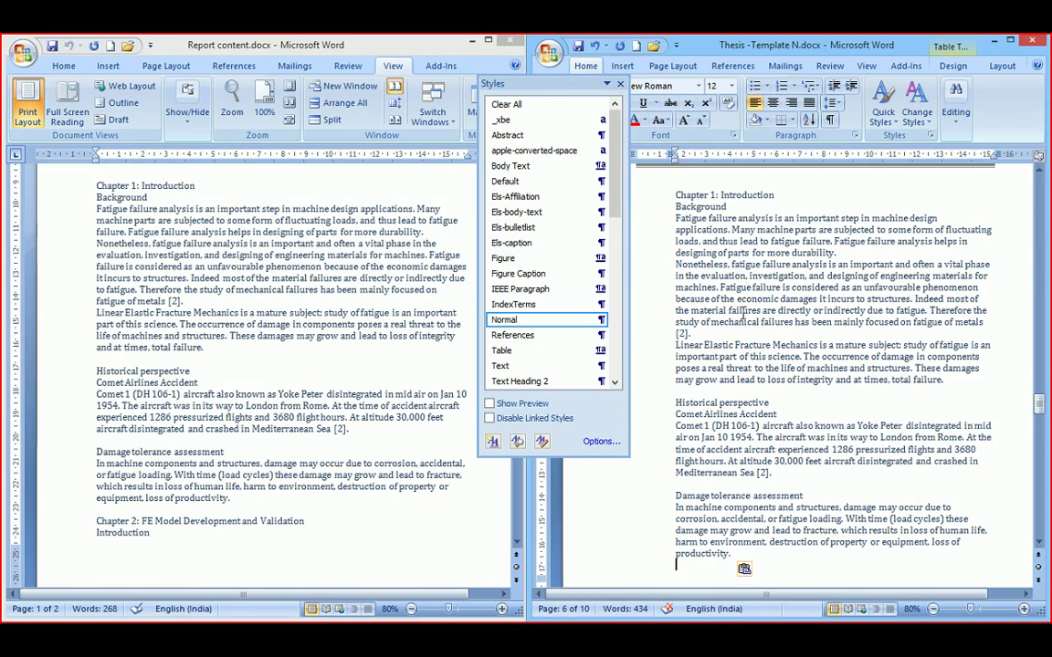
pyautogui.moveTo(498, 83); pyautogui.dragTo(422, 83)
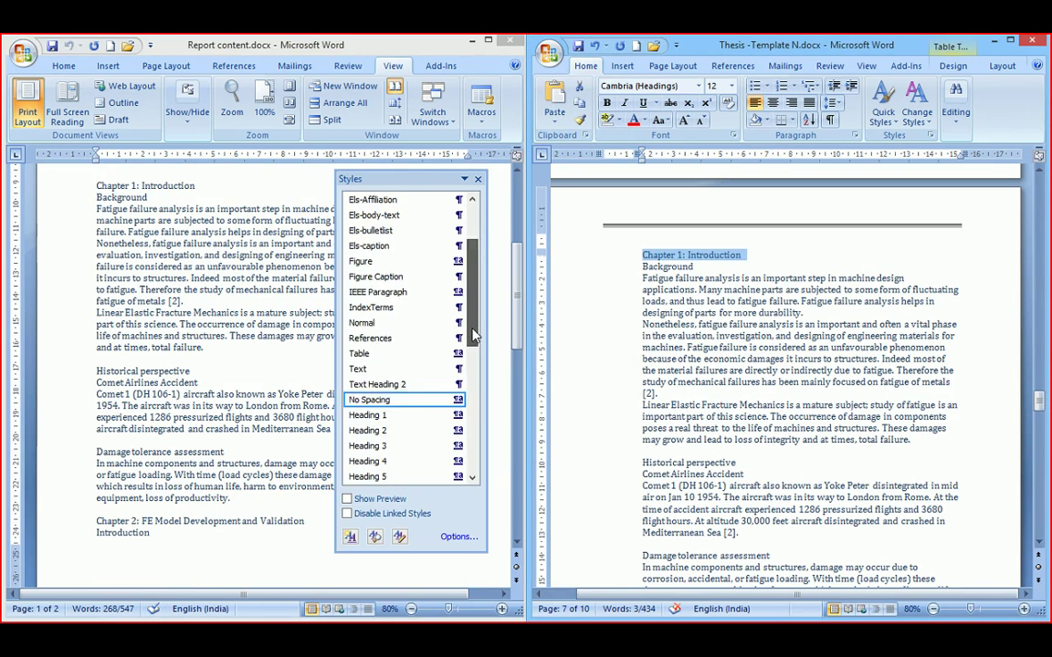
pyautogui.scroll(-2, 474, 336)
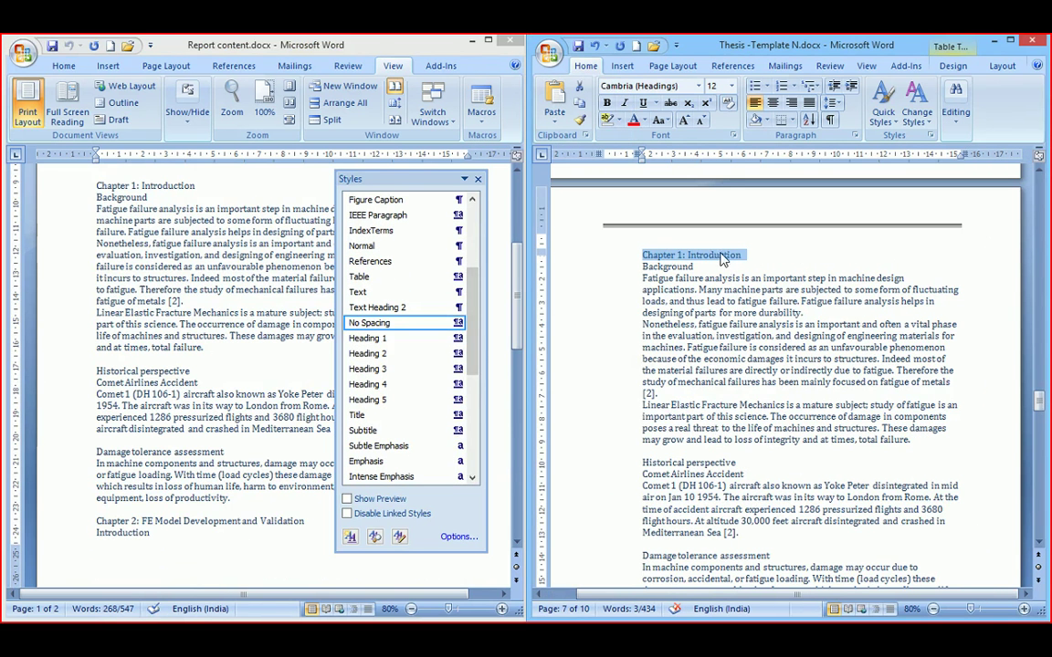
pyautogui.click(402, 343)
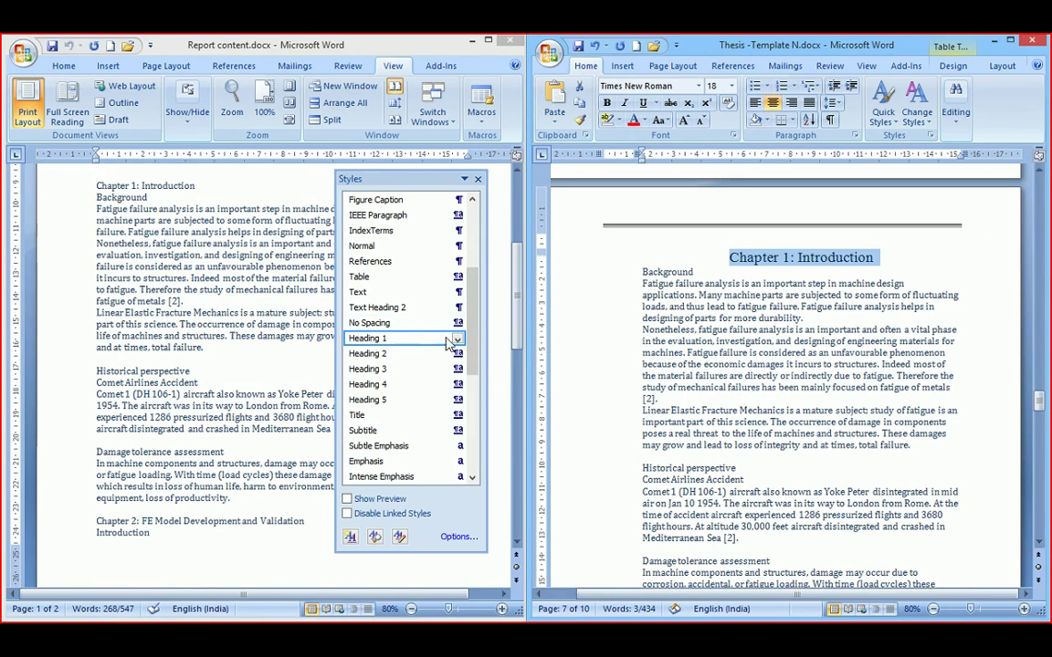
# Step: Apply the Heading 2 style to the Background and Historical perspective section titles in the pasted Chapter 1
pyautogui.moveTo(702, 275); pyautogui.dragTo(636, 272)
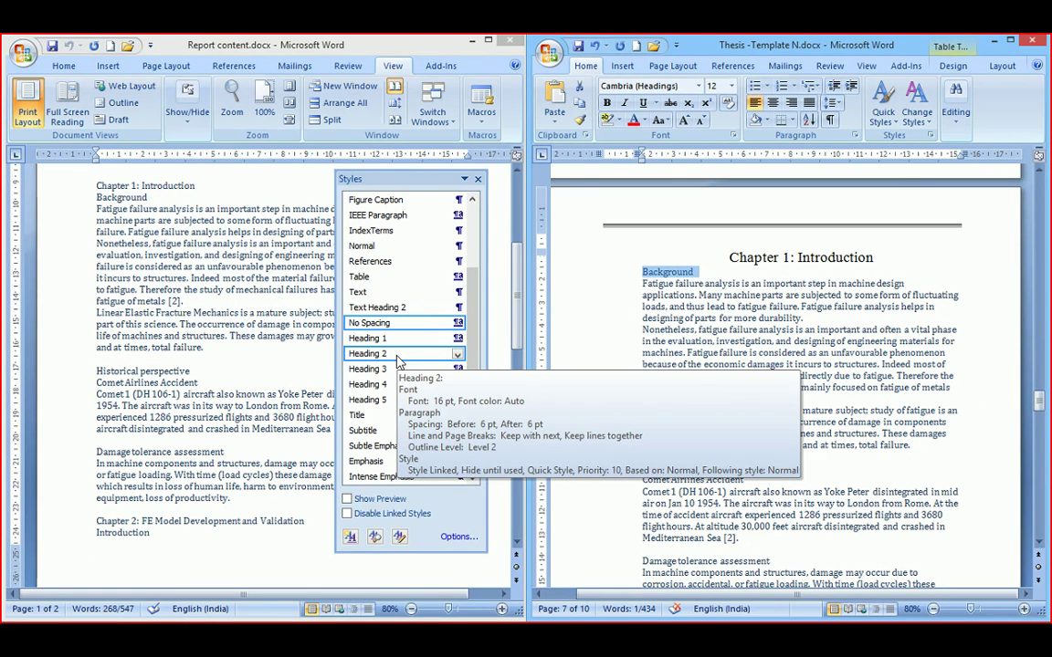
pyautogui.click(399, 357)
pyautogui.click(644, 278)
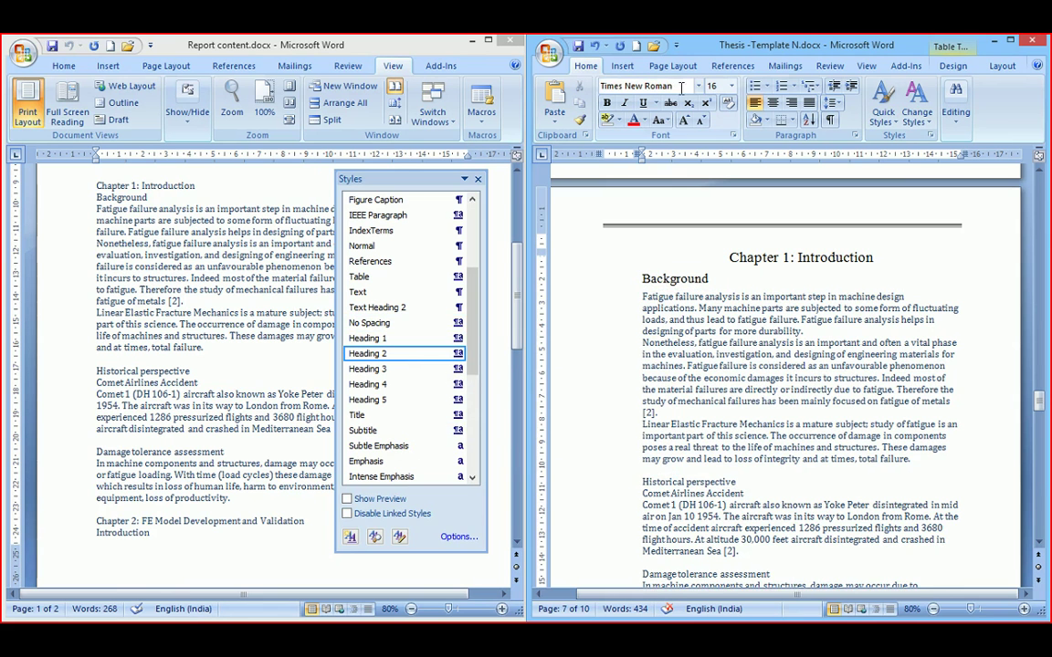
pyautogui.scroll(-2, 710, 453)
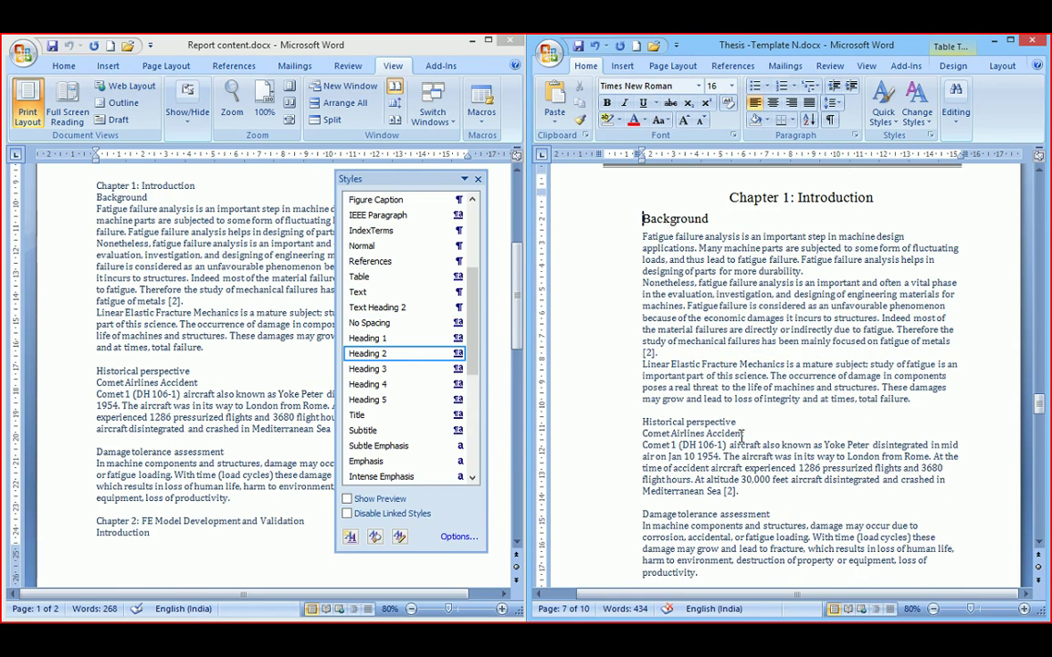
pyautogui.moveTo(745, 422); pyautogui.dragTo(642, 423)
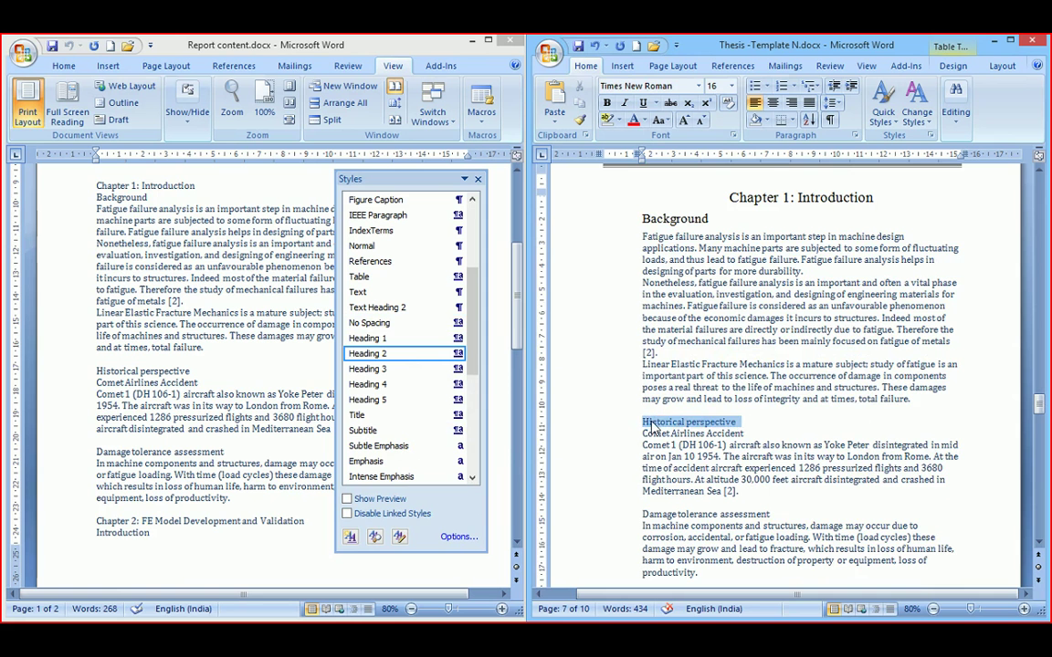
pyautogui.click(418, 359)
# Step: Apply the Heading 2 style to the Damage tolerance assessment section title in the pasted Chapter 1
pyautogui.scroll(-3, 731, 384)
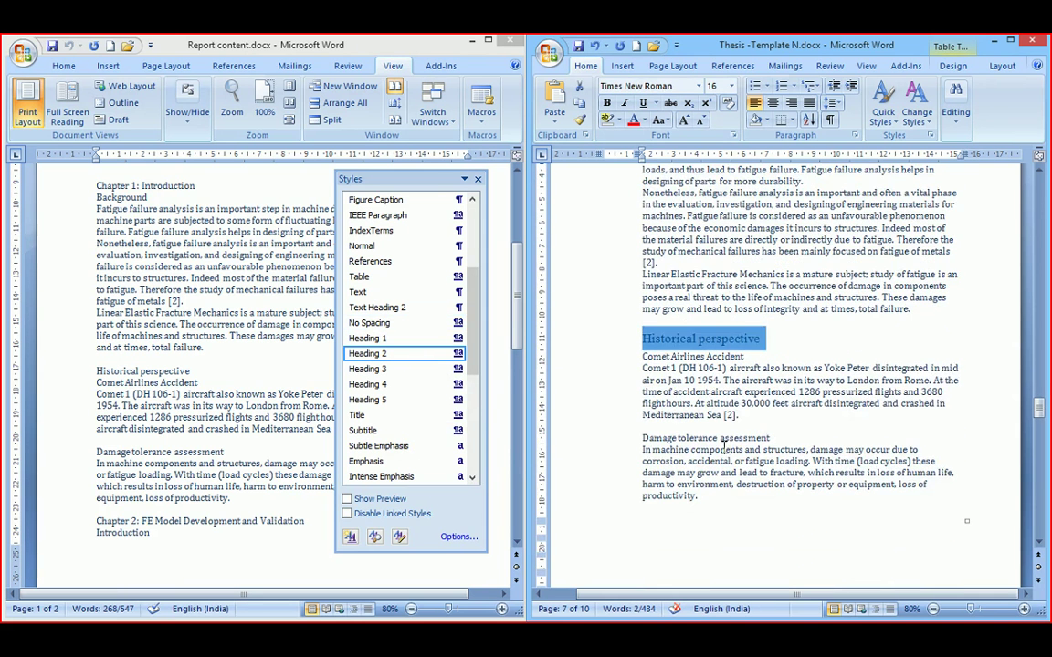
pyautogui.moveTo(770, 439); pyautogui.dragTo(633, 439)
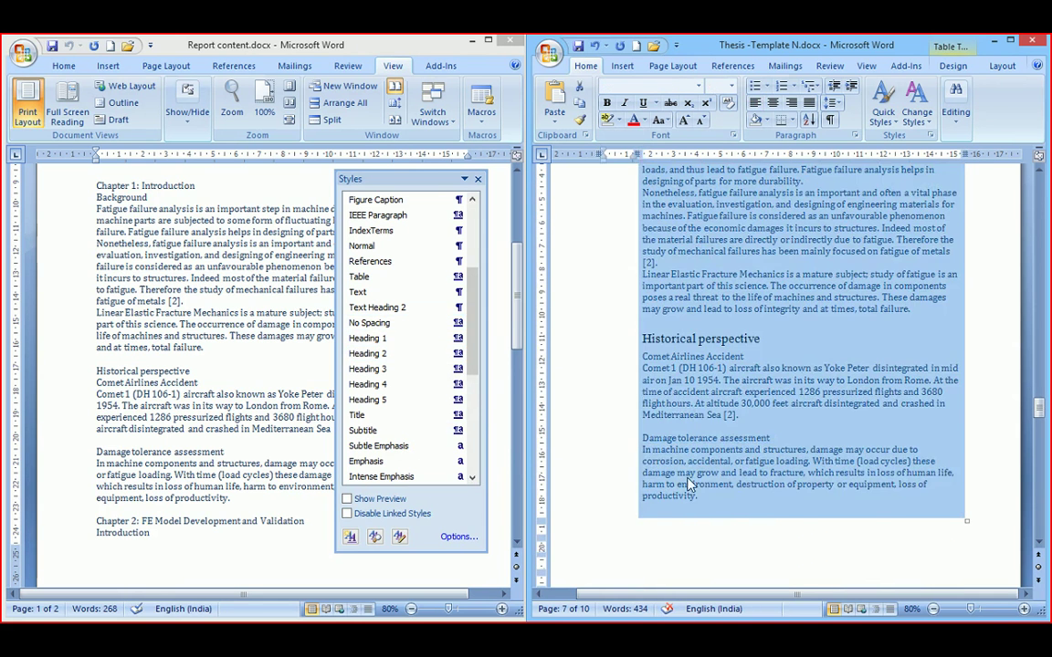
pyautogui.moveTo(775, 440); pyautogui.dragTo(677, 441)
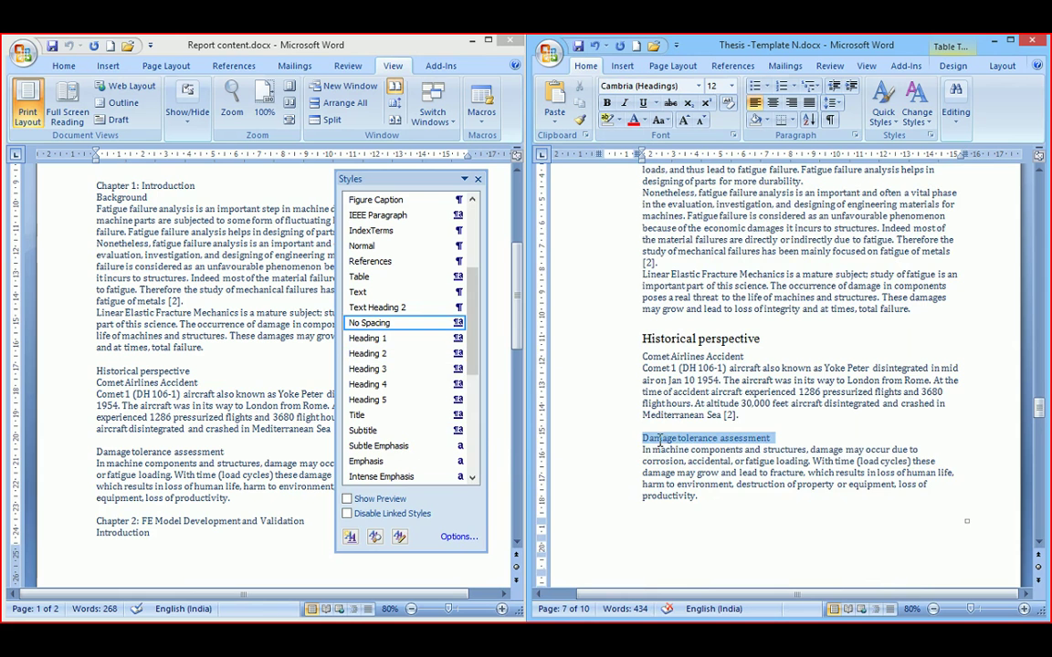
pyautogui.scroll(-5, 687, 426)
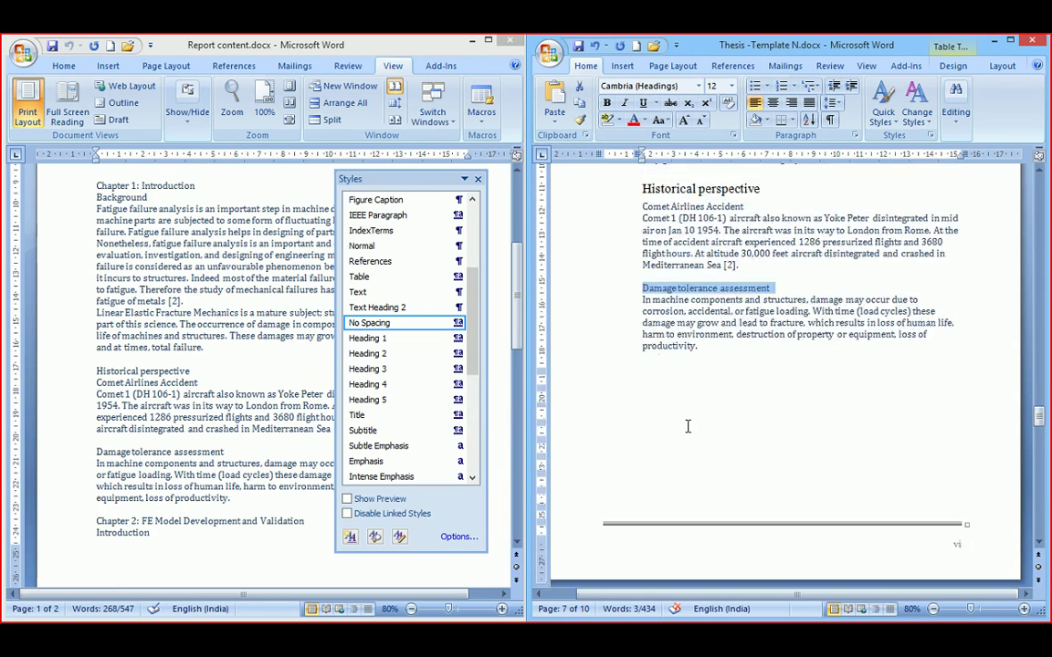
pyautogui.scroll(-9, 687, 426)
pyautogui.scroll(10, 687, 426)
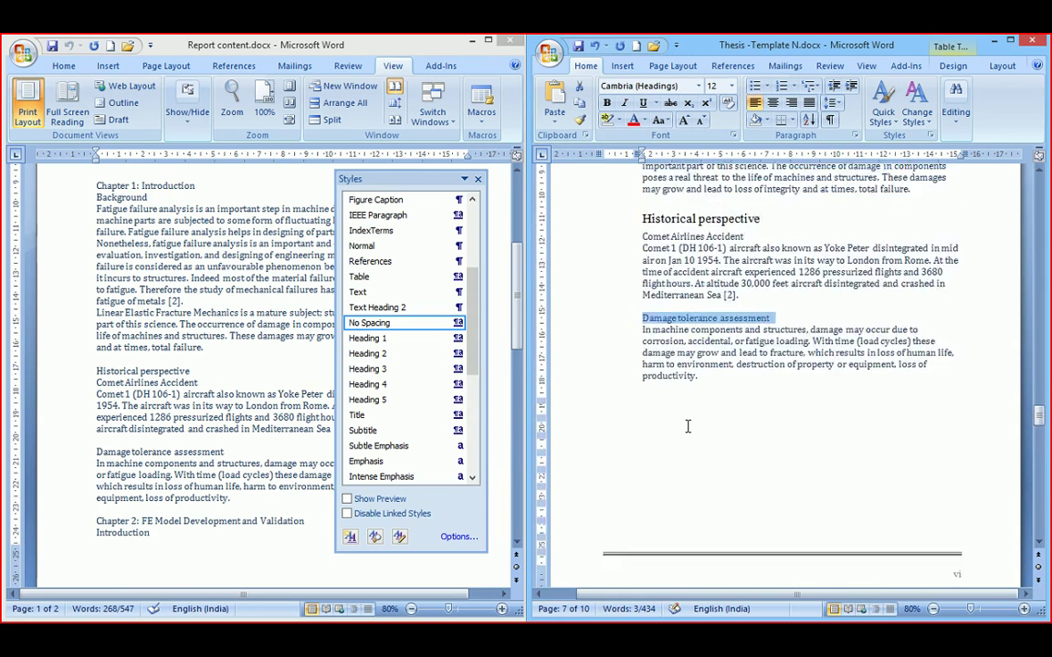
pyautogui.scroll(7, 688, 427)
pyautogui.scroll(-4, 688, 426)
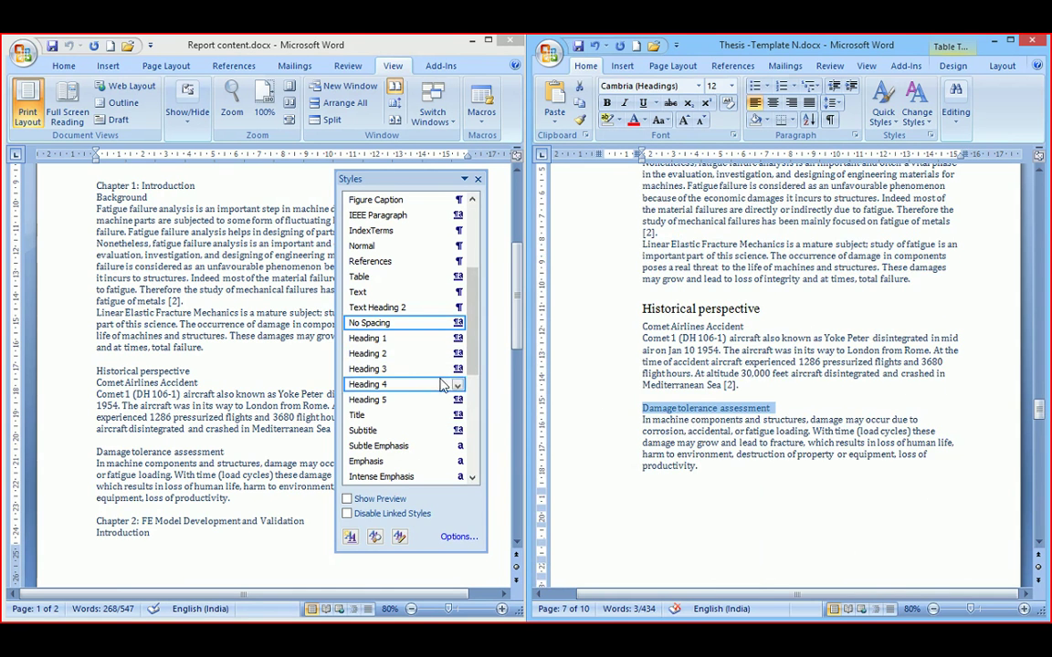
pyautogui.click(415, 353)
pyautogui.click(834, 423)
# Step: Number the Background section heading of Chapter 1 using the 1.1, 1.2, 1.3 numbering format
pyautogui.scroll(4, 681, 468)
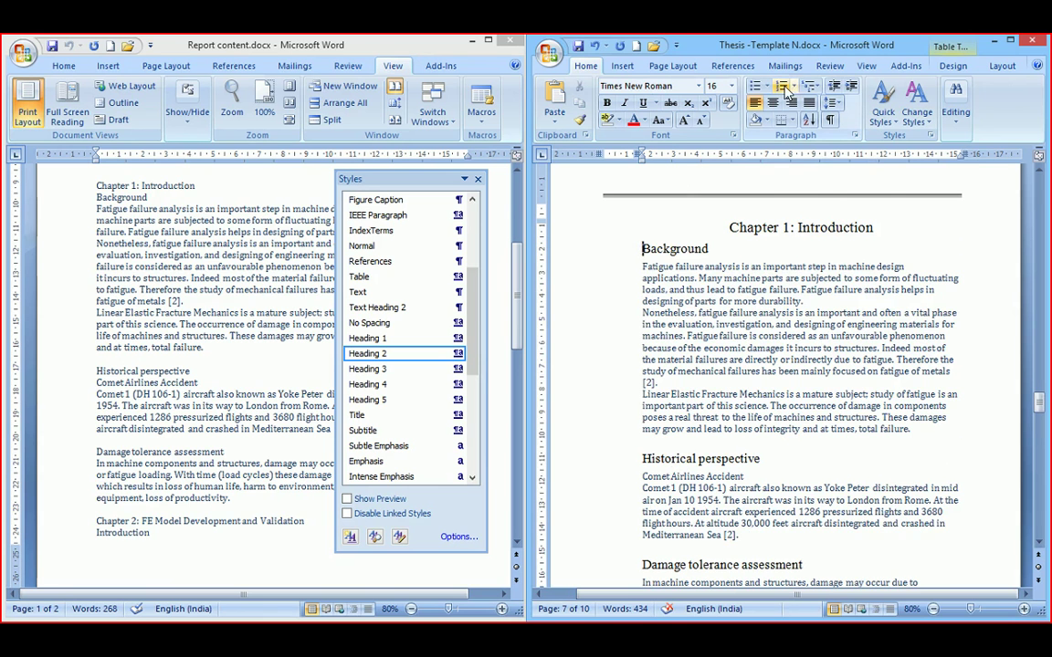
pyautogui.click(794, 87)
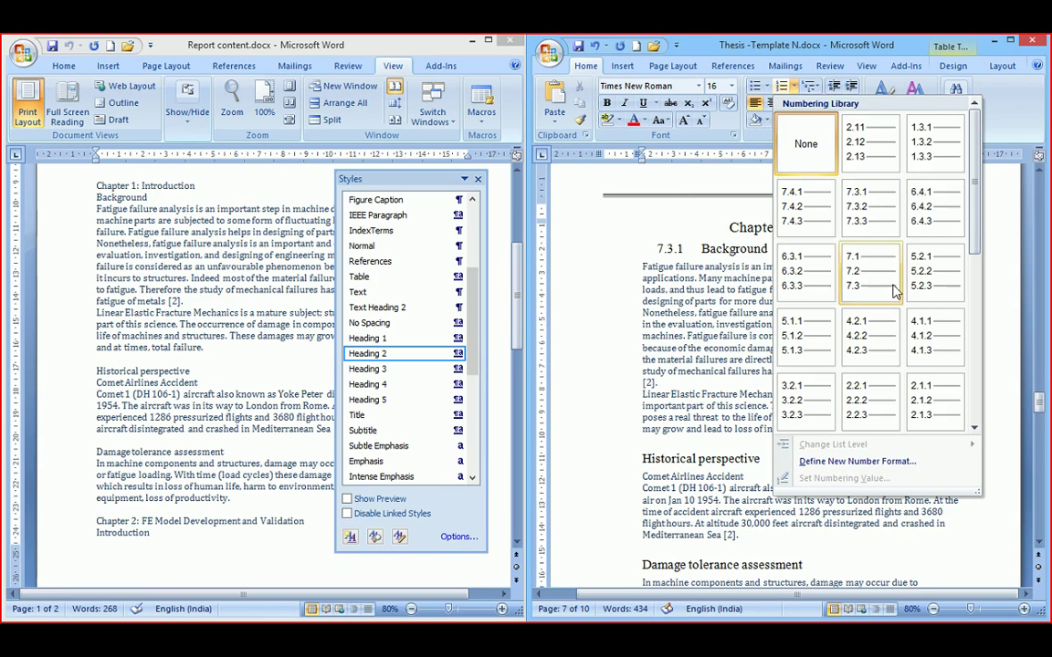
pyautogui.moveTo(978, 240)
pyautogui.mouseDown()
pyautogui.moveTo(975, 341)
pyautogui.moveTo(973, 231)
pyautogui.moveTo(973, 260)
pyautogui.mouseUp()
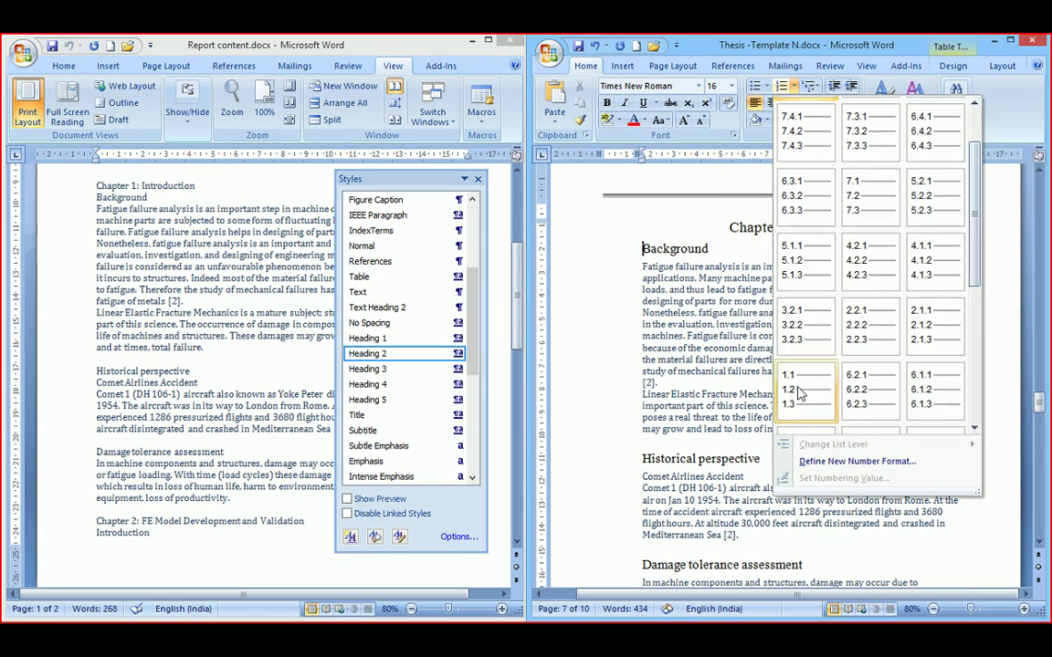
pyautogui.click(798, 391)
# Step: Continue the section numbering on the Historical perspective heading as 1.2 and the Damage tolerance assessment heading as 1.3
pyautogui.click(643, 461)
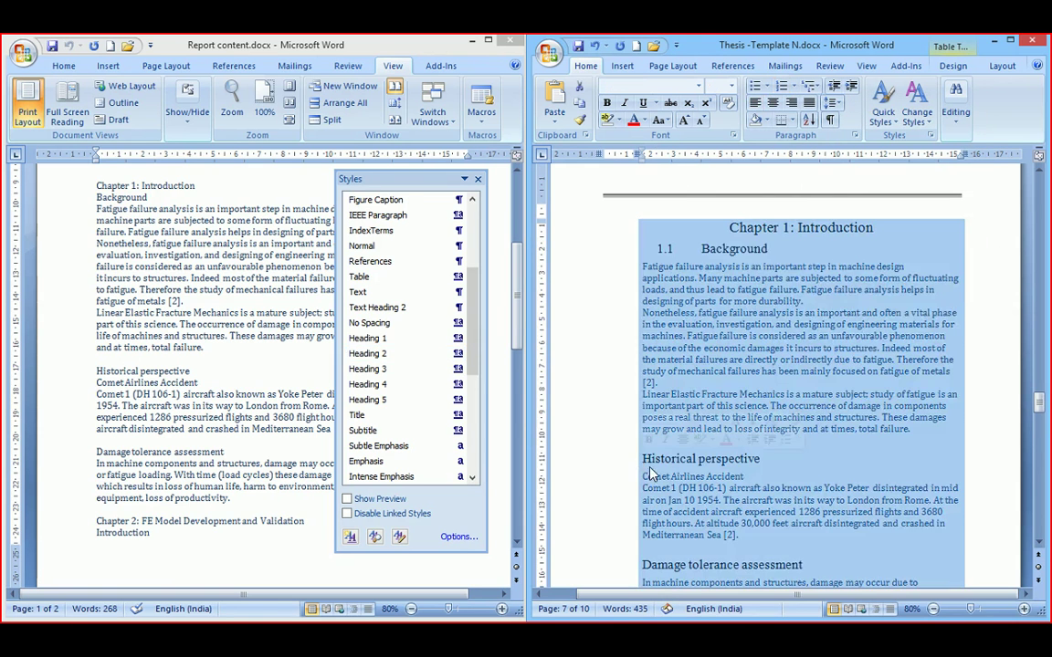
pyautogui.click(782, 87)
pyautogui.scroll(-2, 651, 464)
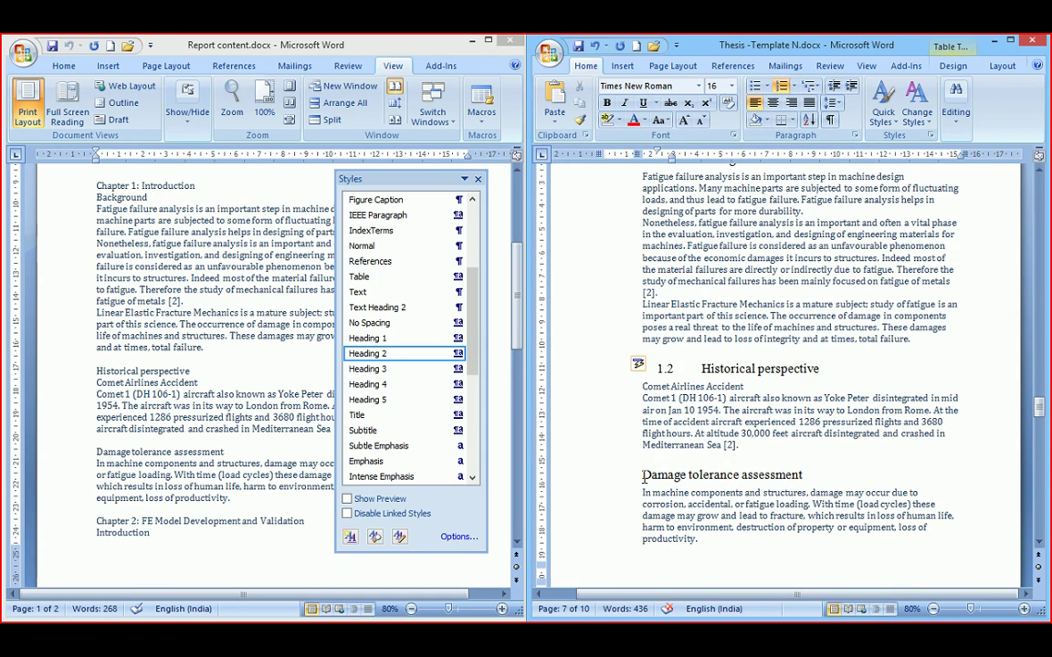
pyautogui.click(781, 85)
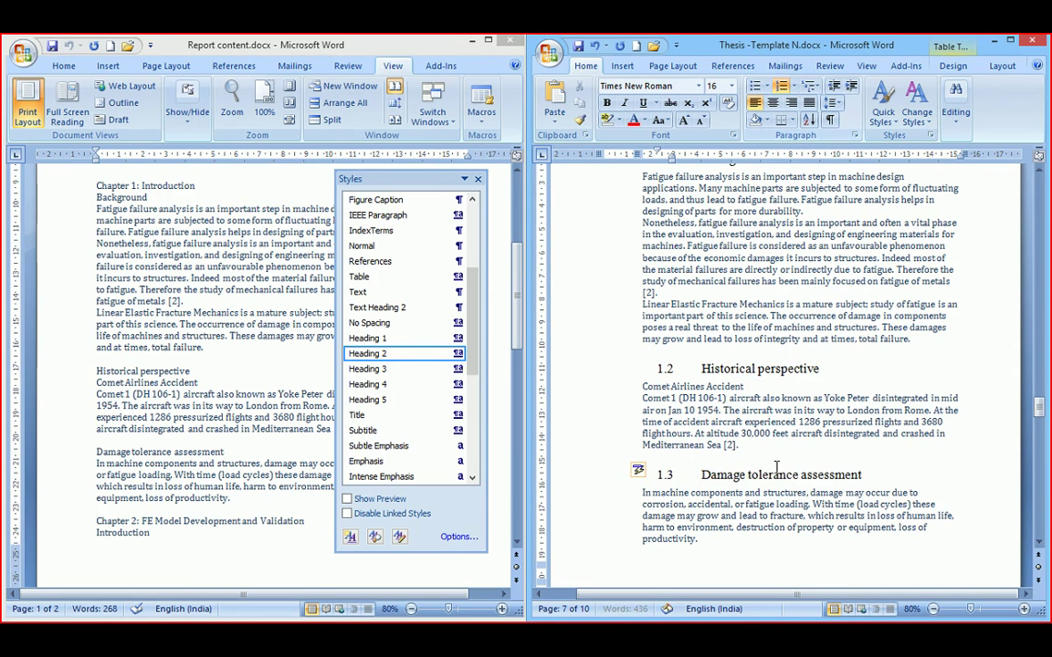
# Step: Apply the Body Text style to all paragraphs under the Background heading in Chapter 1 of the thesis template
pyautogui.scroll(2, 731, 423)
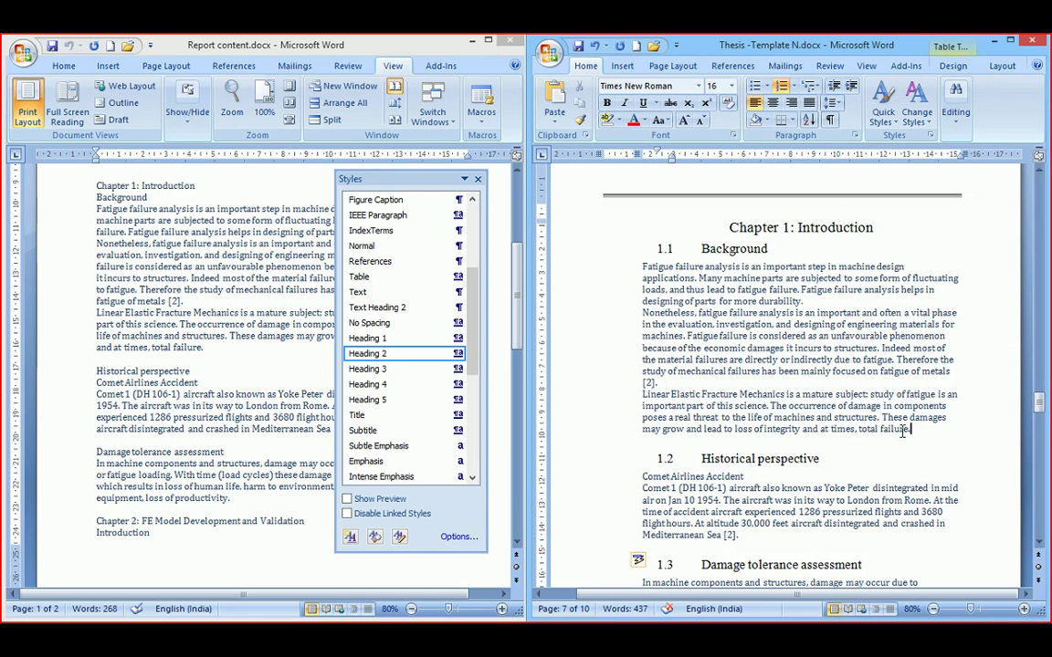
pyautogui.moveTo(904, 431); pyautogui.dragTo(642, 267)
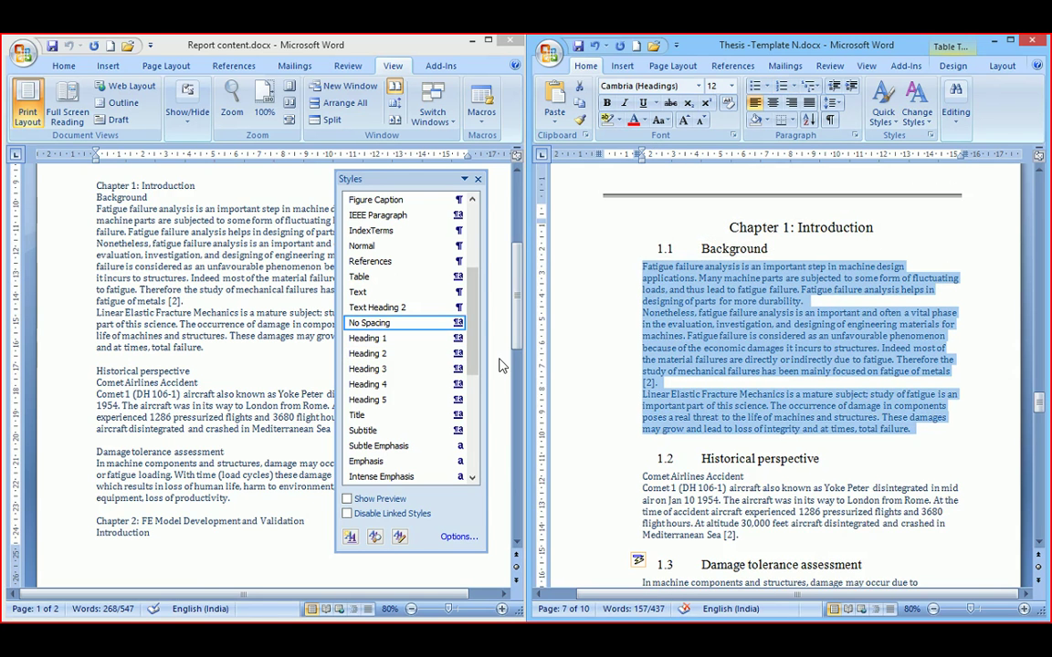
pyautogui.scroll(2, 400, 329)
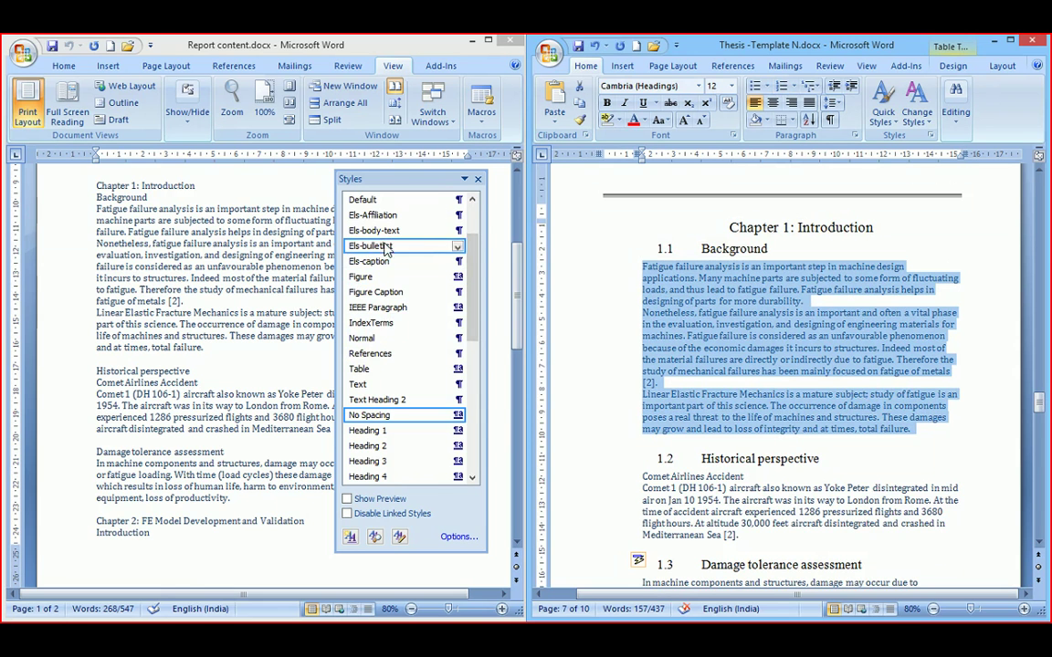
pyautogui.scroll(-1, 476, 271)
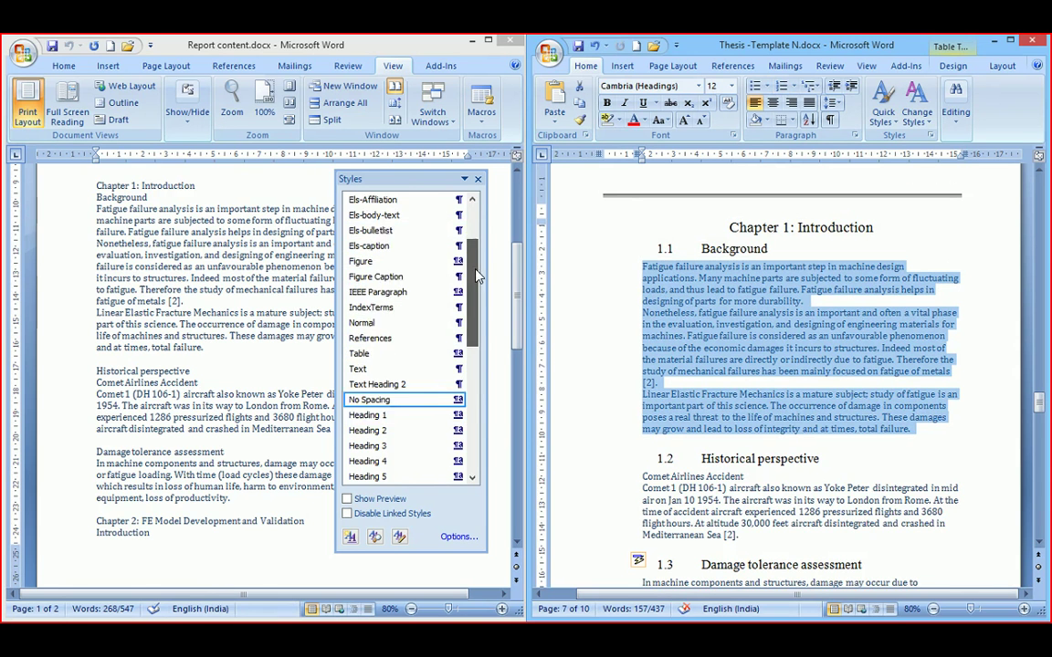
pyautogui.scroll(2, 429, 274)
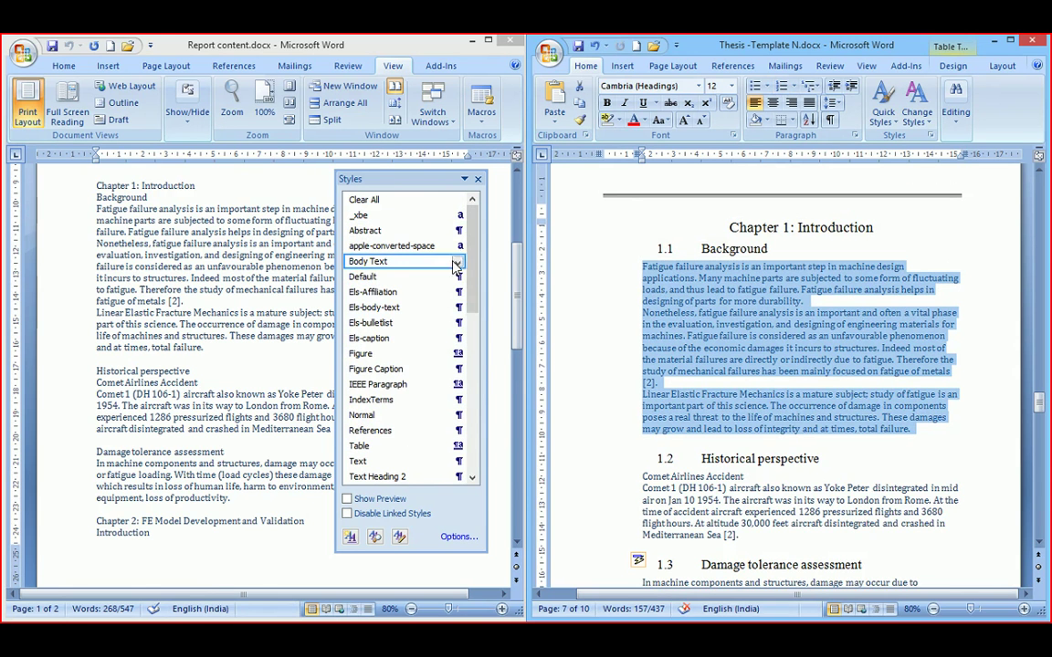
pyautogui.click(383, 261)
pyautogui.click(892, 488)
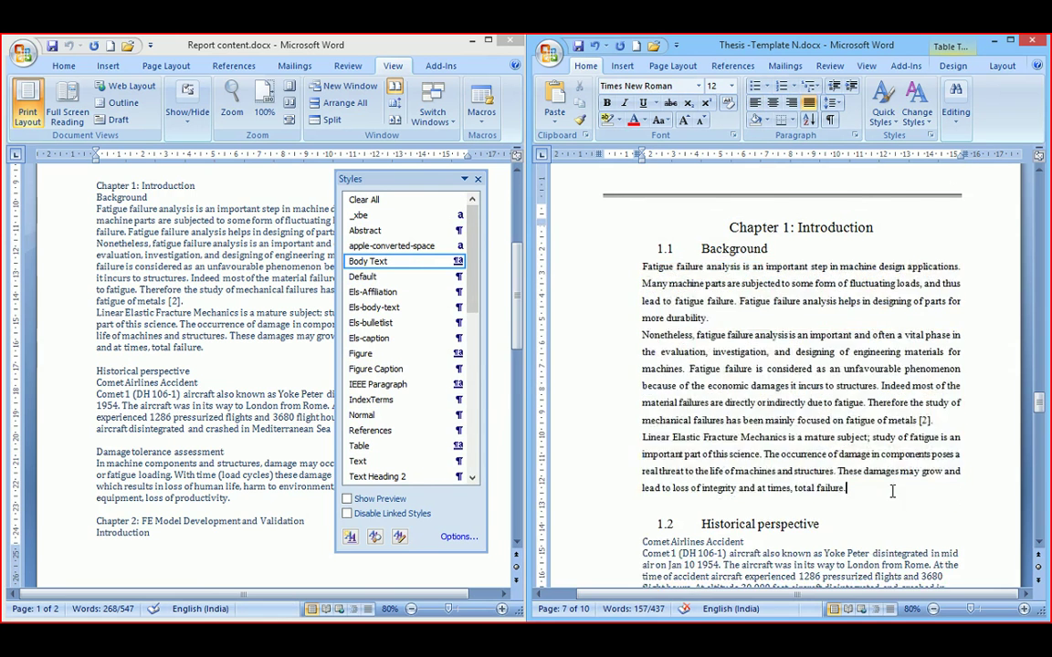
# Step: Apply the Body Text style to the Comet 1 aircraft paragraph in the Historical perspective section
pyautogui.scroll(-3, 888, 490)
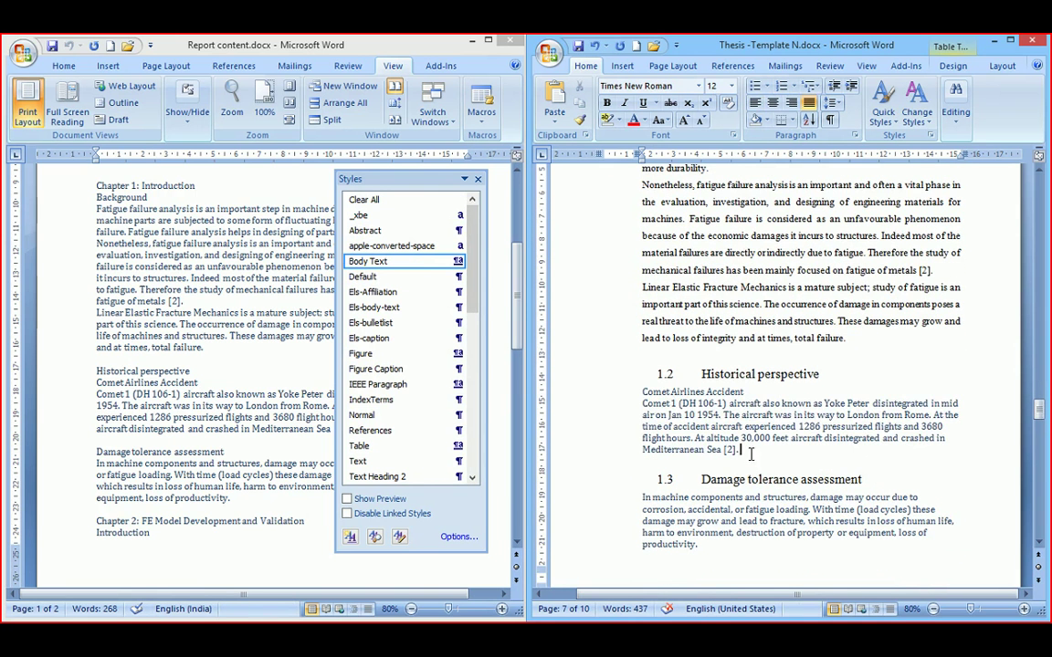
pyautogui.moveTo(751, 455); pyautogui.dragTo(645, 399)
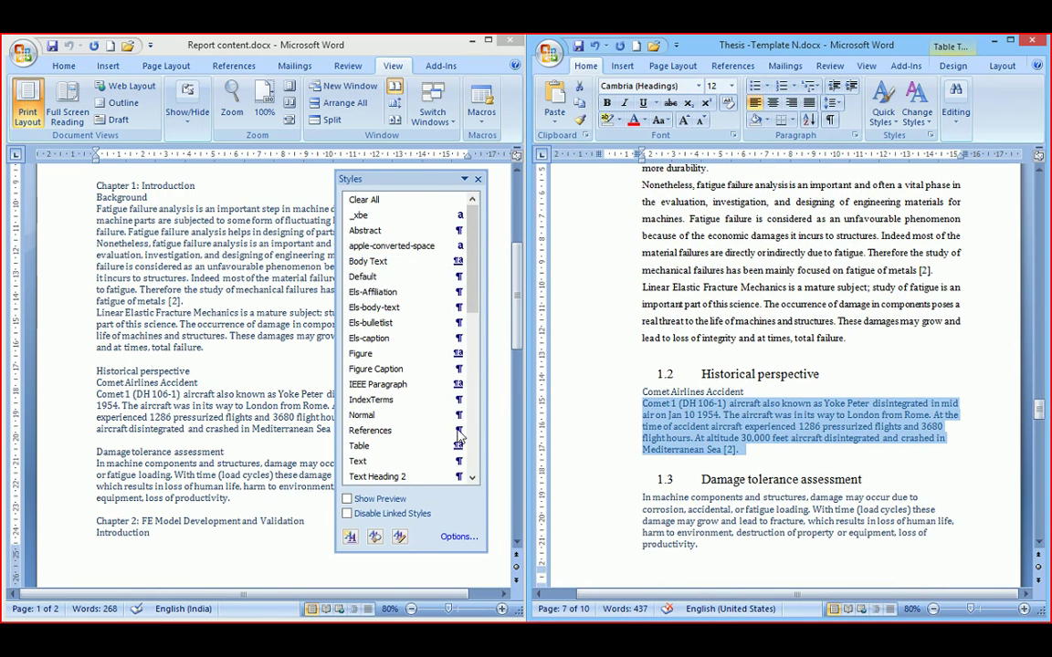
pyautogui.click(384, 263)
pyautogui.click(802, 491)
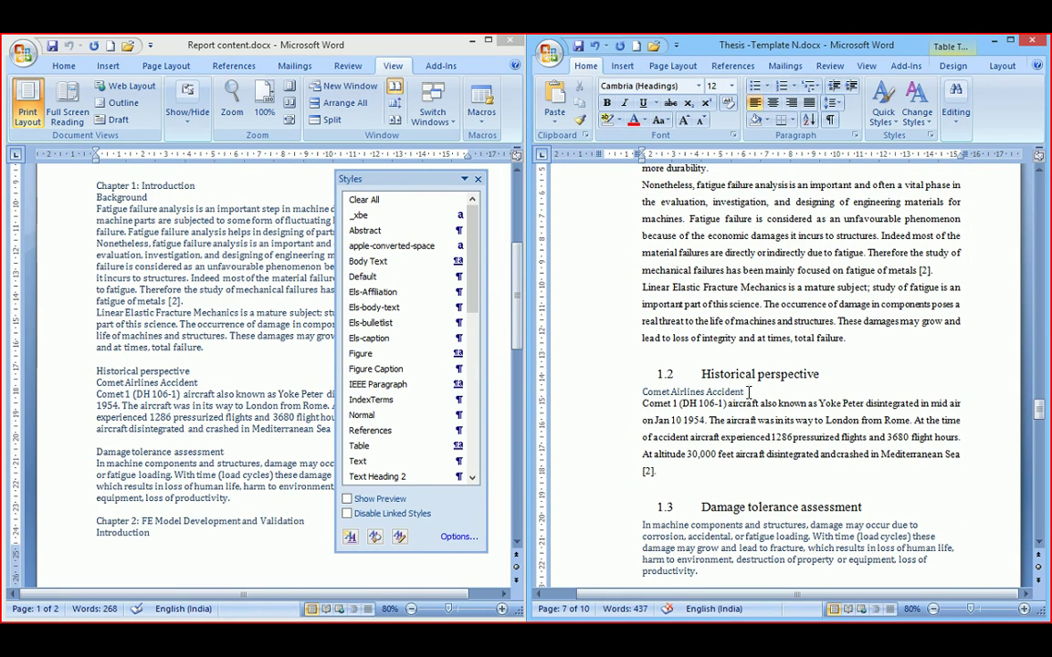
# Step: Apply the Heading 3 style to the "Comet Airlines Accident" subheading in the Historical perspective section
pyautogui.moveTo(749, 392); pyautogui.dragTo(660, 394)
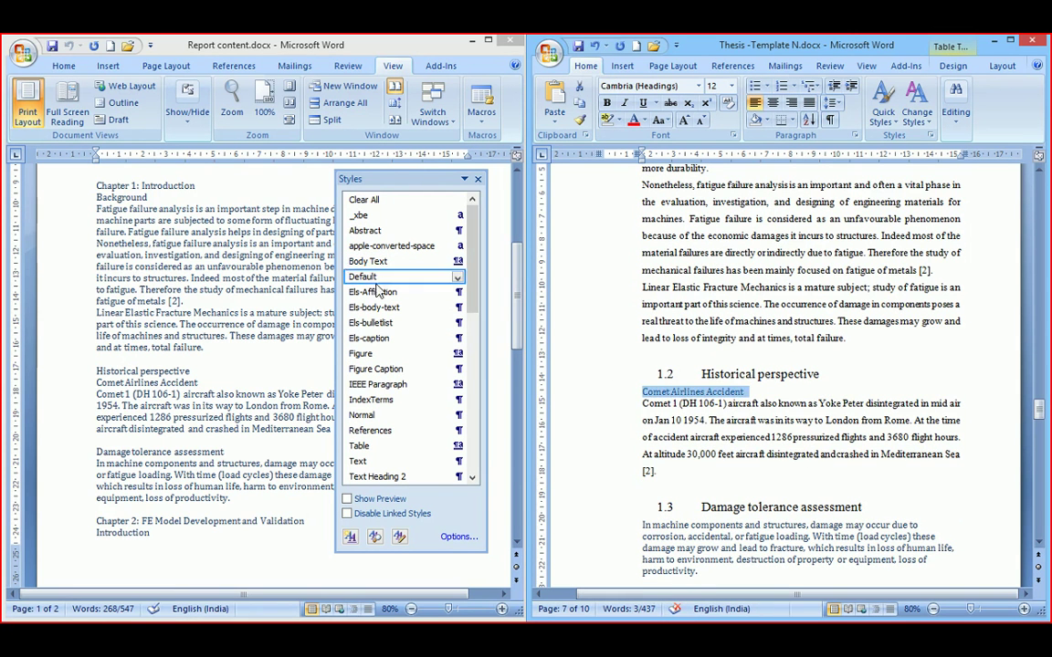
pyautogui.scroll(-3, 422, 315)
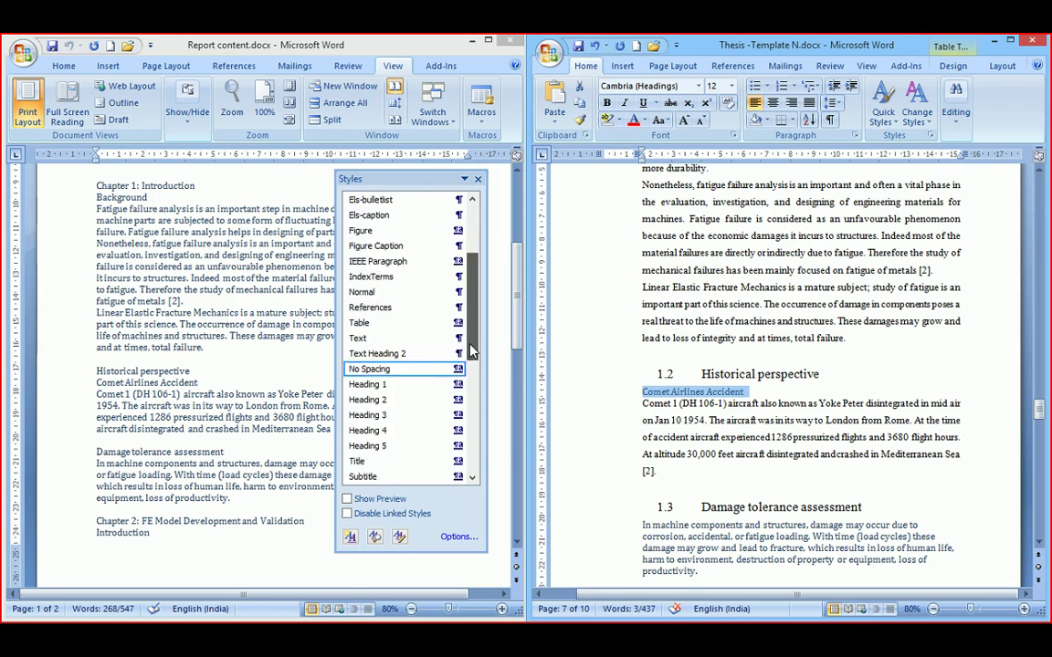
pyautogui.click(418, 385)
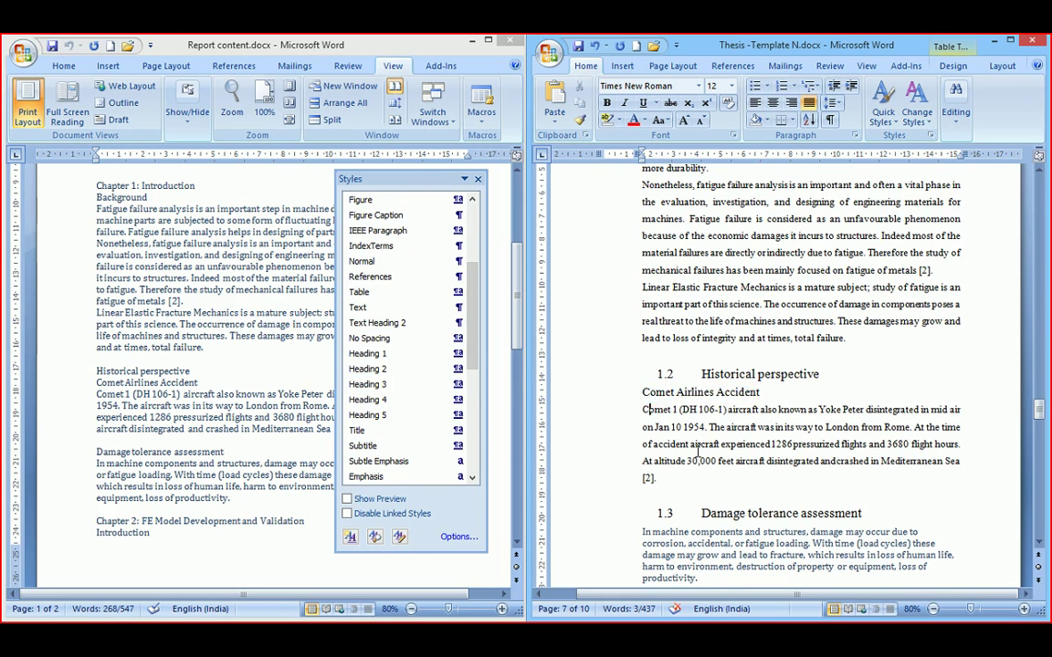
# Step: Apply the Body Text style to the paragraph under the Damage tolerance assessment heading
pyautogui.scroll(-2, 702, 486)
pyautogui.scroll(-3, 705, 379)
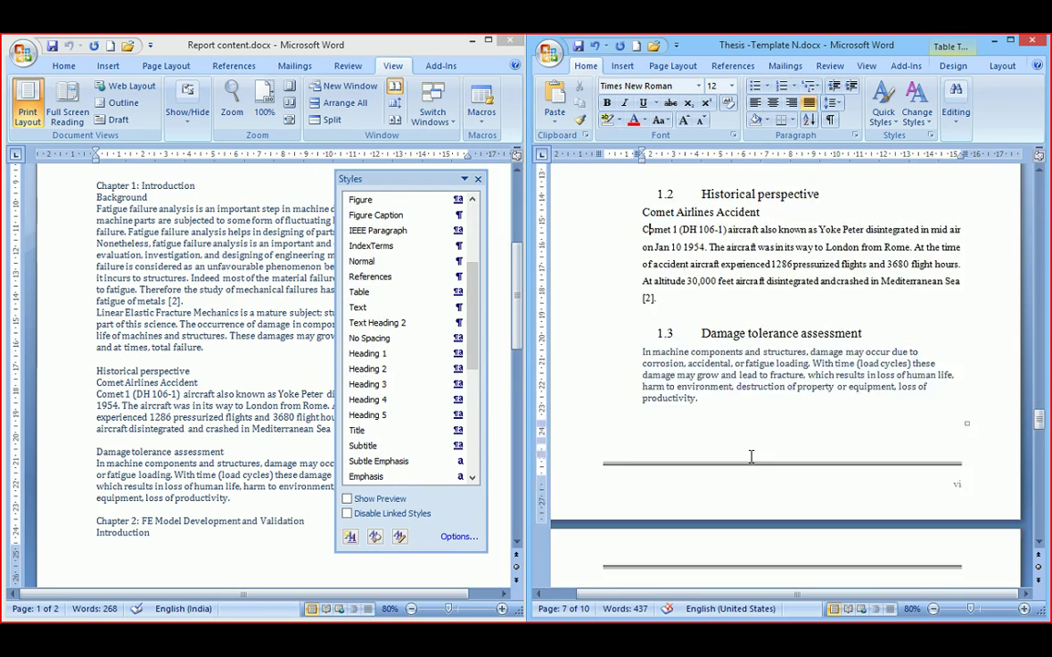
pyautogui.moveTo(705, 339); pyautogui.dragTo(642, 293)
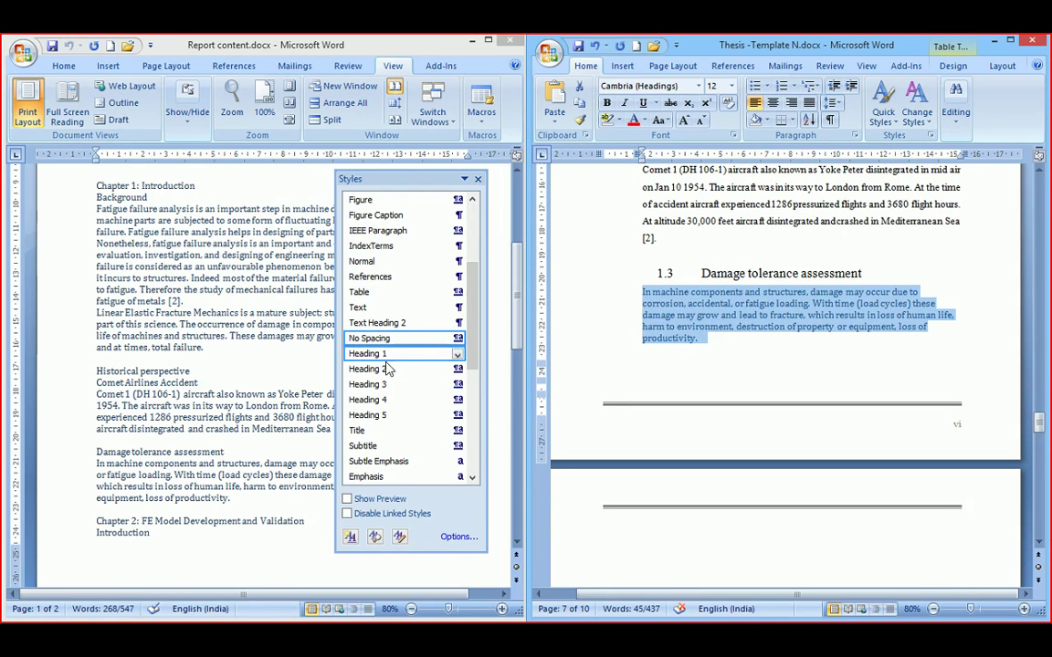
pyautogui.scroll(3, 475, 283)
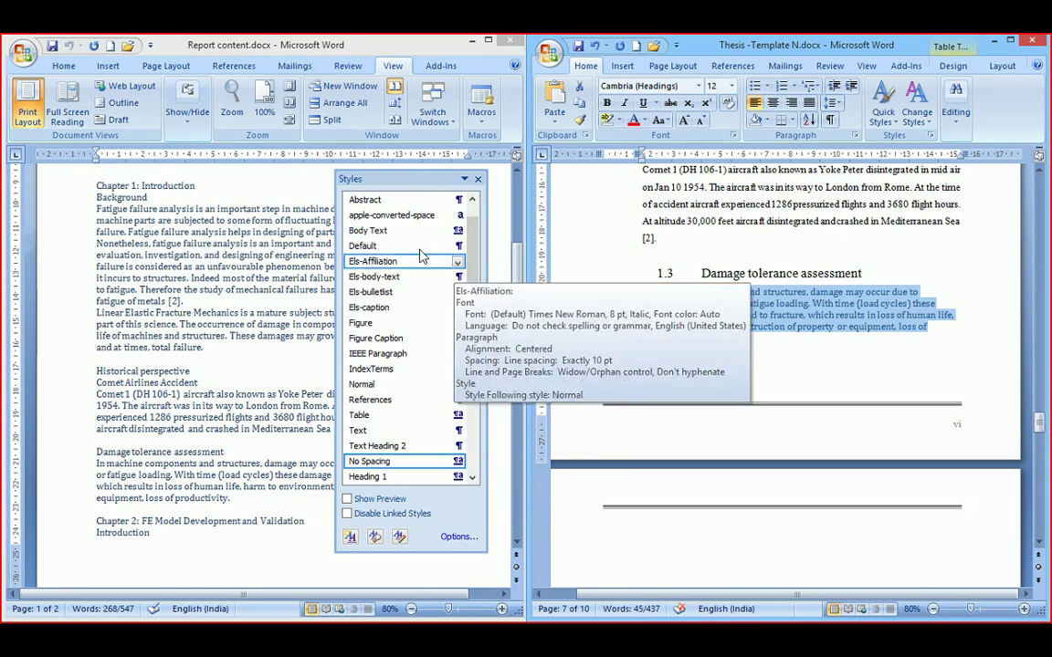
pyautogui.click(369, 230)
pyautogui.click(769, 383)
# Step: Review the formatted Chapter 1 pages and the neighbouring pages of the thesis template
pyautogui.scroll(-4, 765, 388)
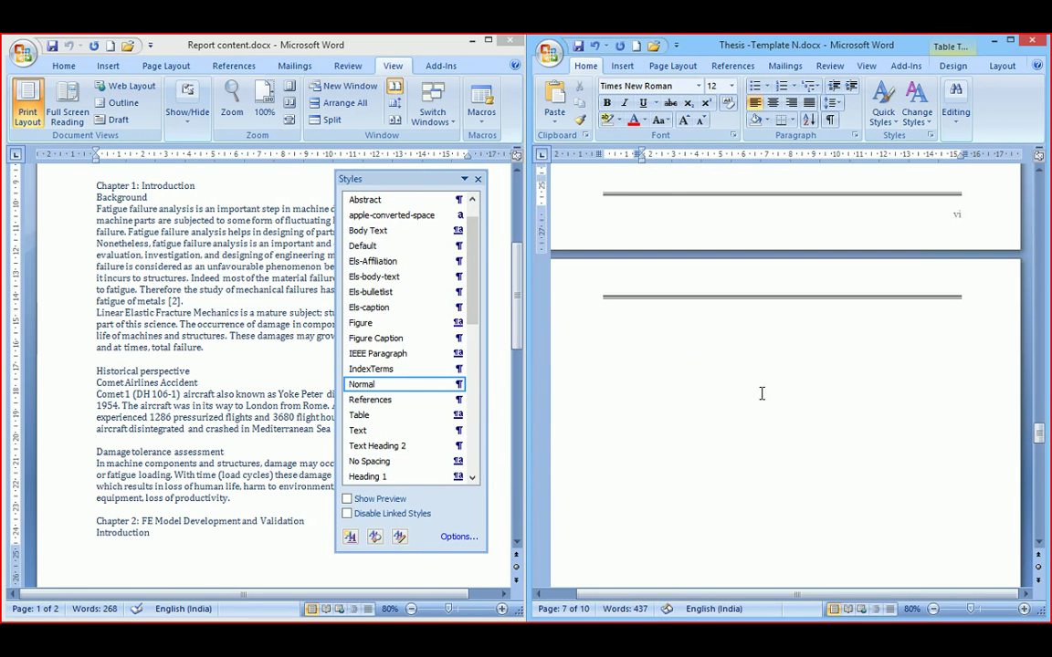
pyautogui.scroll(10, 731, 375)
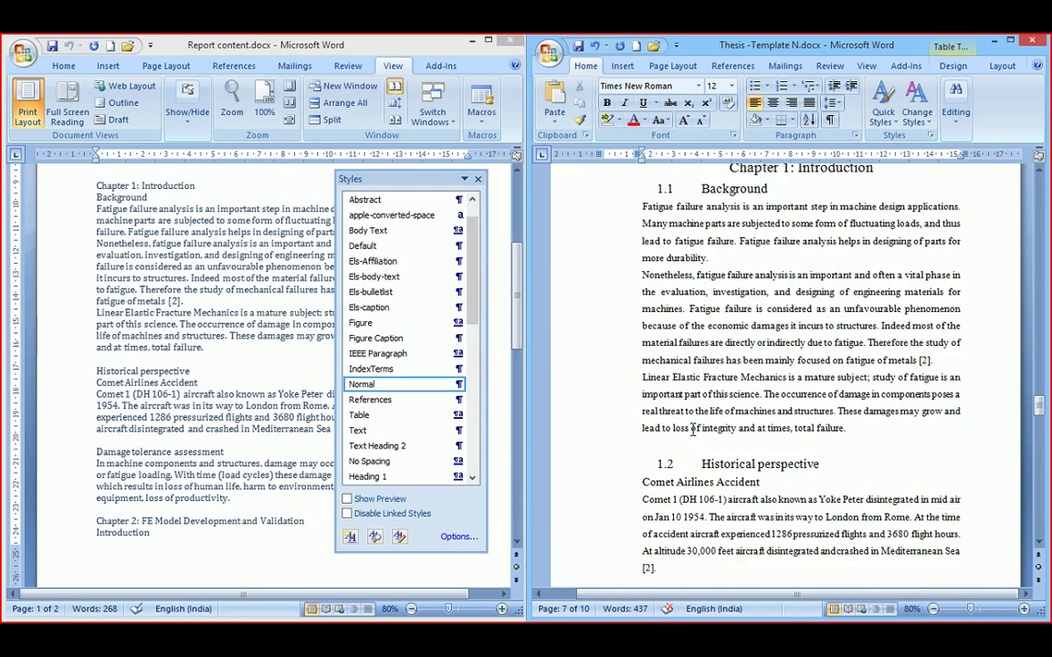
pyautogui.scroll(15, 692, 433)
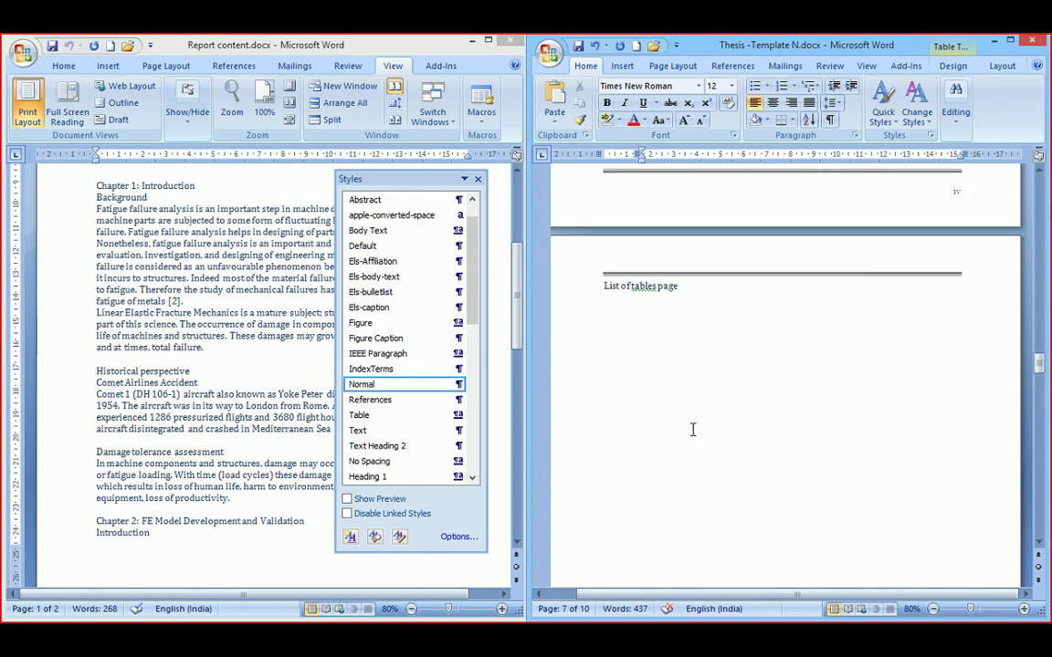
pyautogui.scroll(-10, 692, 434)
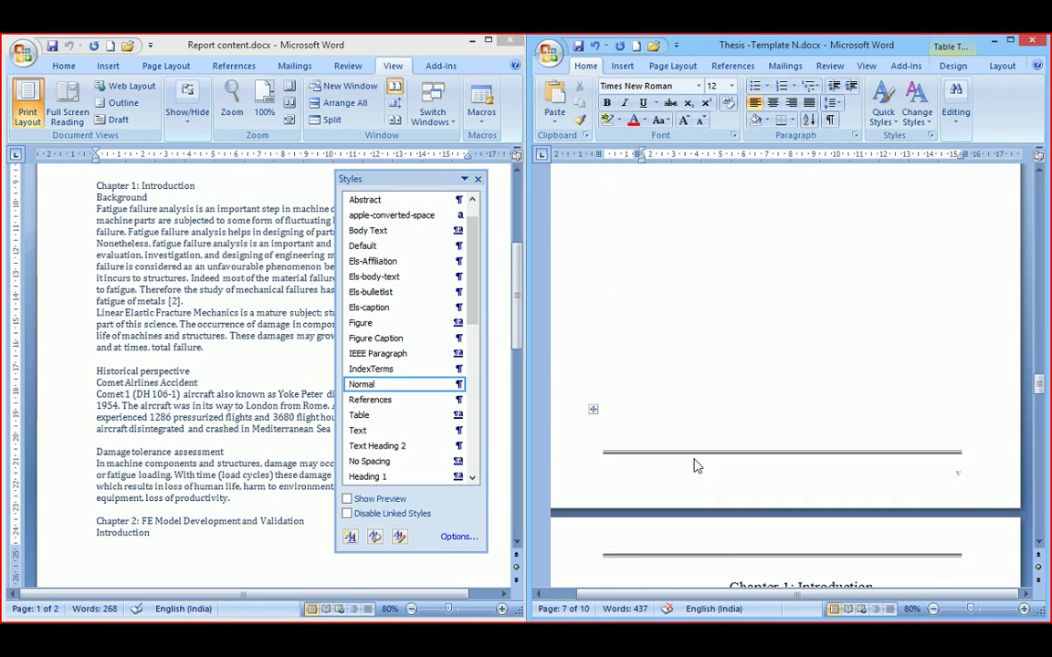
pyautogui.scroll(-4, 697, 467)
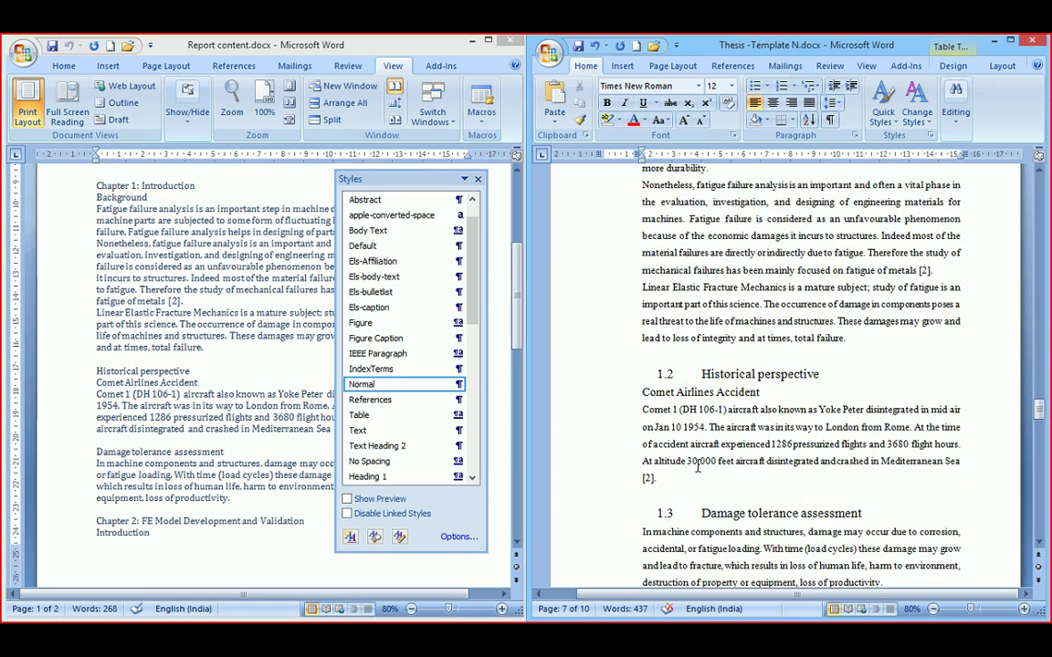
pyautogui.scroll(3, 697, 466)
pyautogui.scroll(-10, 697, 462)
# Step: Place the cursor on the empty page after Chapter 1 and try selecting the Chapter 2 text in the report content
pyautogui.click(698, 435)
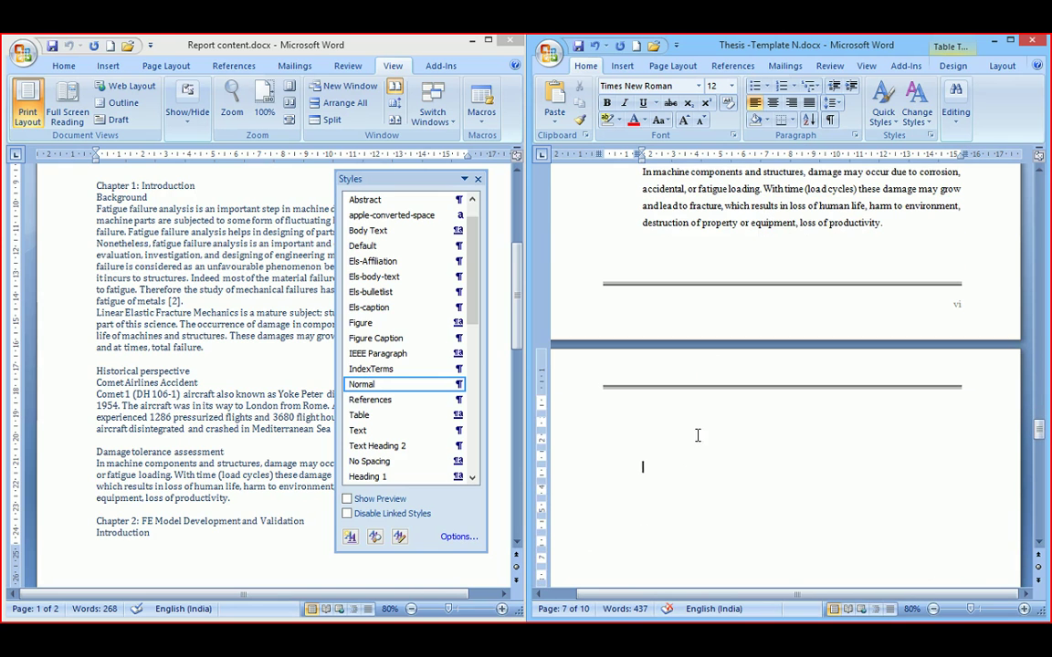
pyautogui.click(683, 419)
pyautogui.moveTo(97, 186); pyautogui.dragTo(230, 499)
pyautogui.scroll(-5, 103, 295)
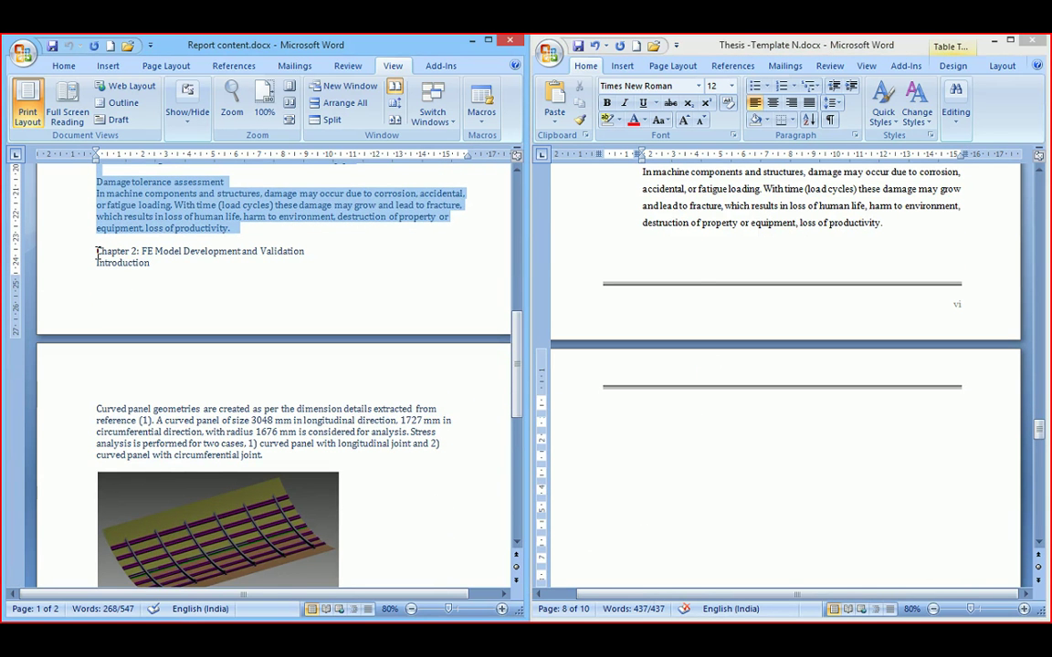
pyautogui.moveTo(97, 254); pyautogui.dragTo(246, 491)
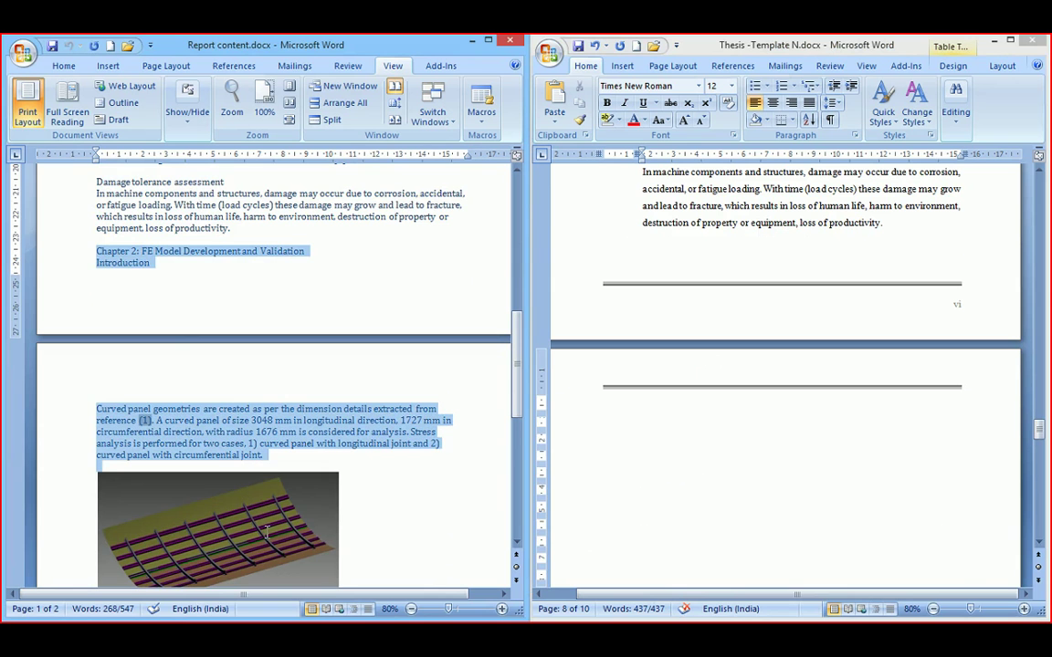
pyautogui.click(301, 456)
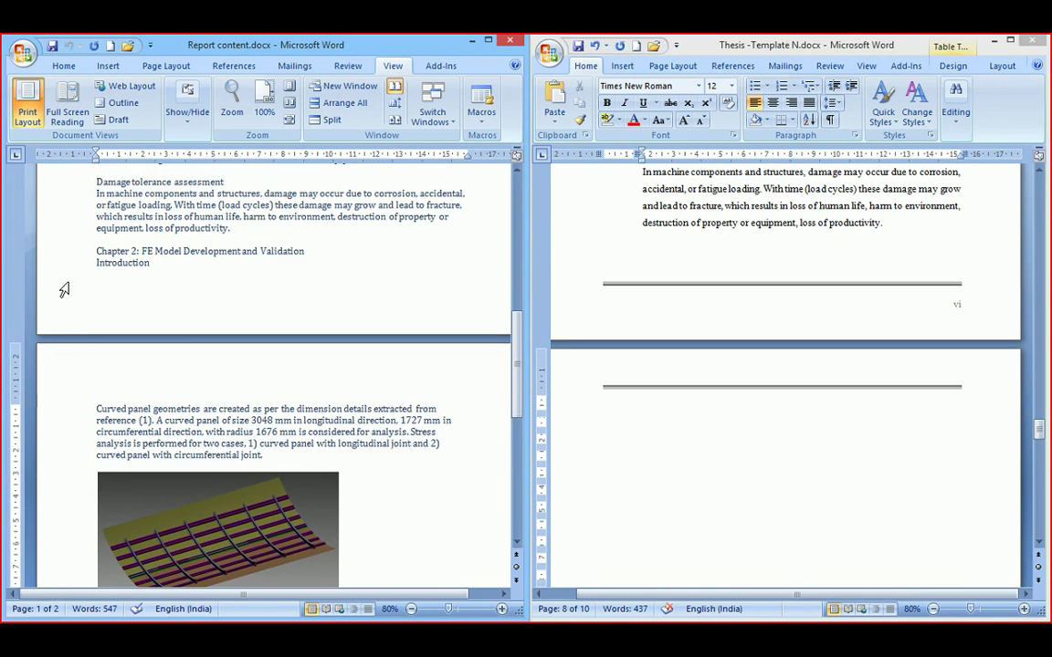
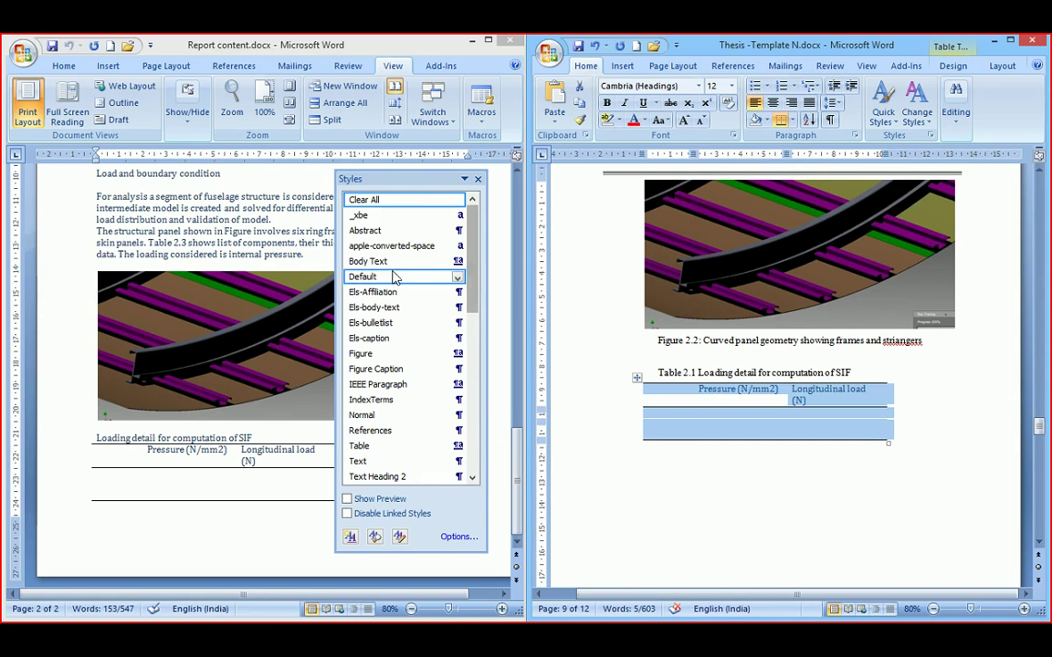
# Step: Apply the Default style to the loading detail table below the Table 2.1 caption in the thesis template
pyautogui.click(868, 449)
pyautogui.scroll(-5, 877, 449)
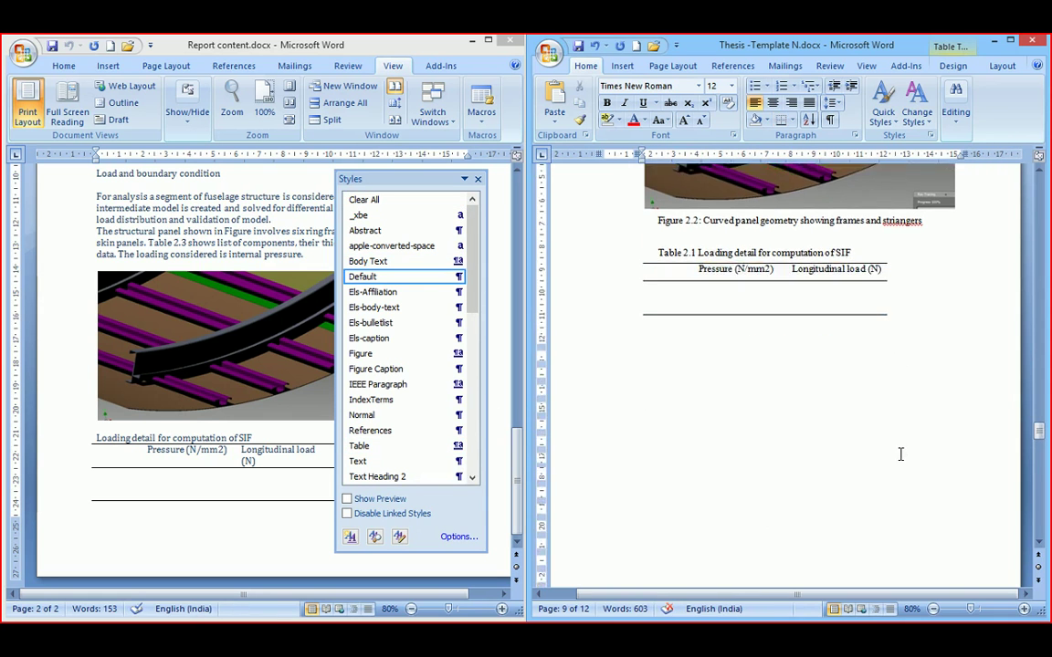
pyautogui.scroll(-10, 897, 455)
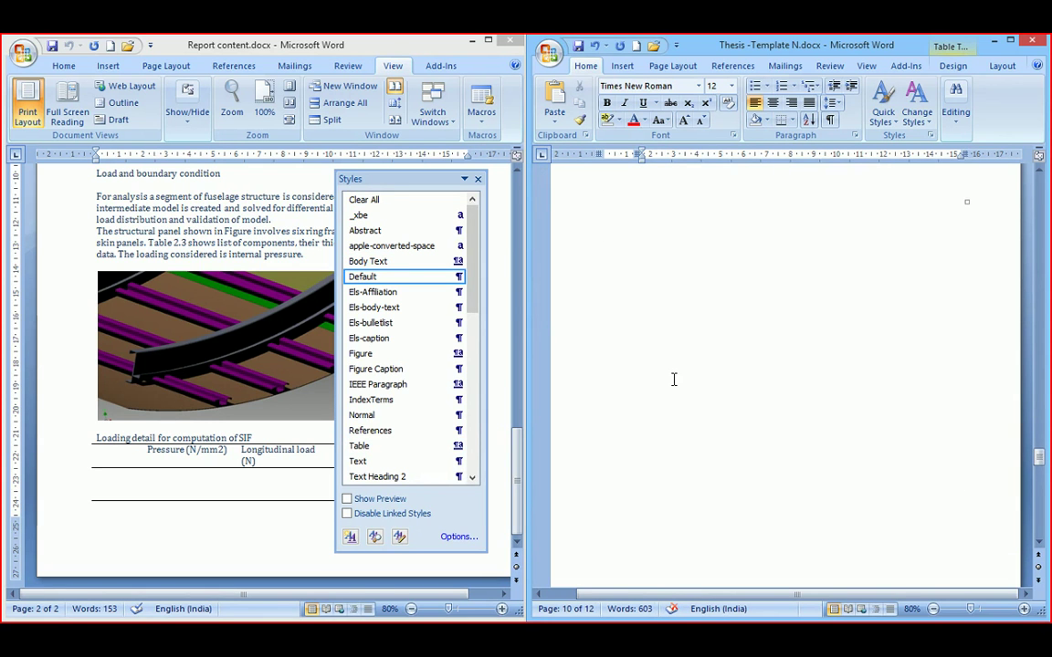
pyautogui.scroll(8, 674, 379)
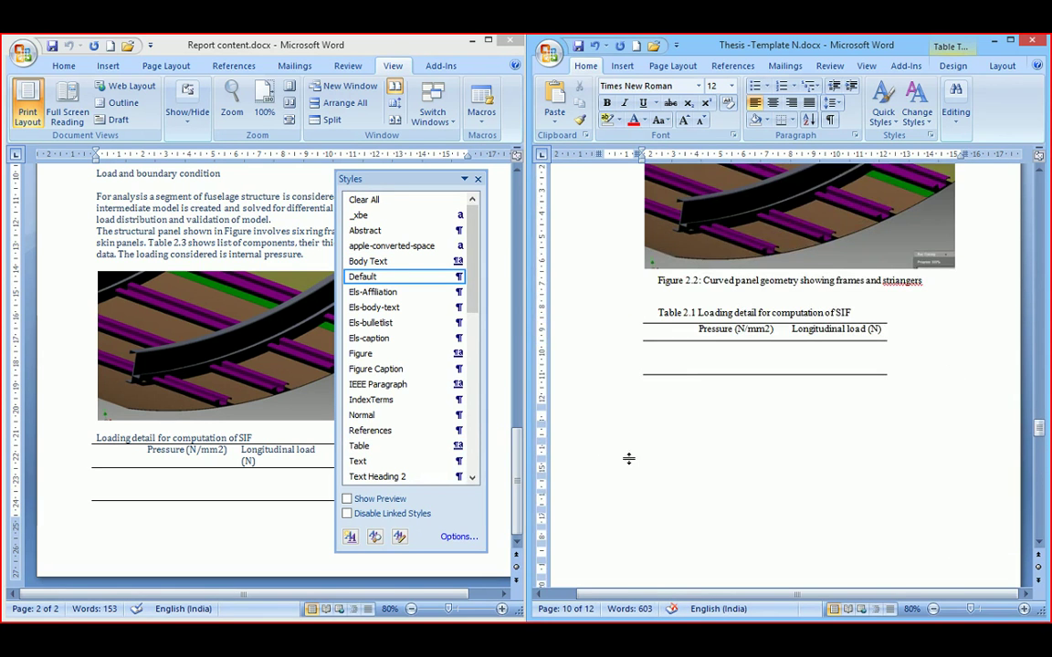
pyautogui.scroll(-2, 755, 433)
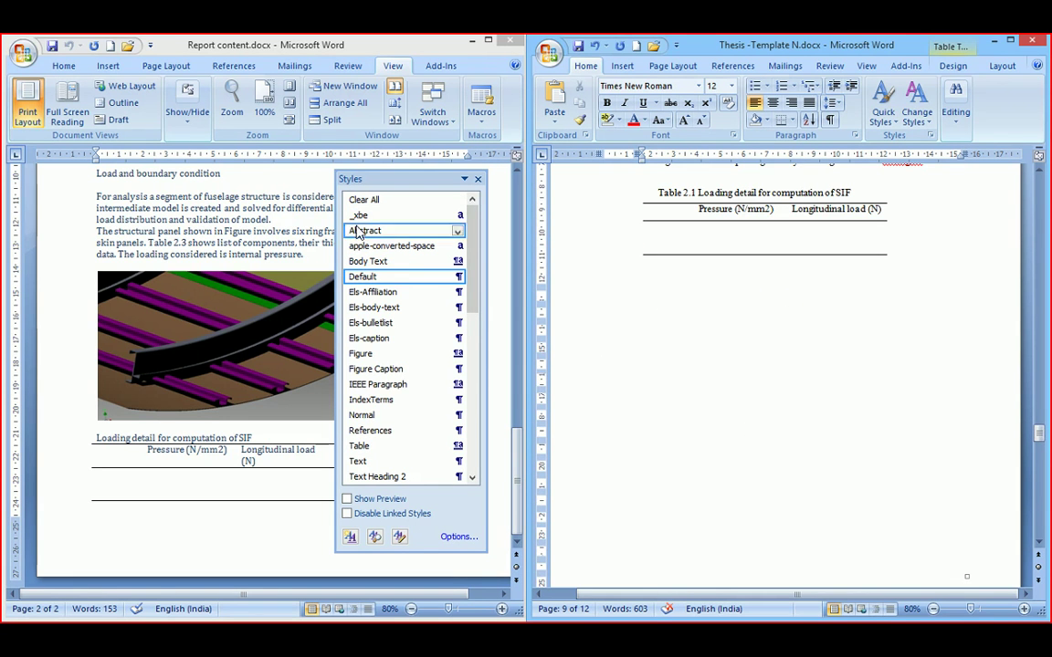
# Step: Place the cursor below the REFERENCES heading on the last page of the thesis template
pyautogui.scroll(-5, 732, 343)
pyautogui.scroll(-12, 732, 345)
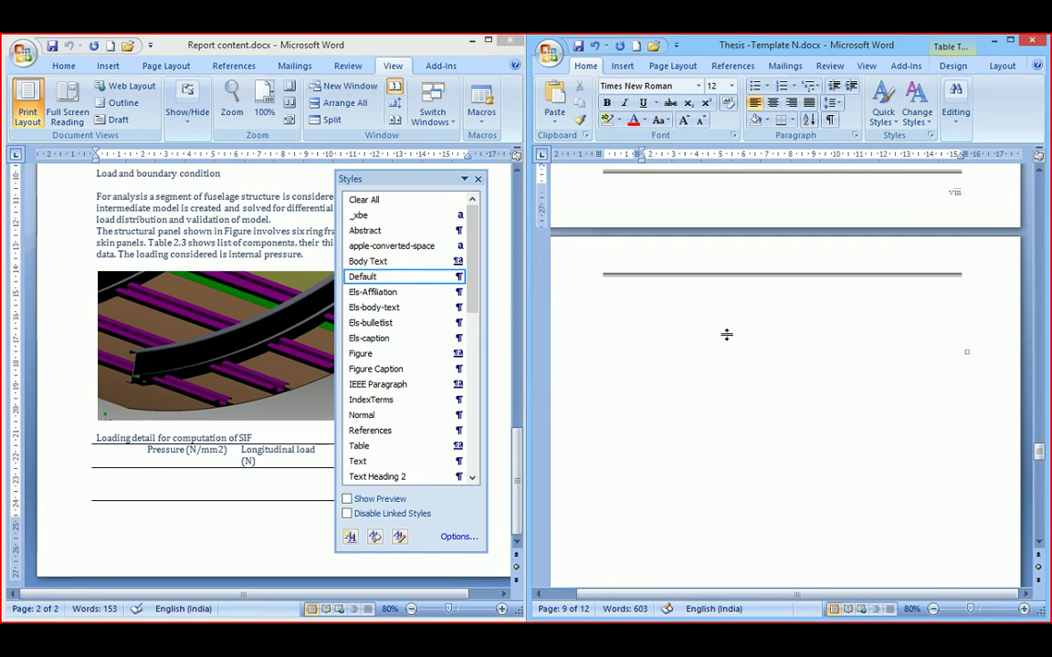
pyautogui.scroll(-10, 730, 353)
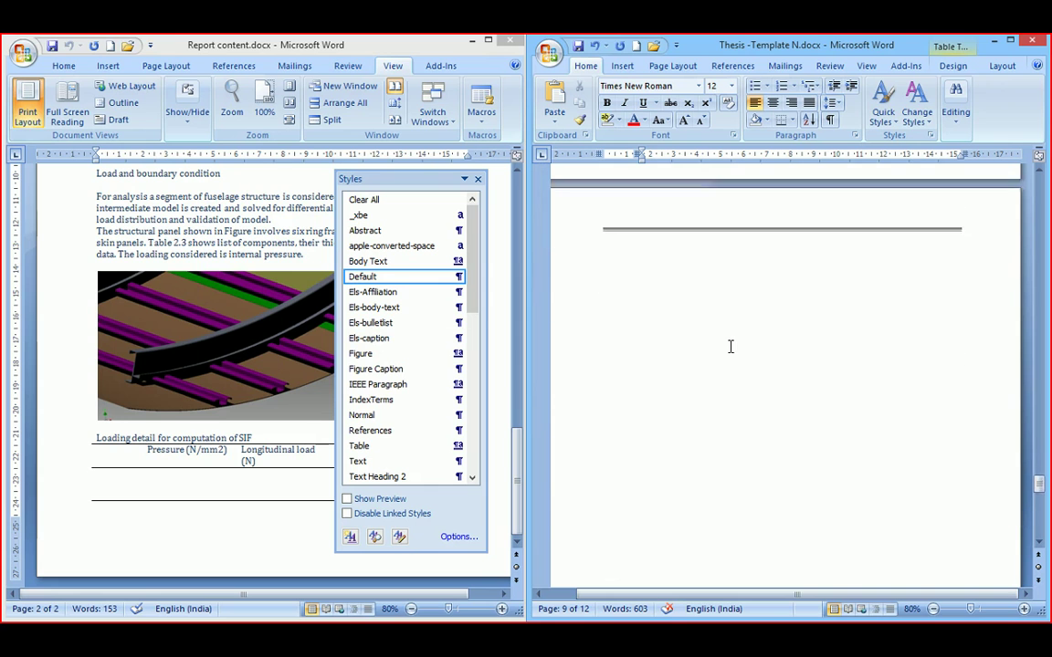
pyautogui.scroll(-1, 749, 381)
pyautogui.click(751, 375)
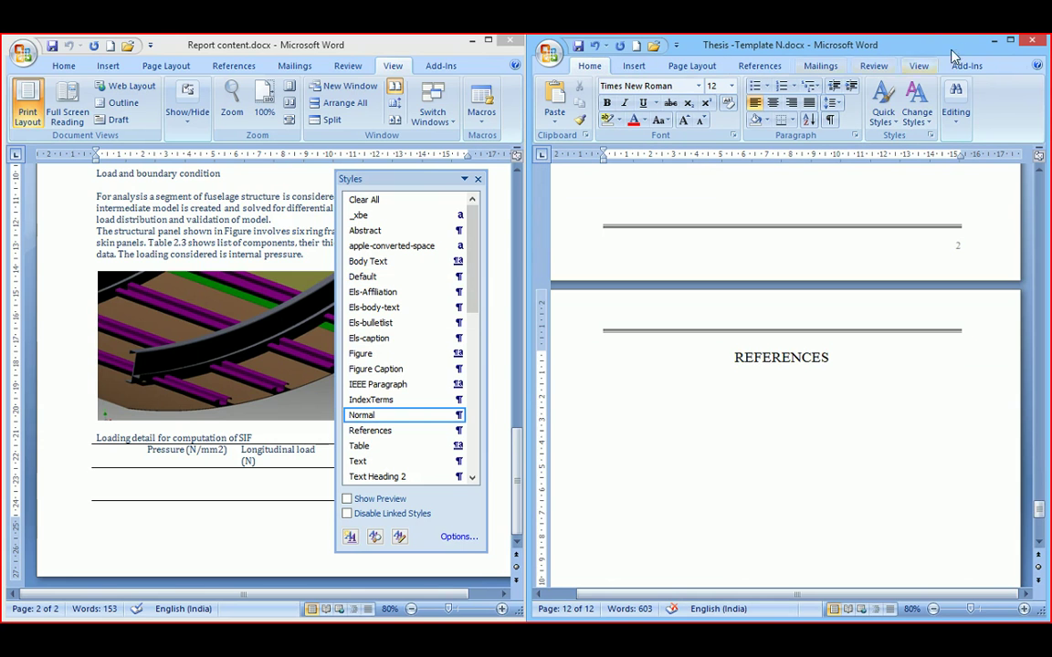
# Step: Maximize the thesis template window, show the referencing commands and move the floating Styles pane aside
pyautogui.click(1010, 41)
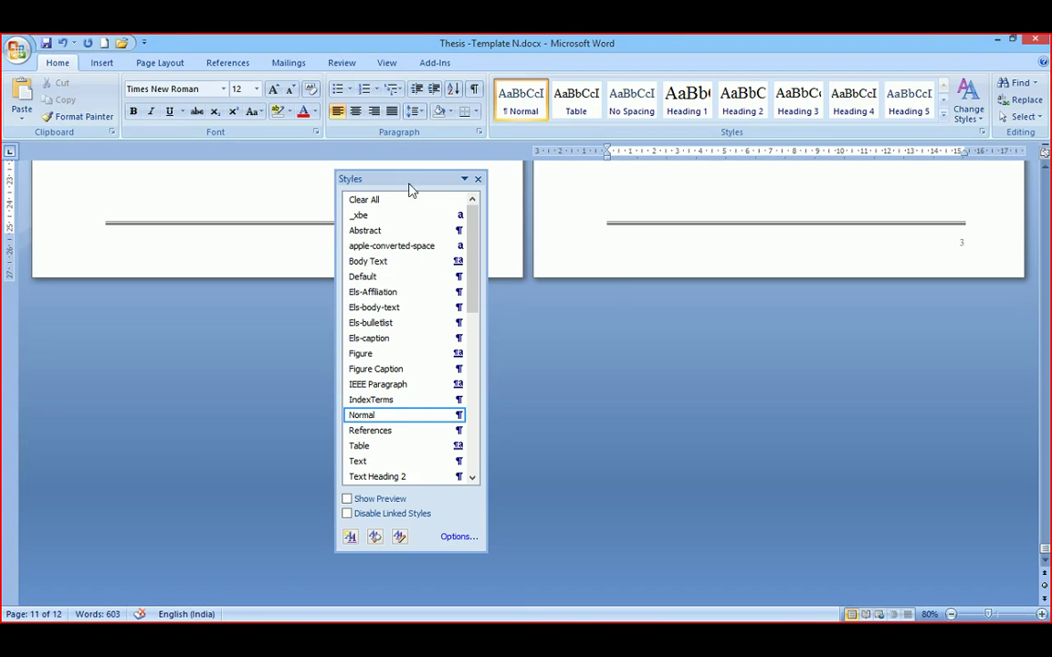
pyautogui.scroll(5, 582, 312)
pyautogui.scroll(3, 542, 319)
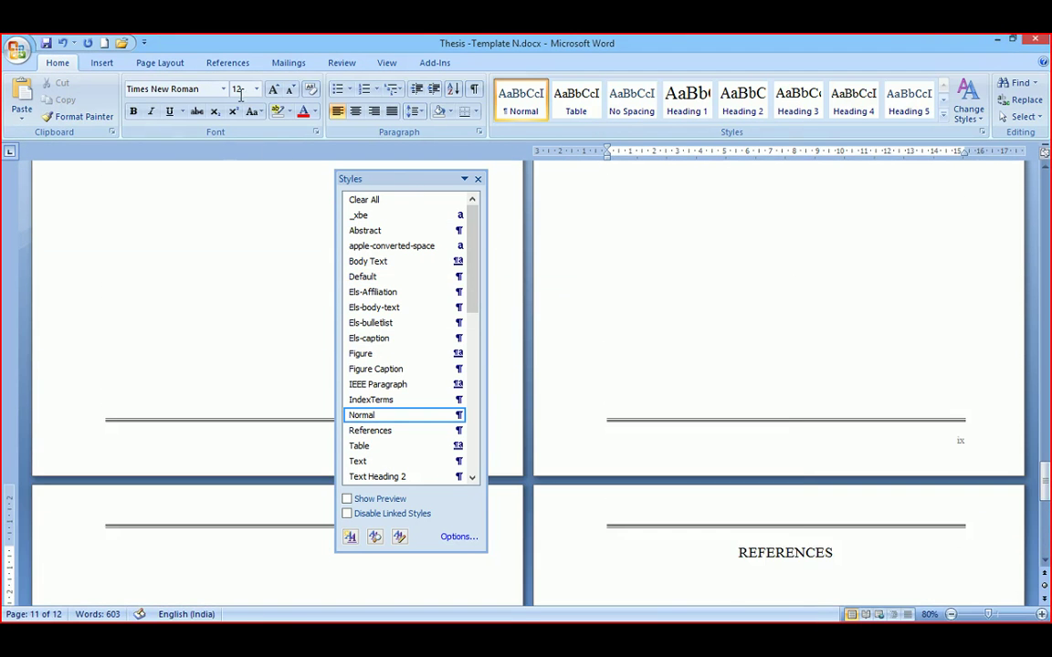
pyautogui.click(228, 62)
pyautogui.moveTo(393, 184); pyautogui.dragTo(709, 244)
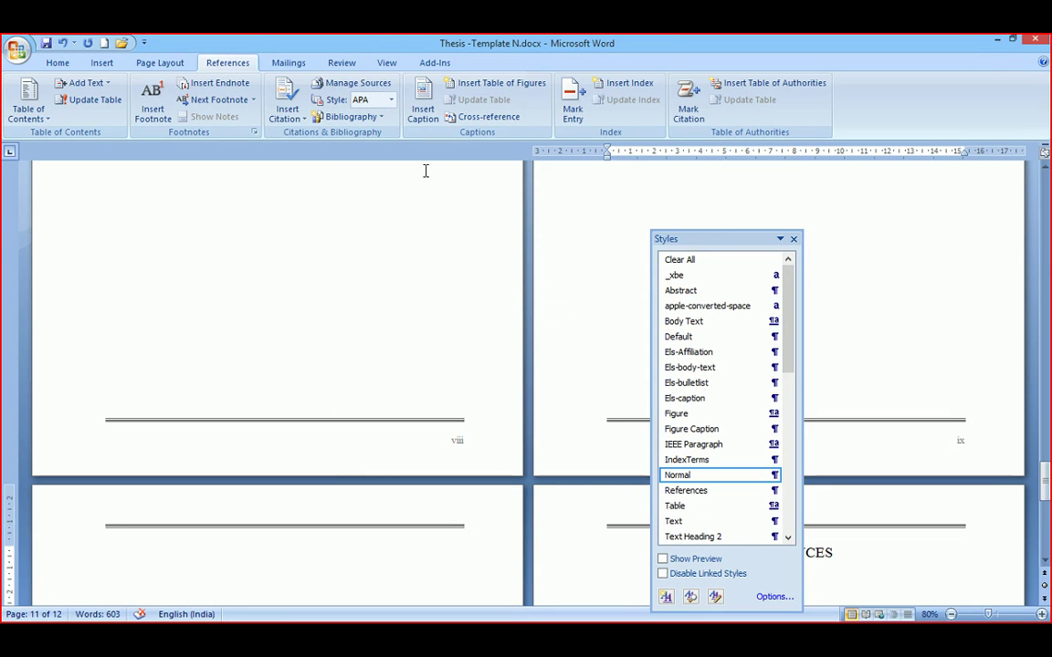
# Step: Open the source manager and examine the source types and bibliography fields of a new source without creating one
pyautogui.click(347, 88)
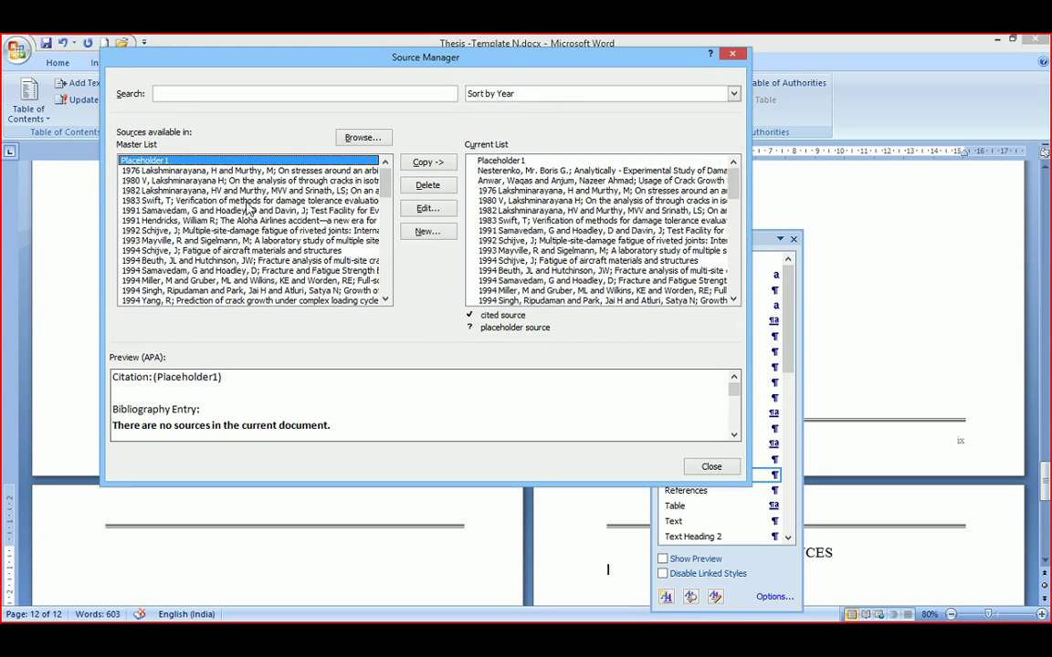
pyautogui.click(428, 231)
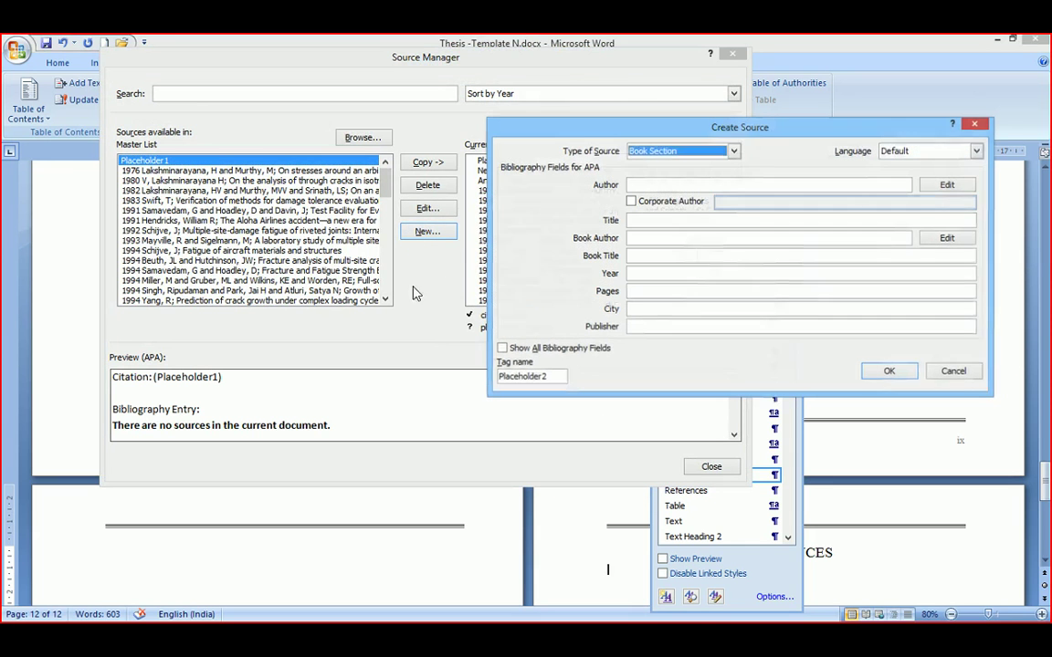
pyautogui.click(733, 152)
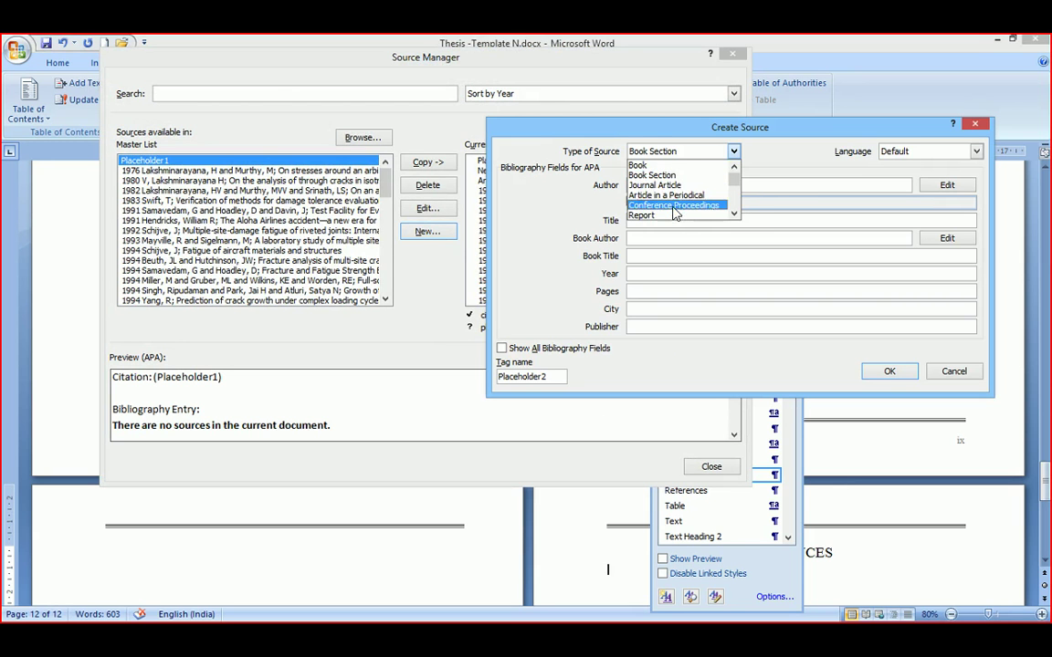
pyautogui.click(662, 149)
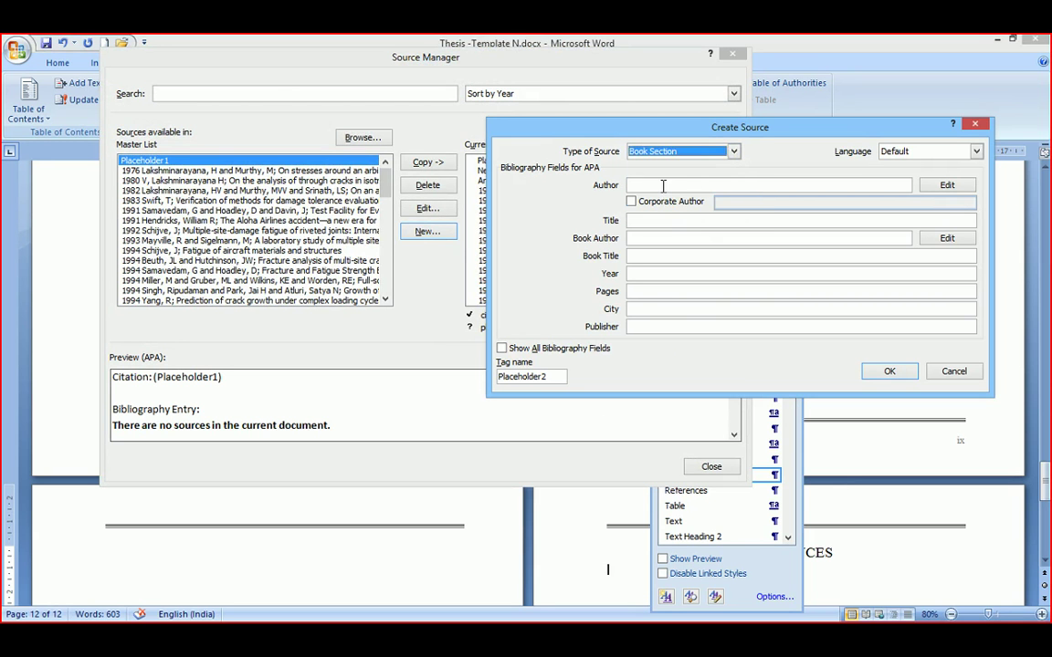
pyautogui.click(663, 186)
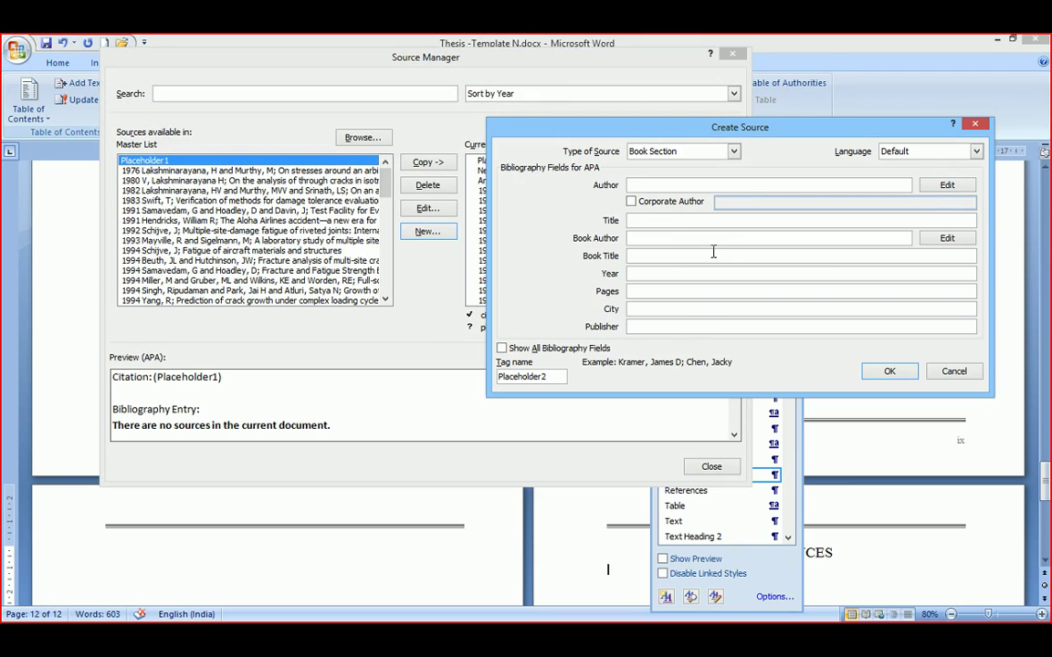
pyautogui.press('Tab')
pyautogui.press('Escape')
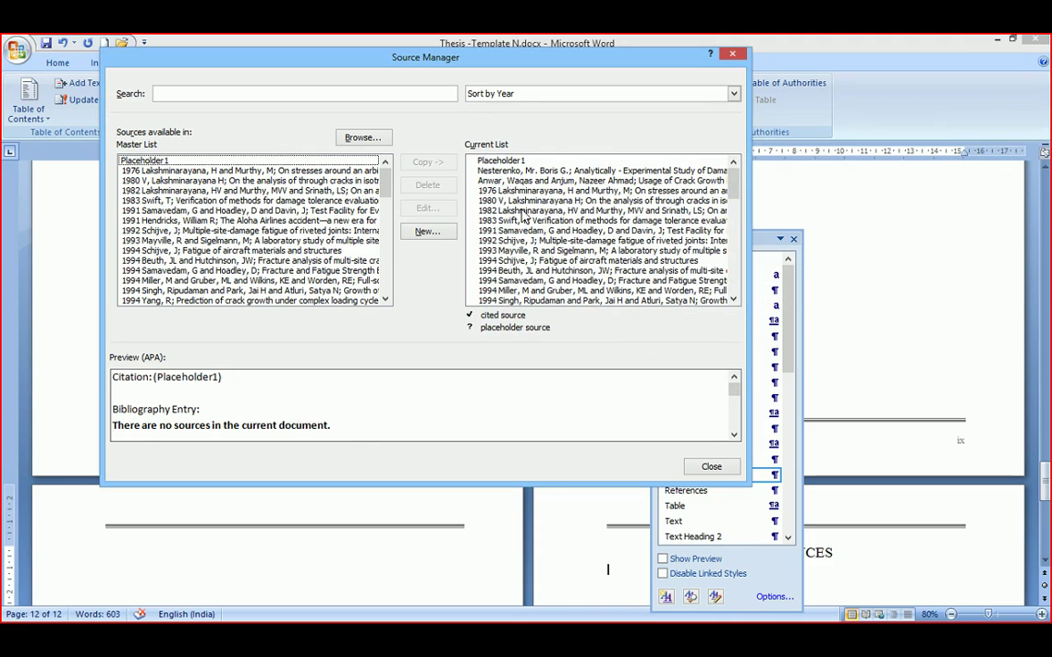
# Step: Preview the 1982 source in the master list, check the sorting choices and close the source manager
pyautogui.click(266, 190)
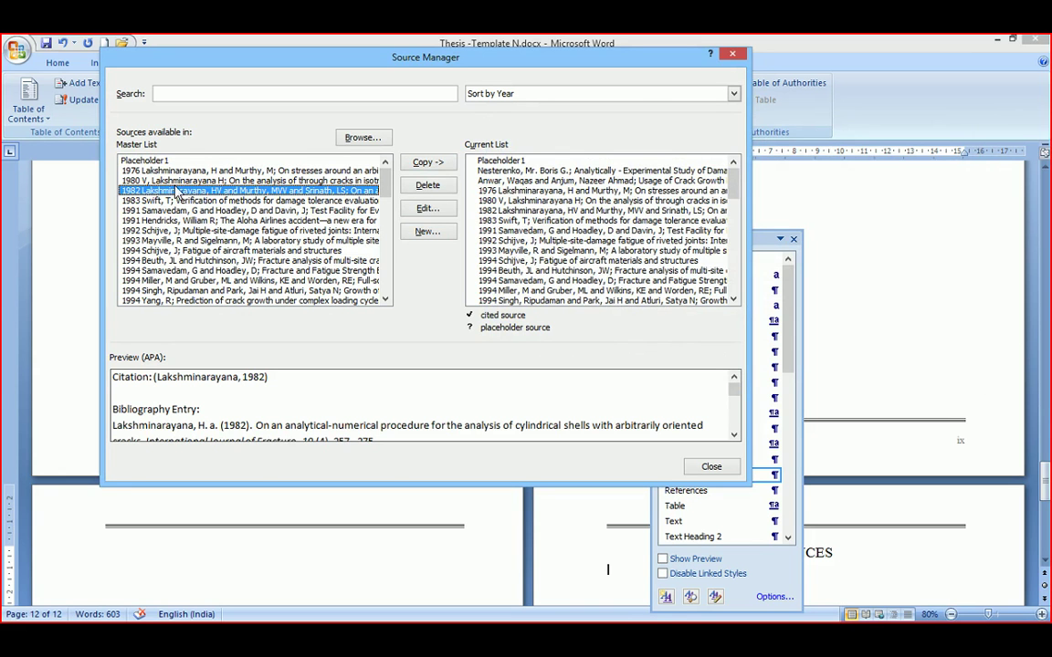
pyautogui.click(734, 95)
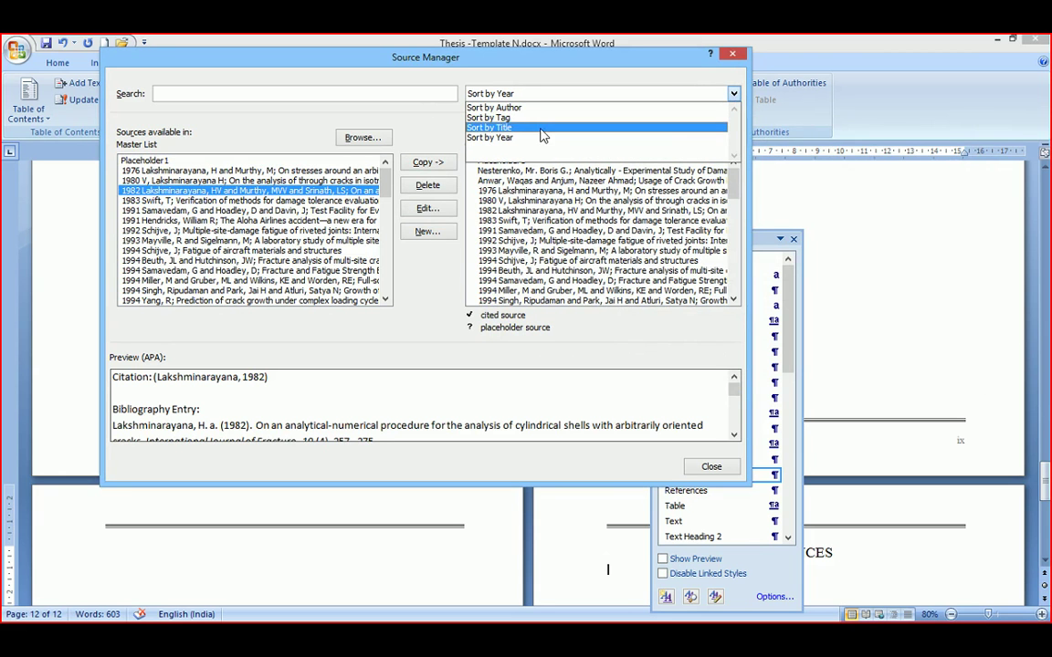
pyautogui.click(735, 94)
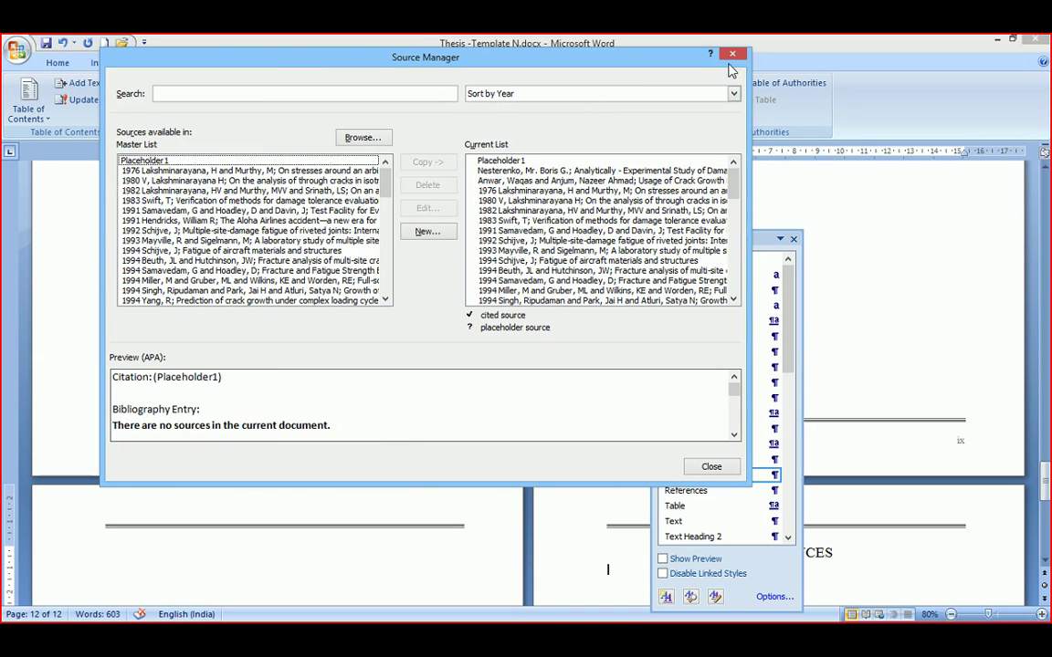
pyautogui.click(732, 57)
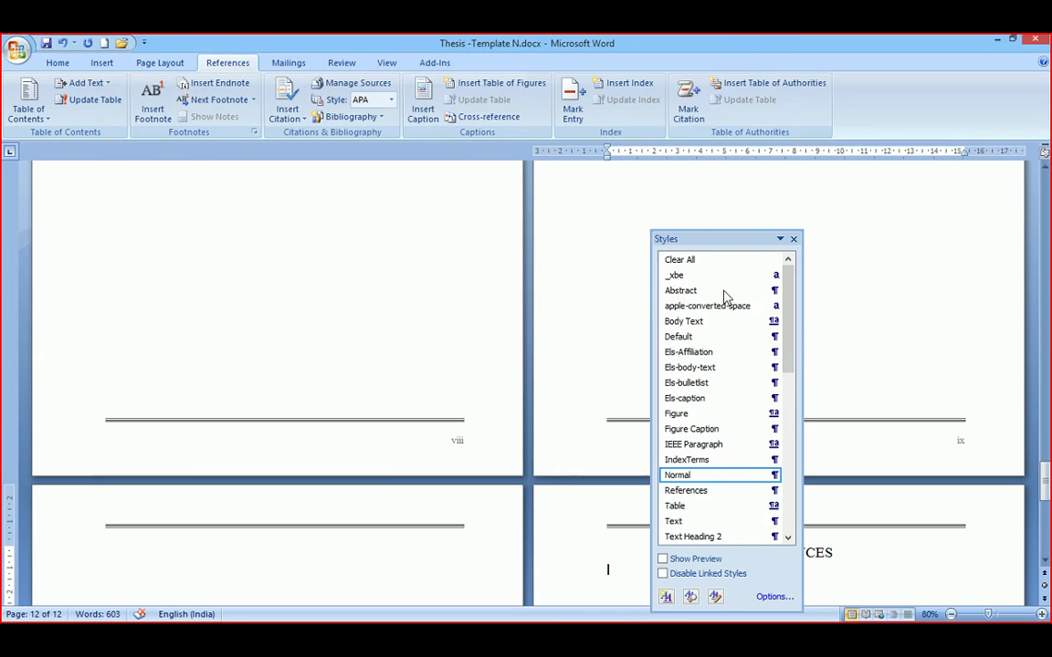
# Step: Close the Styles pane and insert a bibliography in APA style below the REFERENCES heading
pyautogui.click(794, 242)
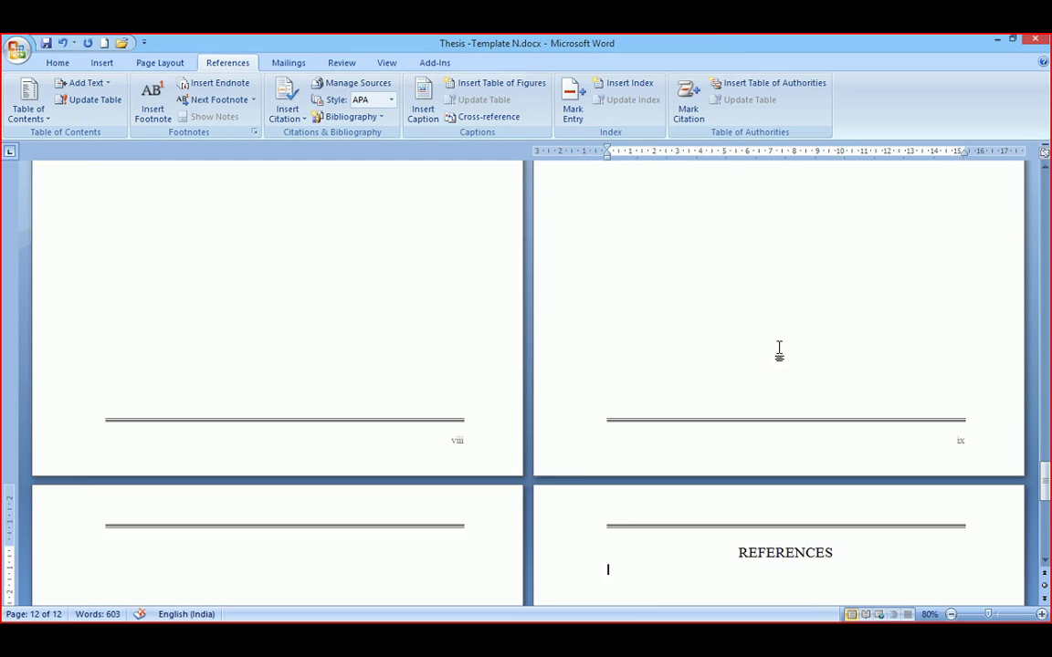
pyautogui.scroll(-5, 780, 353)
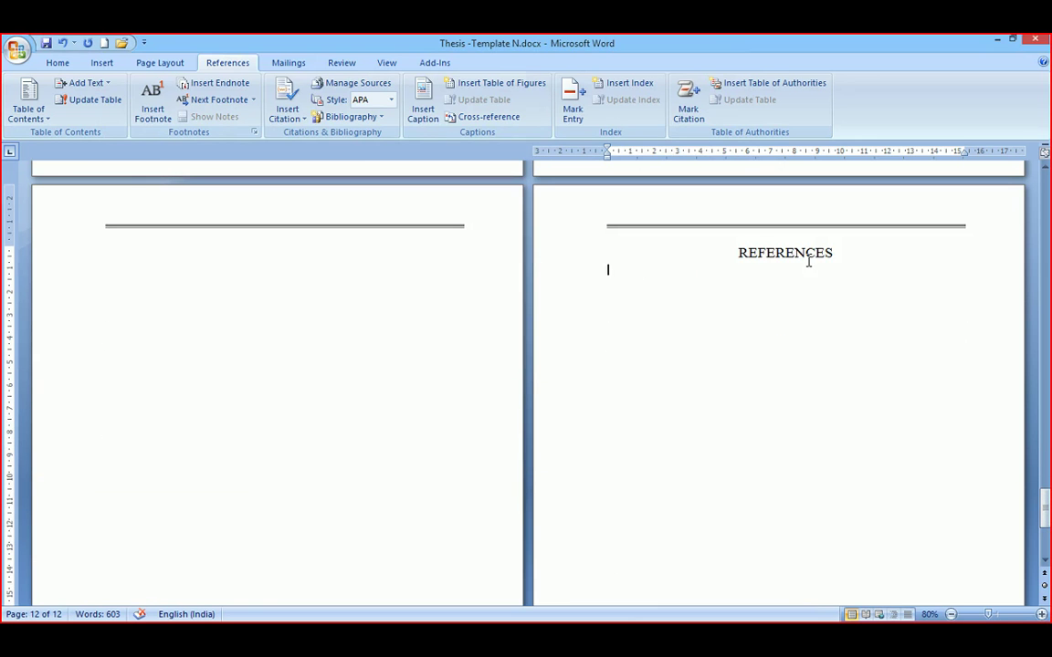
pyautogui.click(609, 274)
pyautogui.click(390, 100)
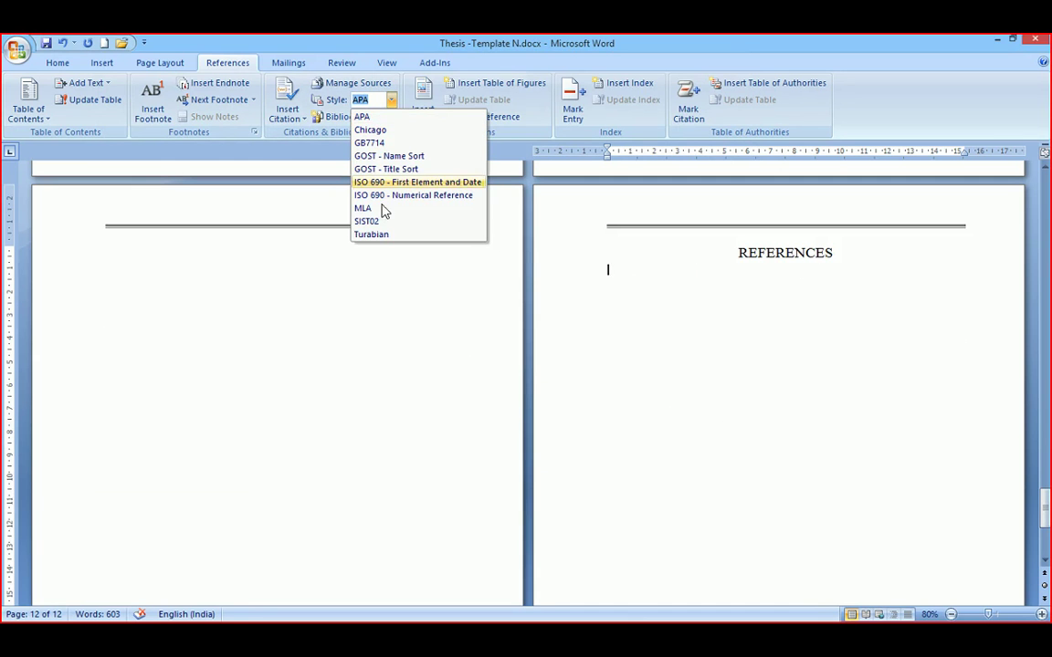
pyautogui.click(380, 119)
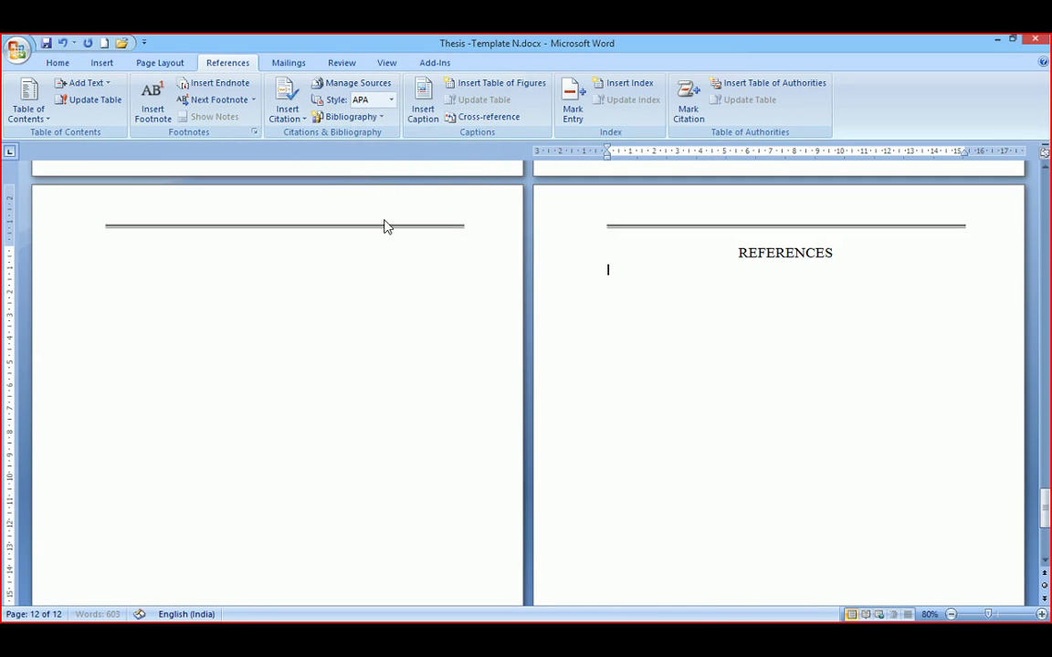
pyautogui.click(365, 122)
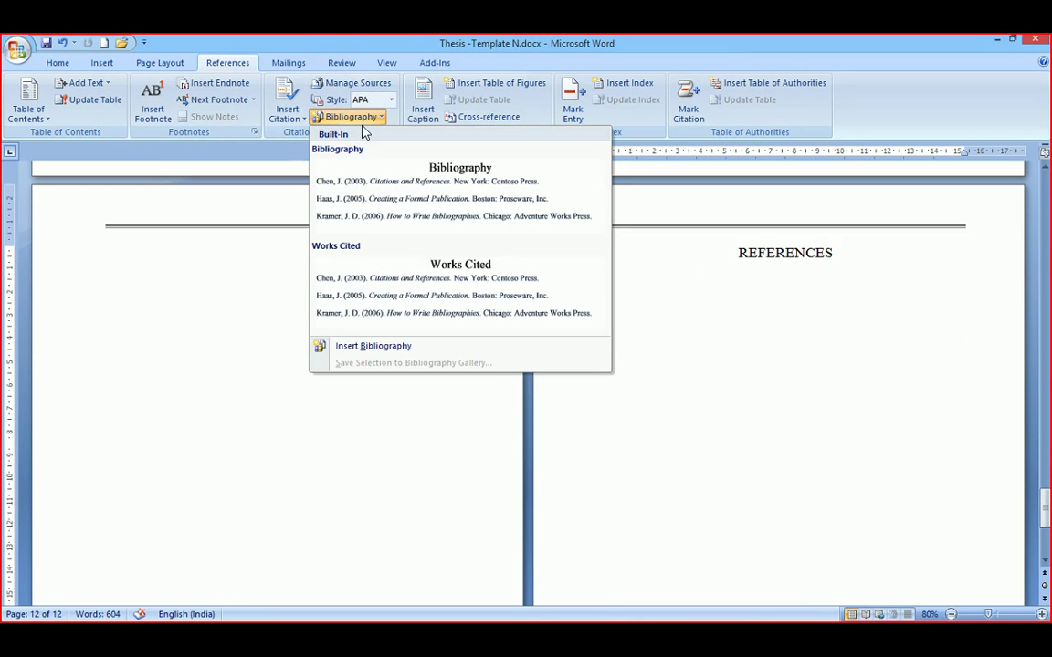
pyautogui.click(388, 348)
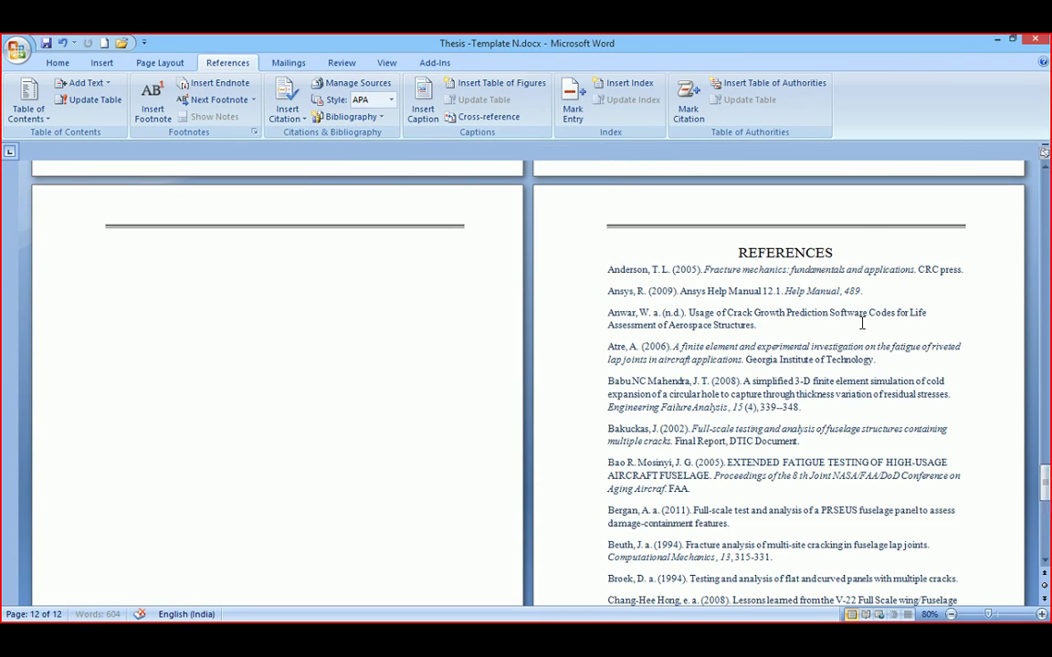
# Step: Check the style of the REFERENCES heading and review the inserted reference list across its pages
pyautogui.moveTo(850, 251); pyautogui.dragTo(741, 253)
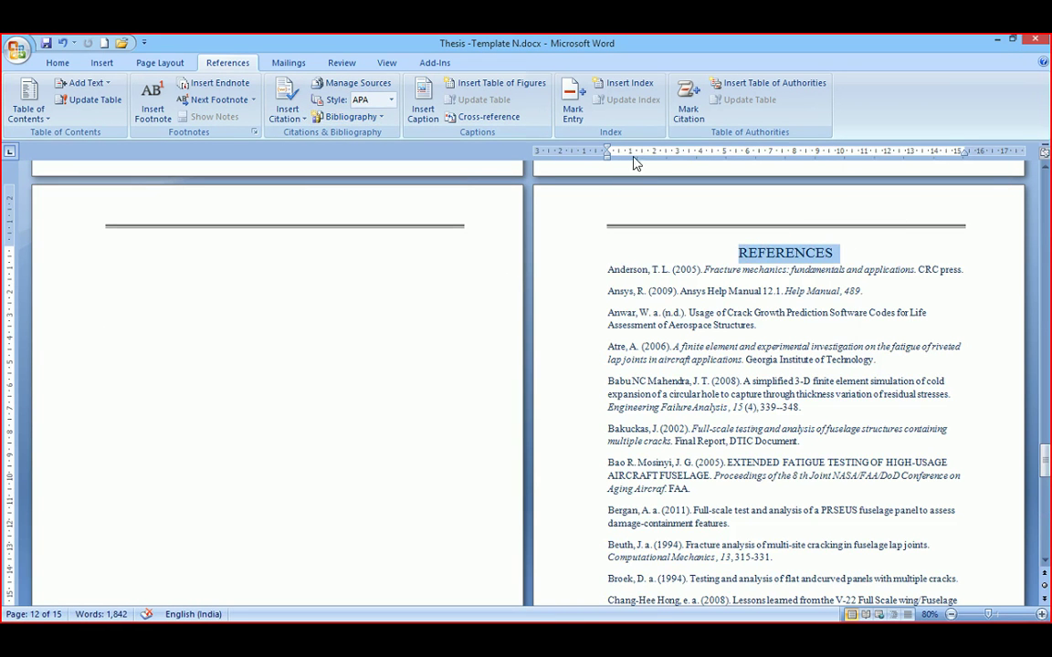
pyautogui.click(660, 257)
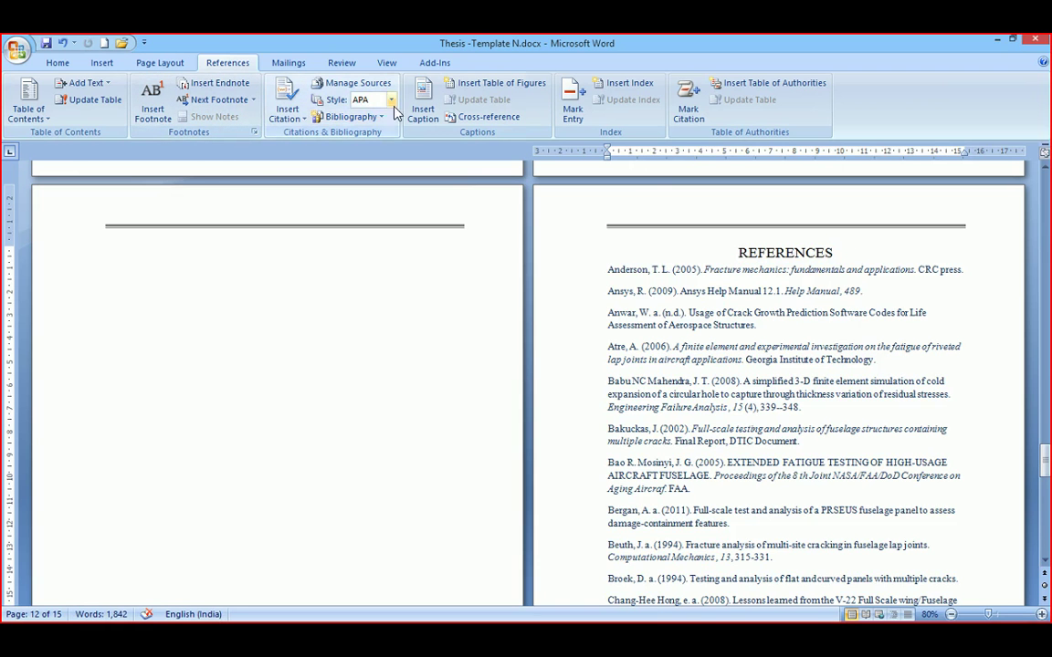
pyautogui.click(57, 62)
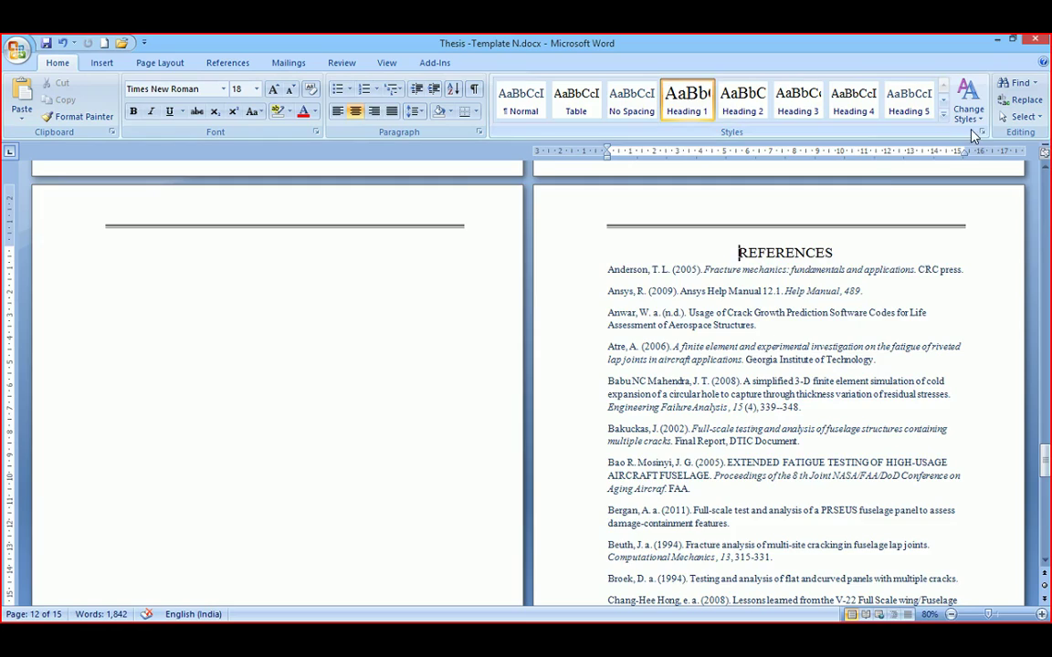
pyautogui.click(858, 298)
pyautogui.scroll(-10, 859, 300)
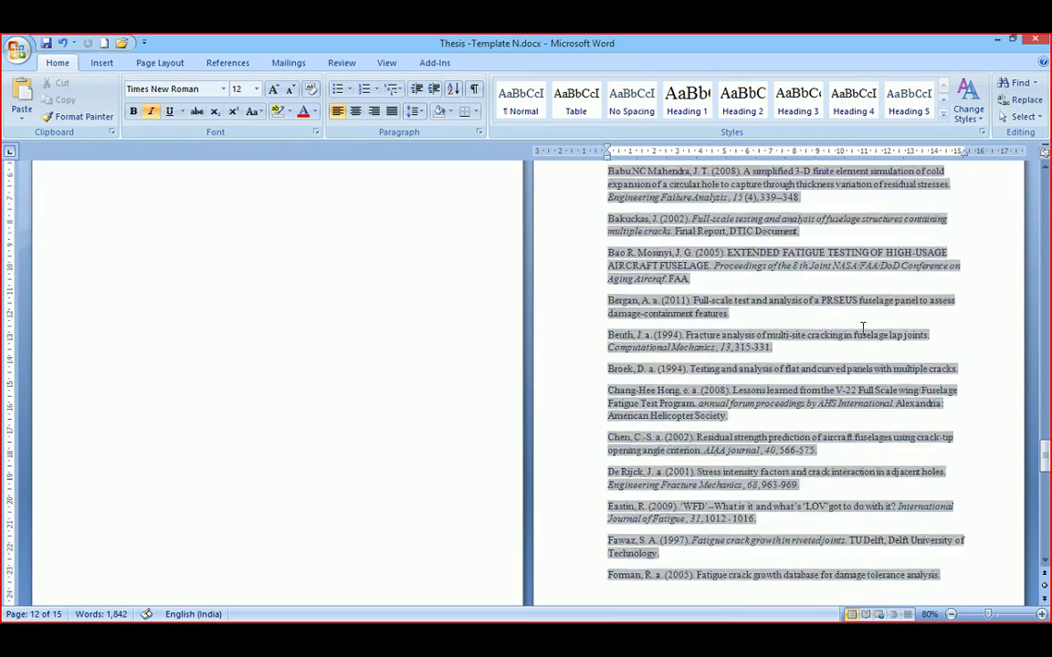
pyautogui.scroll(-12, 782, 358)
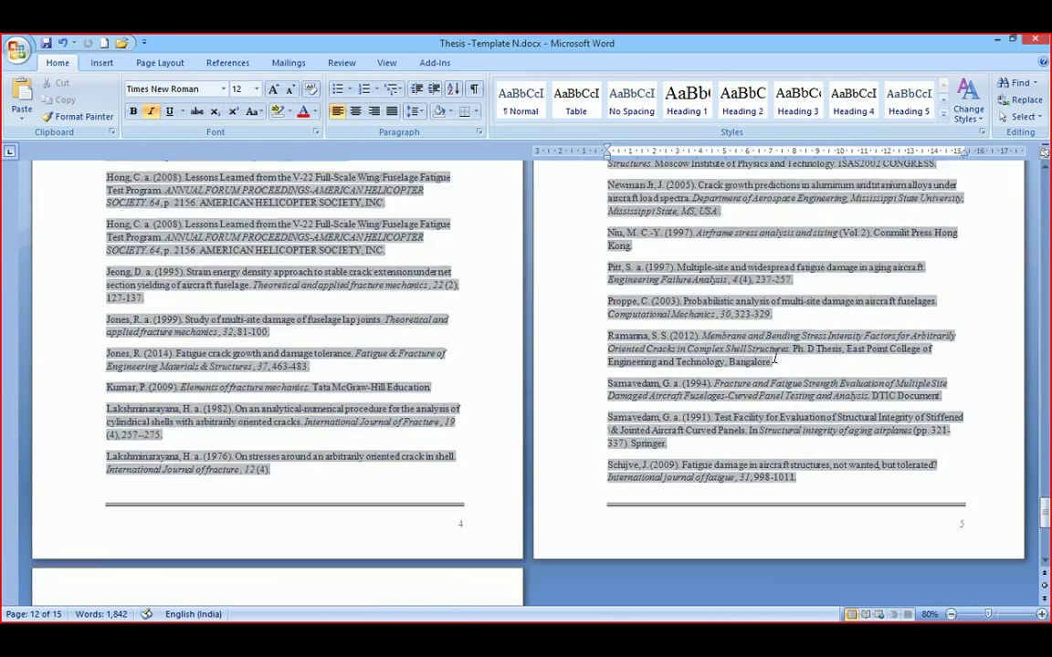
pyautogui.scroll(4, 775, 359)
pyautogui.scroll(15, 774, 359)
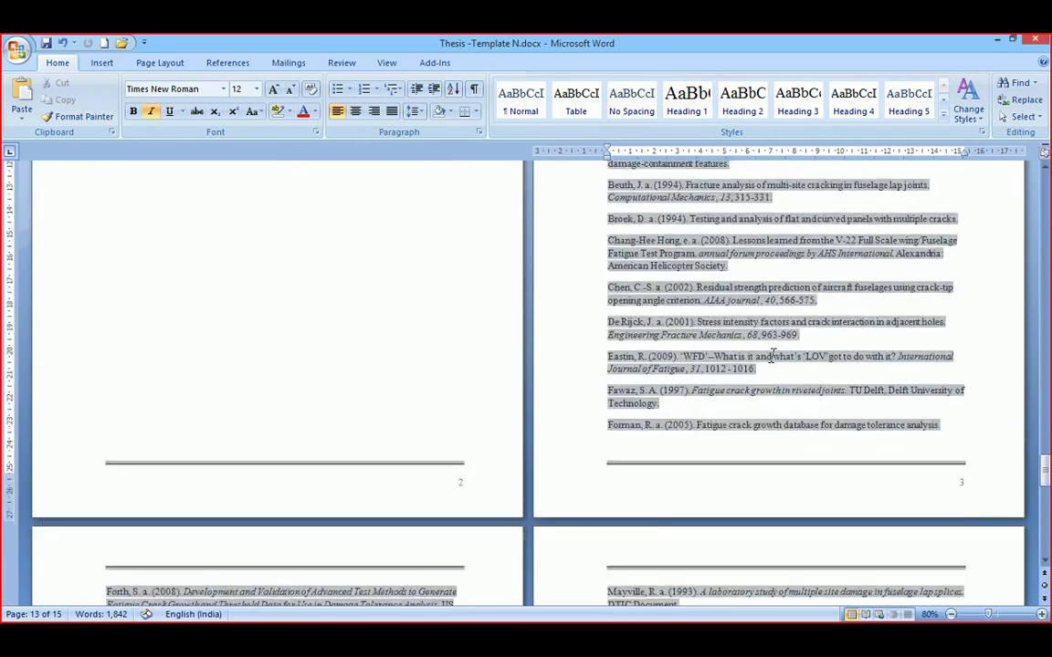
# Step: Insert the Automatic Table 1 table of contents on the empty page following the Acknowledgement
pyautogui.scroll(-10, 759, 343)
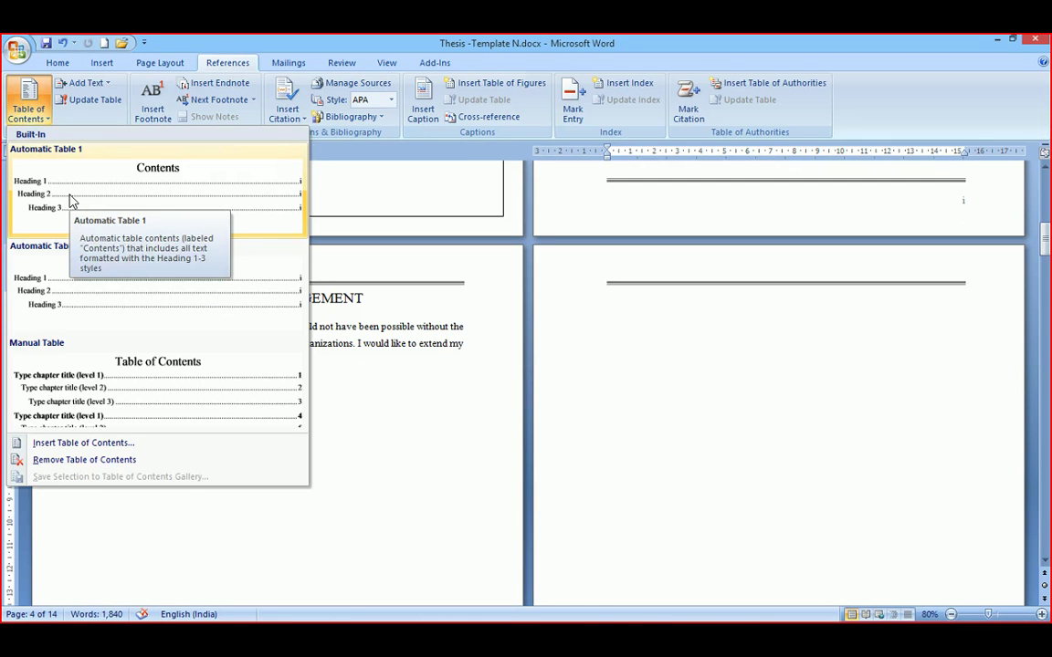
pyautogui.click(71, 201)
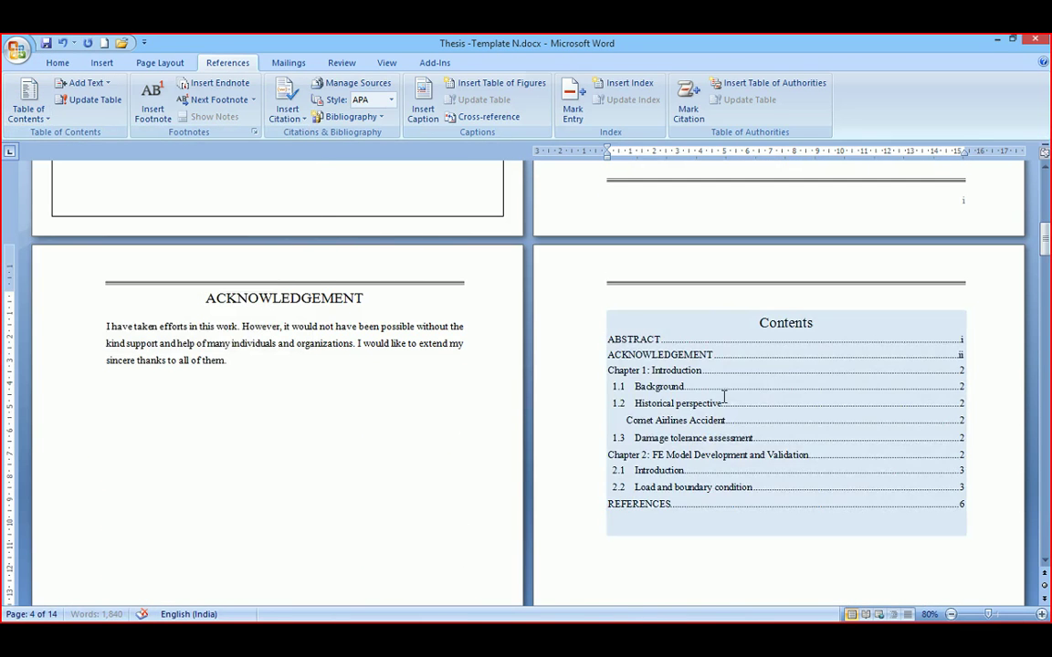
pyautogui.scroll(-2, 724, 396)
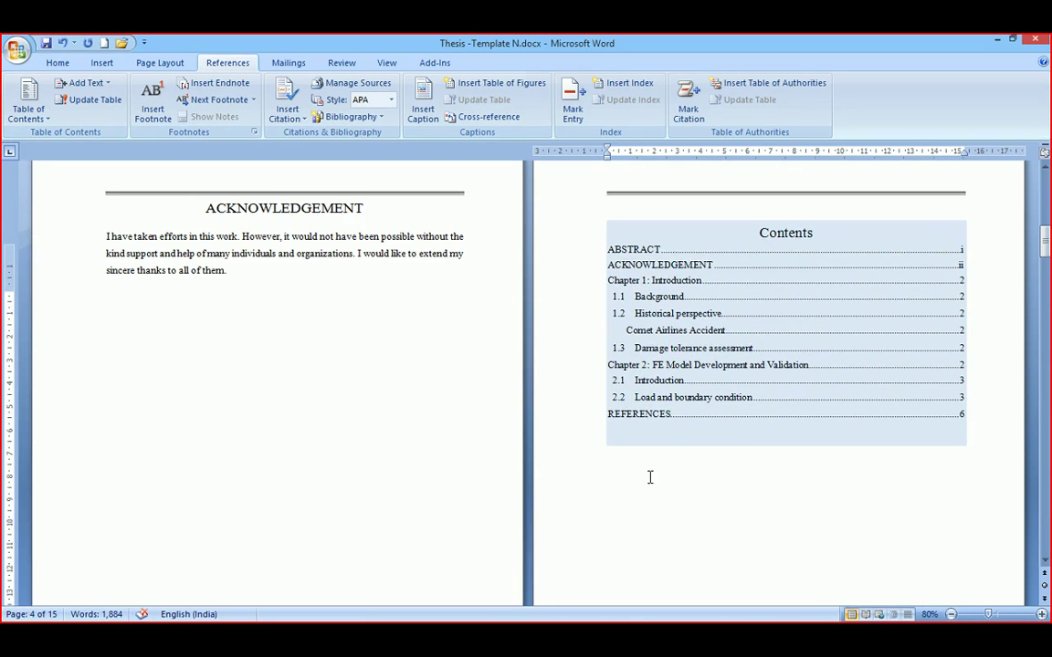
pyautogui.press('Down')
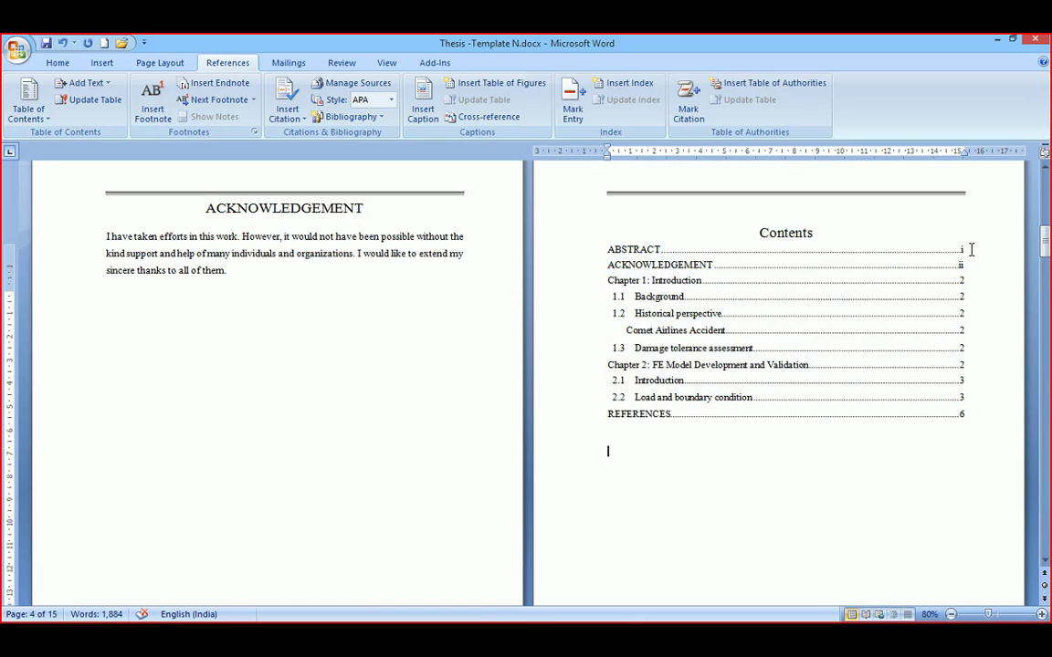
# Step: Examine the front matter and chapter entries with their page numbers in the table of contents
pyautogui.click(687, 267)
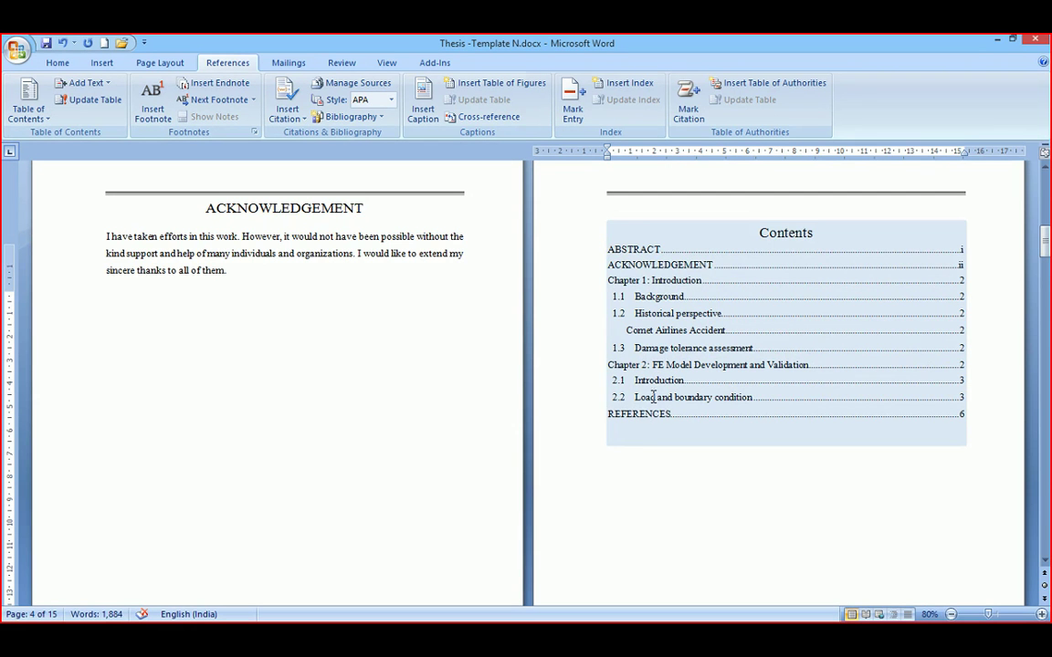
pyautogui.click(921, 474)
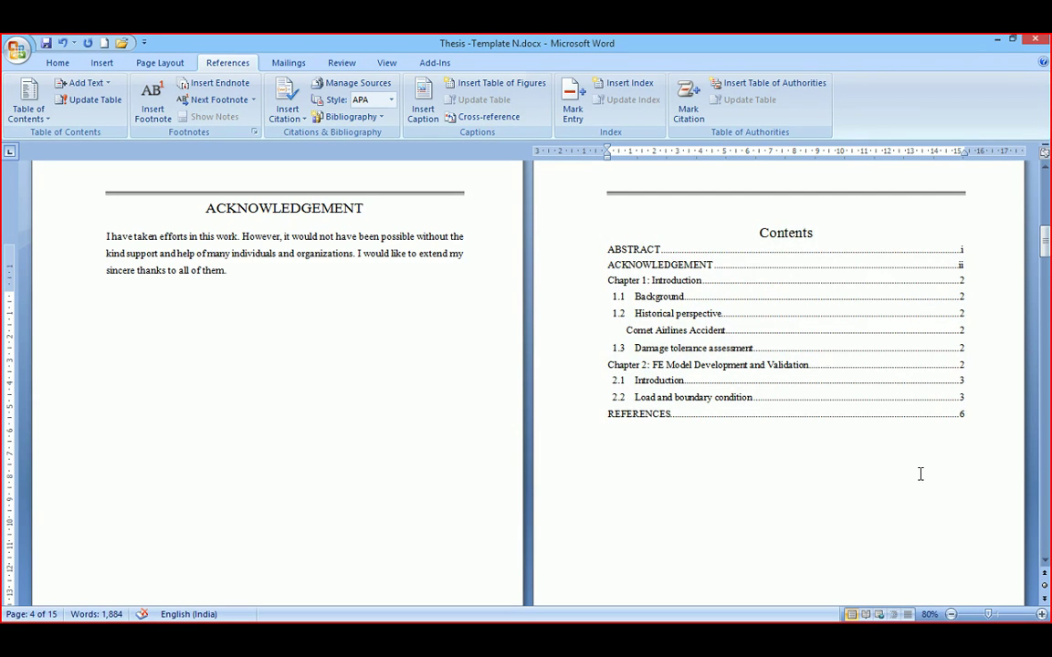
pyautogui.click(682, 287)
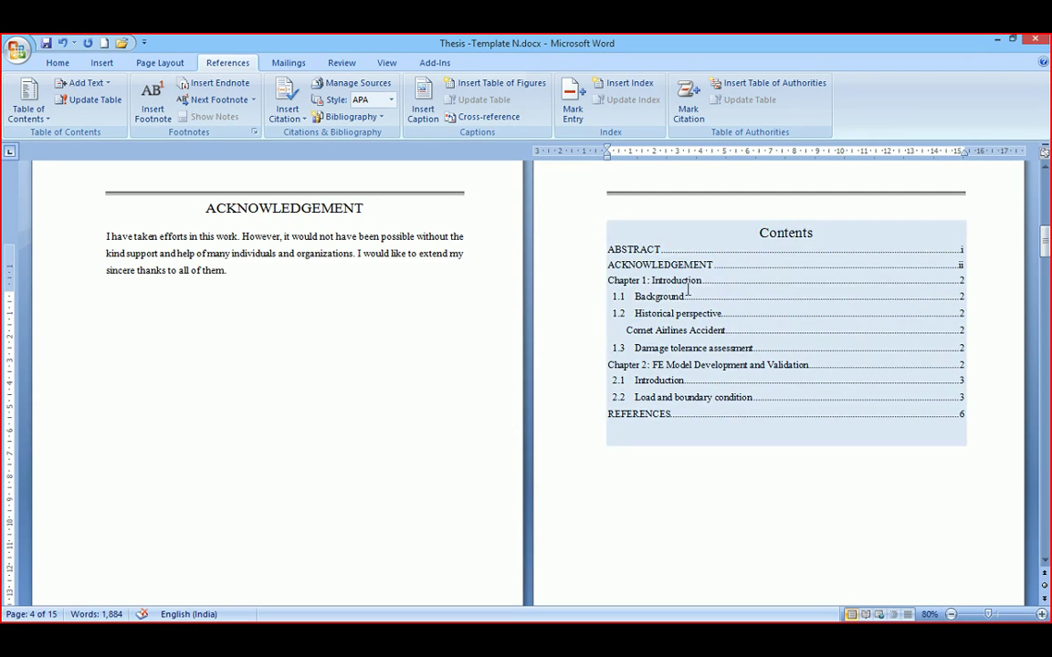
# Step: Compare the page numbers in the table of contents with the actual pages of the front matter and chapters
pyautogui.scroll(-3, 803, 446)
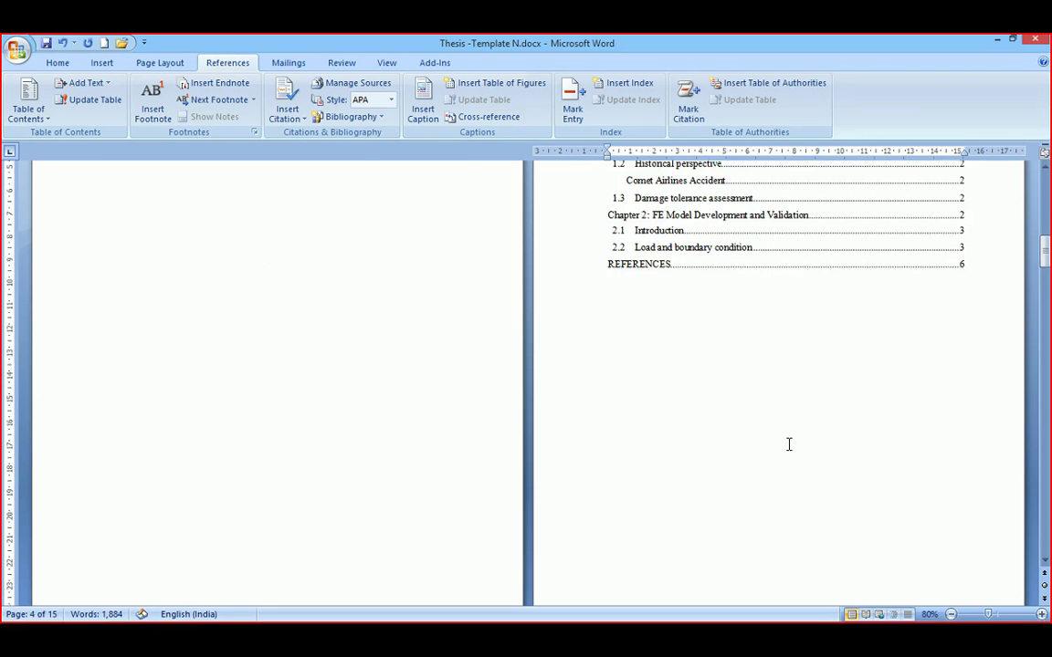
pyautogui.scroll(-15, 788, 445)
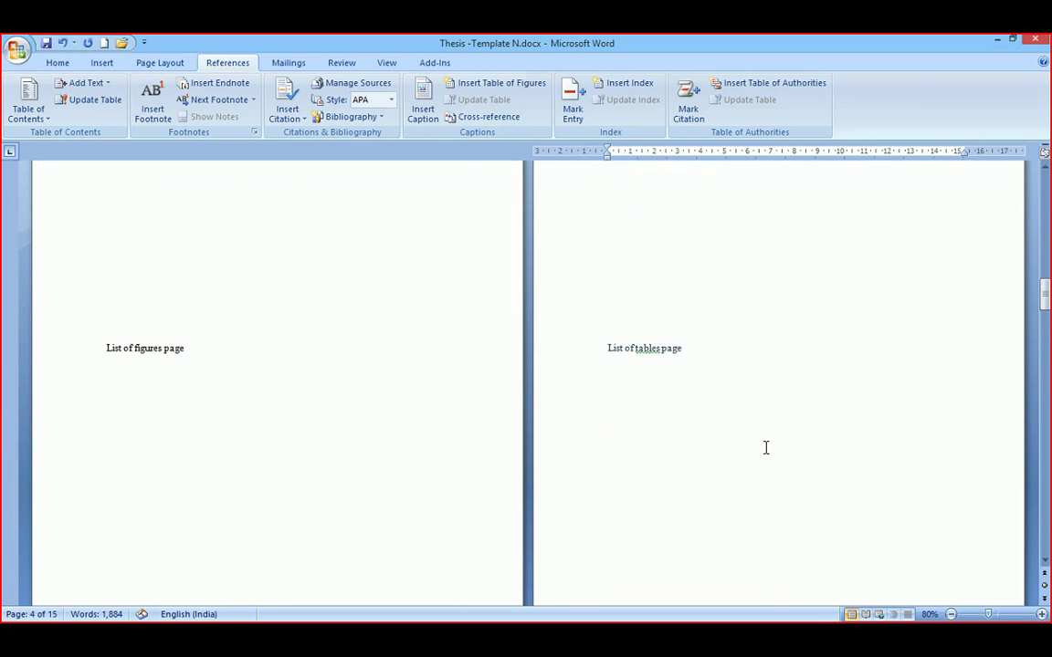
pyautogui.scroll(-13, 765, 444)
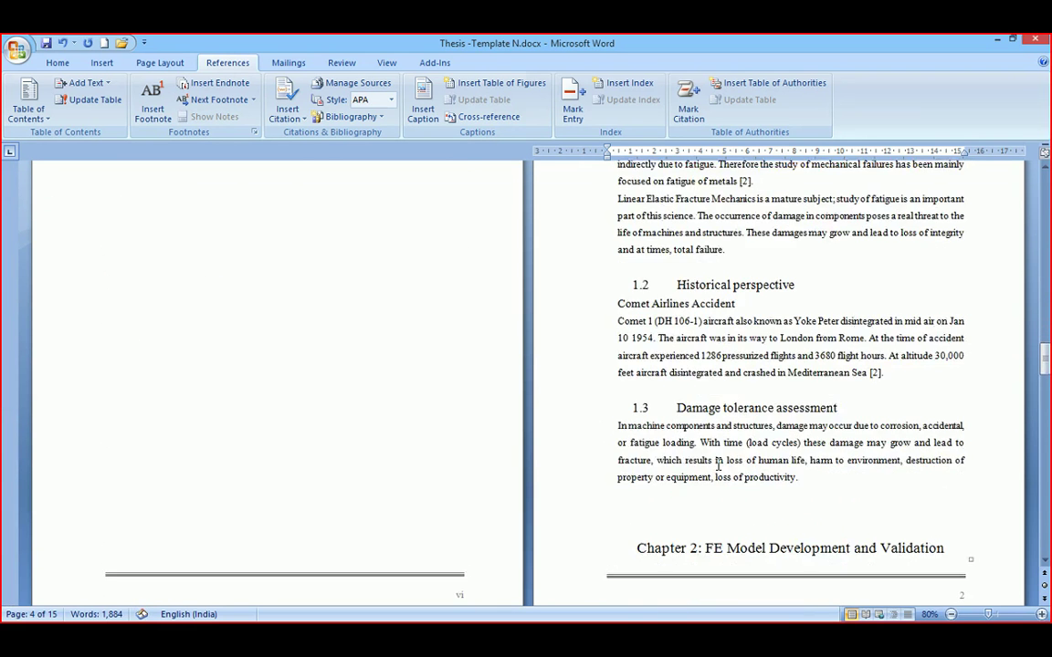
pyautogui.scroll(3, 721, 466)
pyautogui.moveTo(1046, 358); pyautogui.dragTo(1046, 187)
pyautogui.scroll(-11, 784, 395)
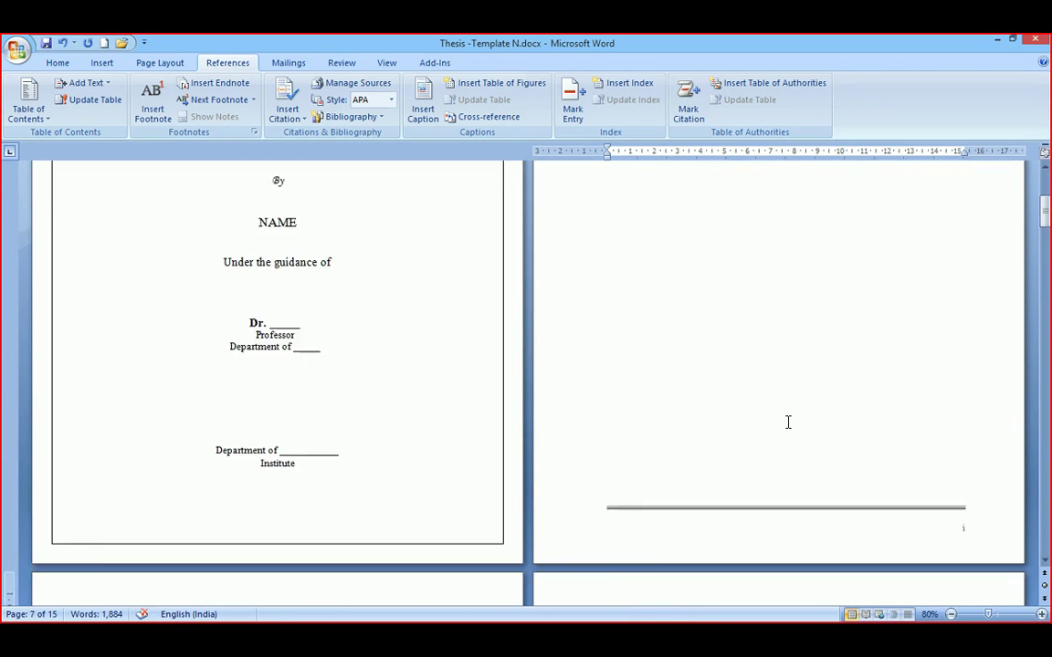
pyautogui.scroll(-4, 780, 449)
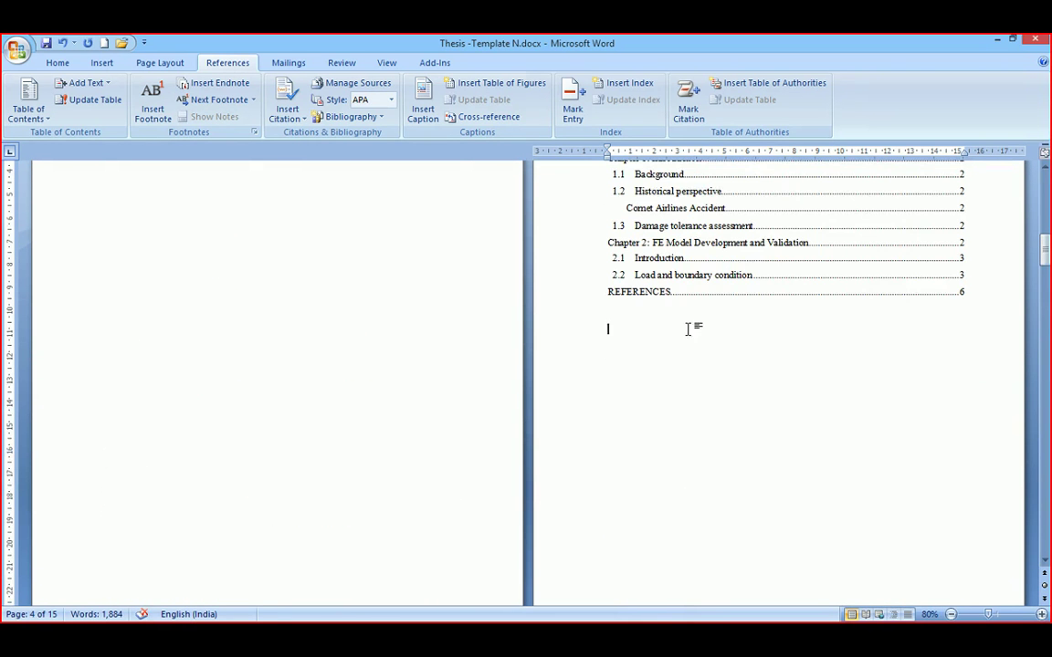
pyautogui.scroll(2, 665, 416)
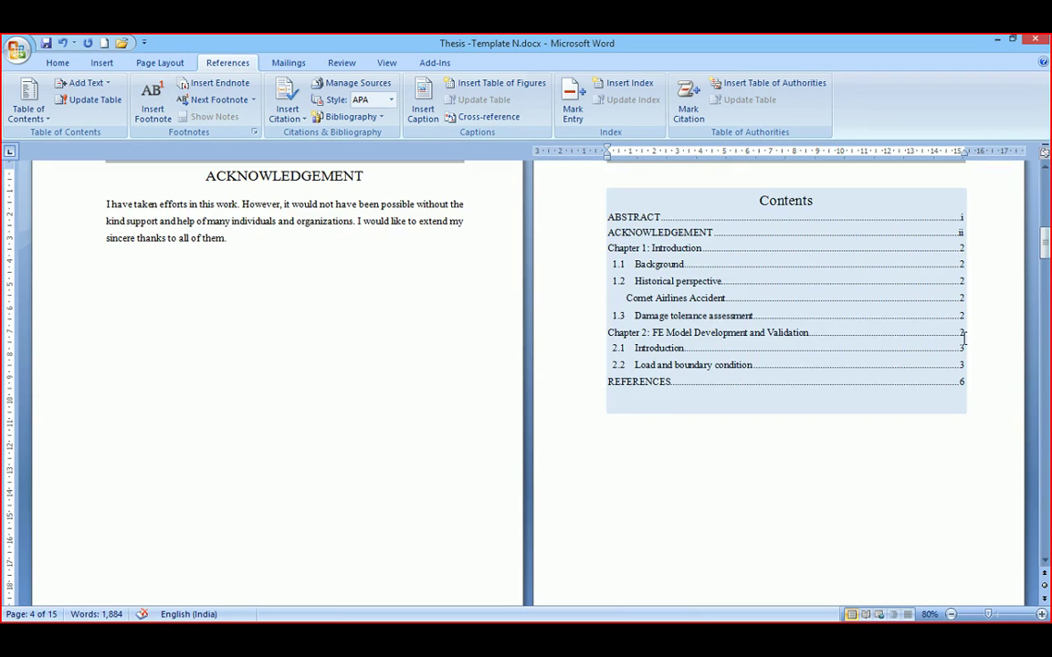
# Step: Push the heading "Chapter 2: FE Model Development and Validation" onto the next page by adding a blank line before it
pyautogui.scroll(-18, 642, 537)
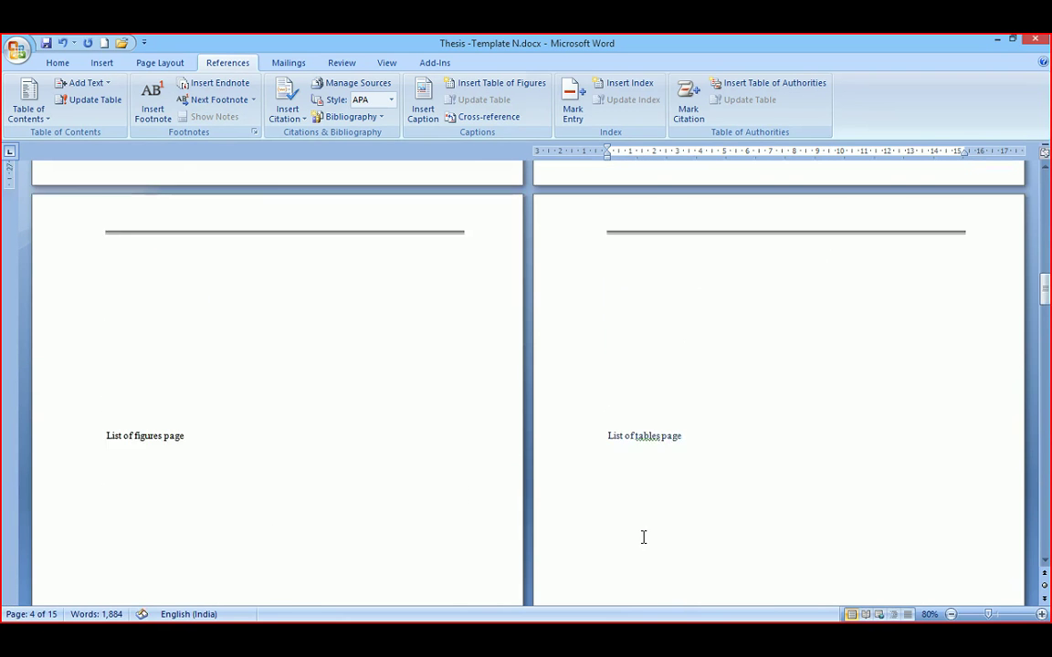
pyautogui.scroll(-12, 643, 541)
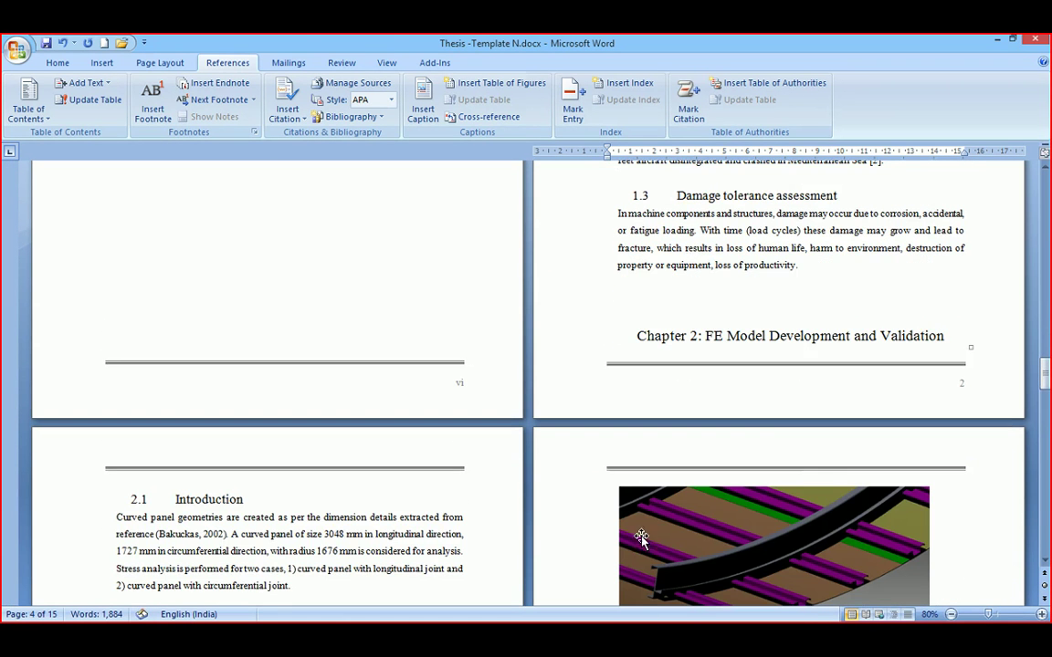
pyautogui.click(711, 318)
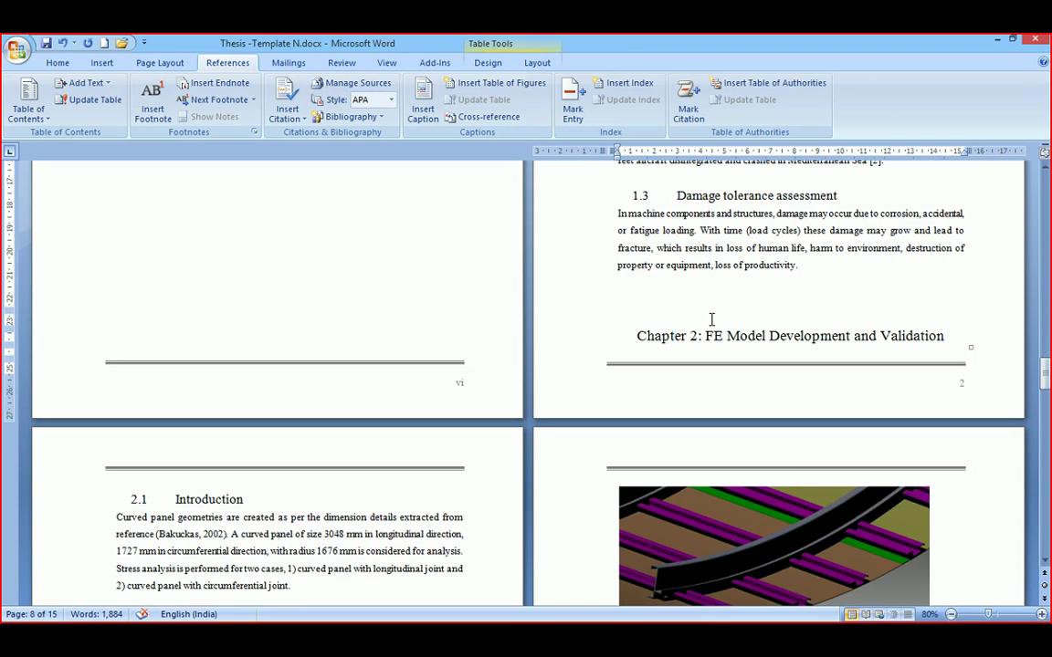
pyautogui.press('Return')
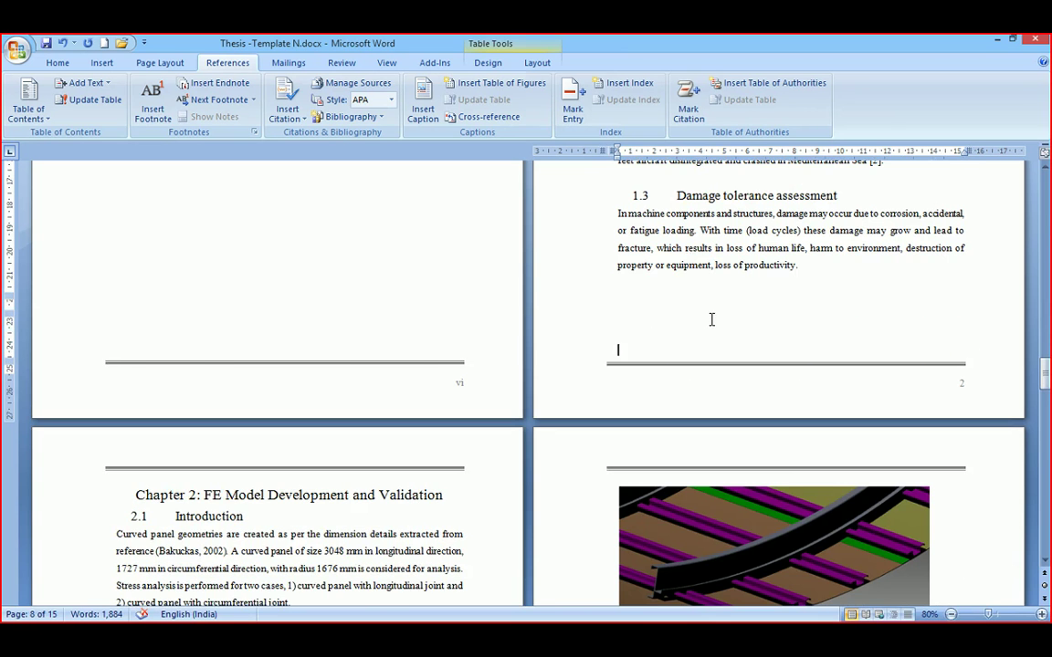
# Step: Check the page number under Chapter 2 and update the entire table of contents
pyautogui.scroll(-15, 711, 319)
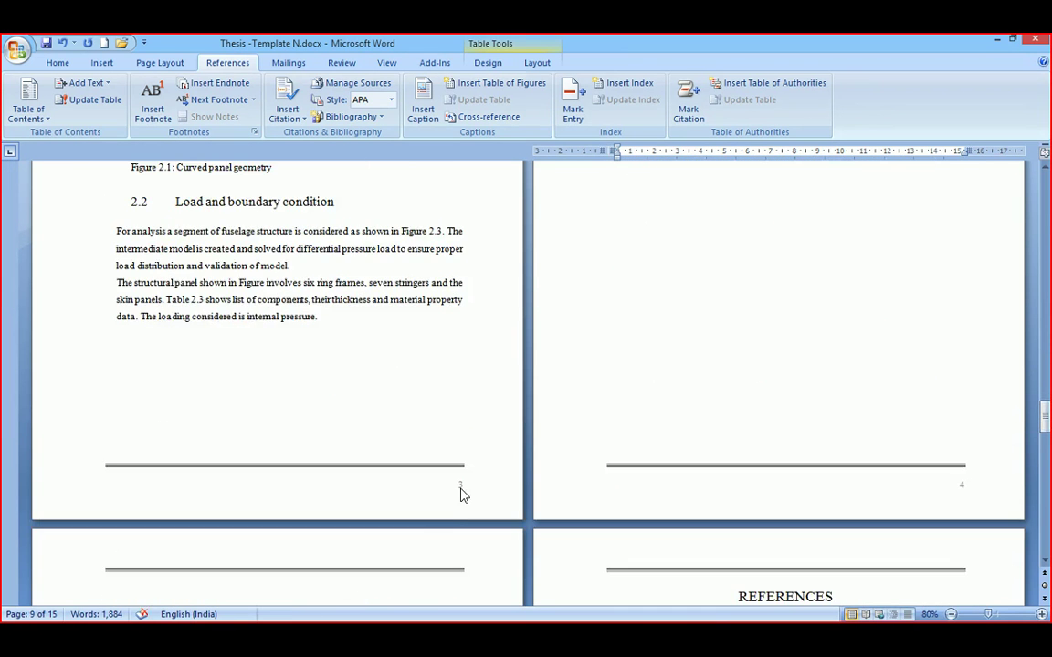
pyautogui.scroll(15, 463, 494)
pyautogui.moveTo(1046, 375); pyautogui.dragTo(1045, 215)
pyautogui.scroll(-9, 731, 427)
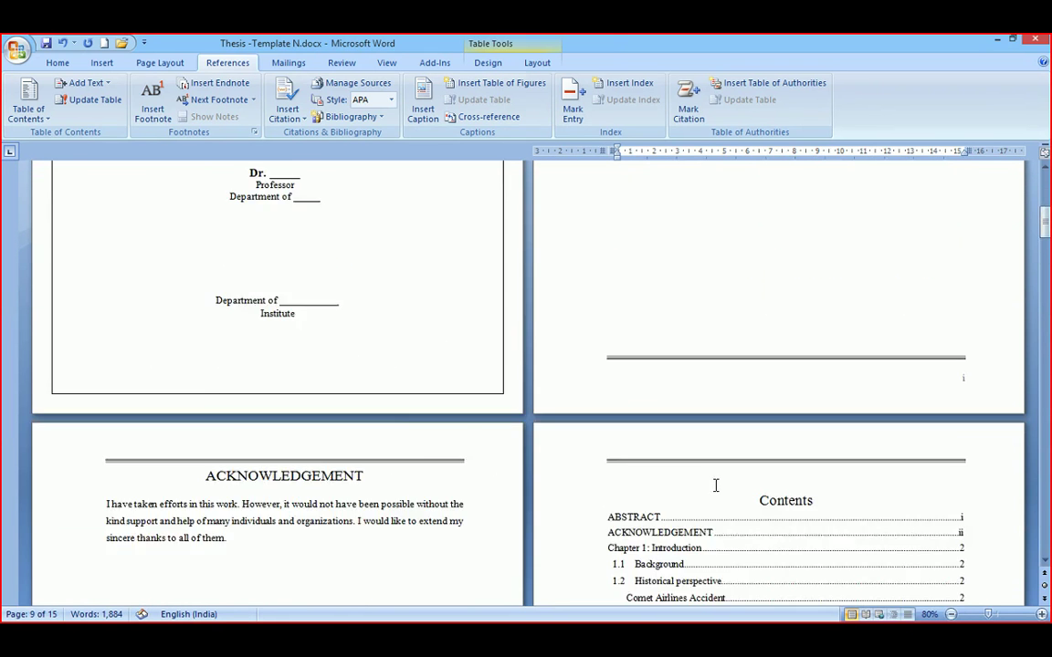
pyautogui.scroll(-3, 716, 485)
pyautogui.click(649, 353)
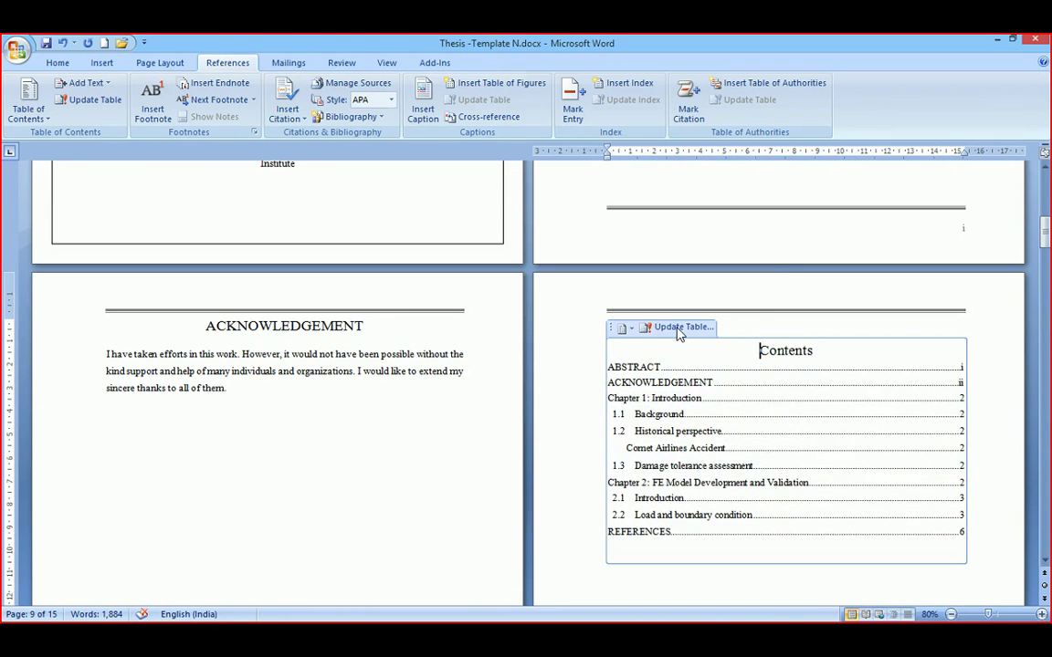
pyautogui.click(678, 328)
pyautogui.click(585, 282)
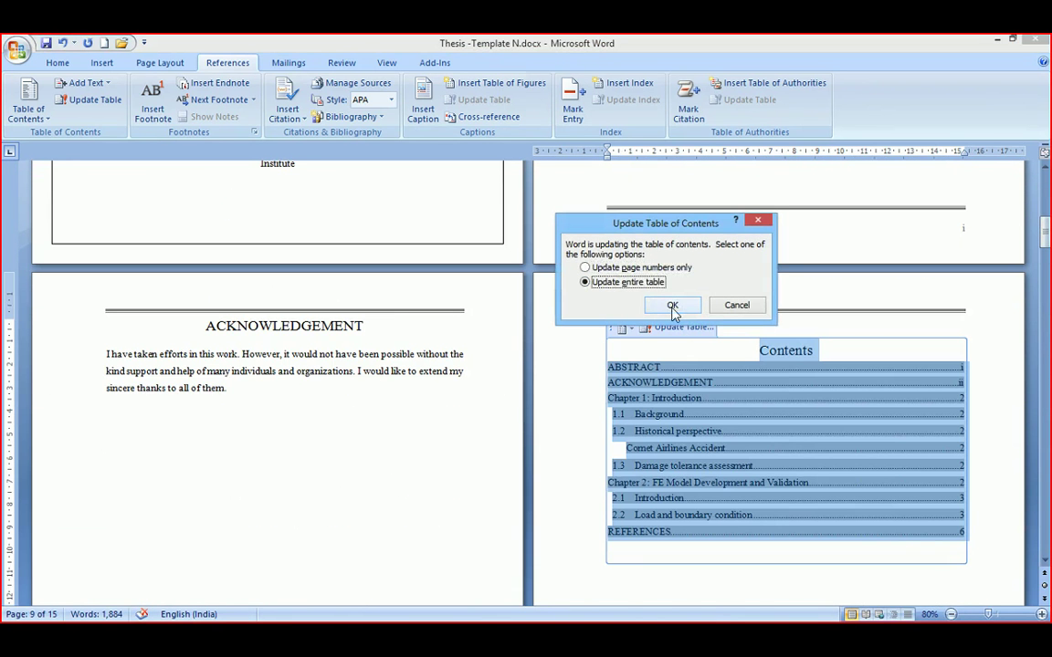
pyautogui.click(673, 307)
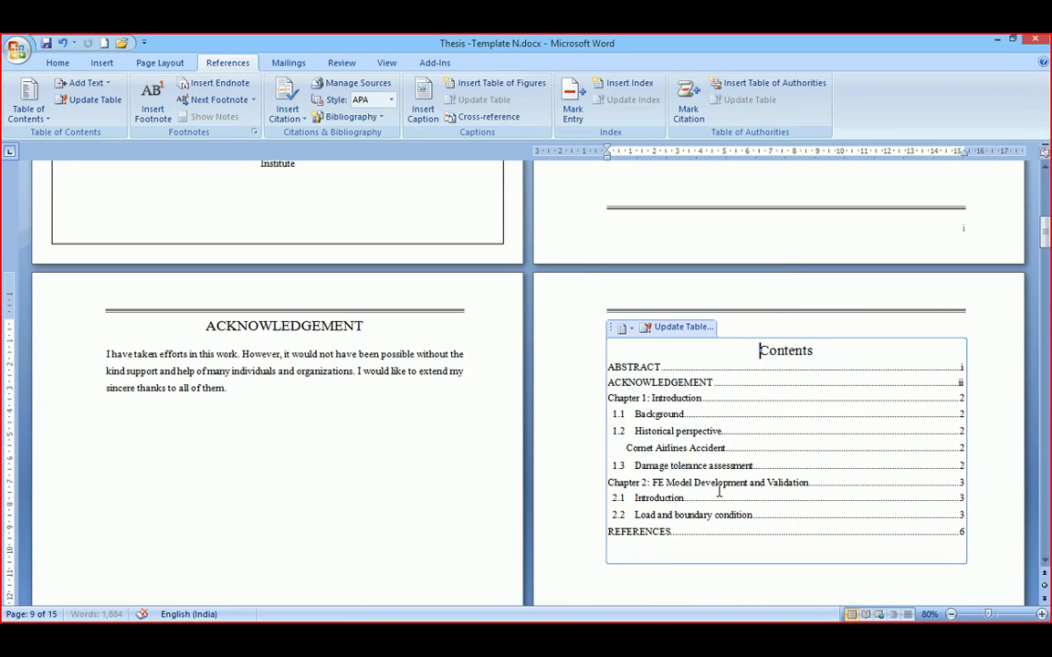
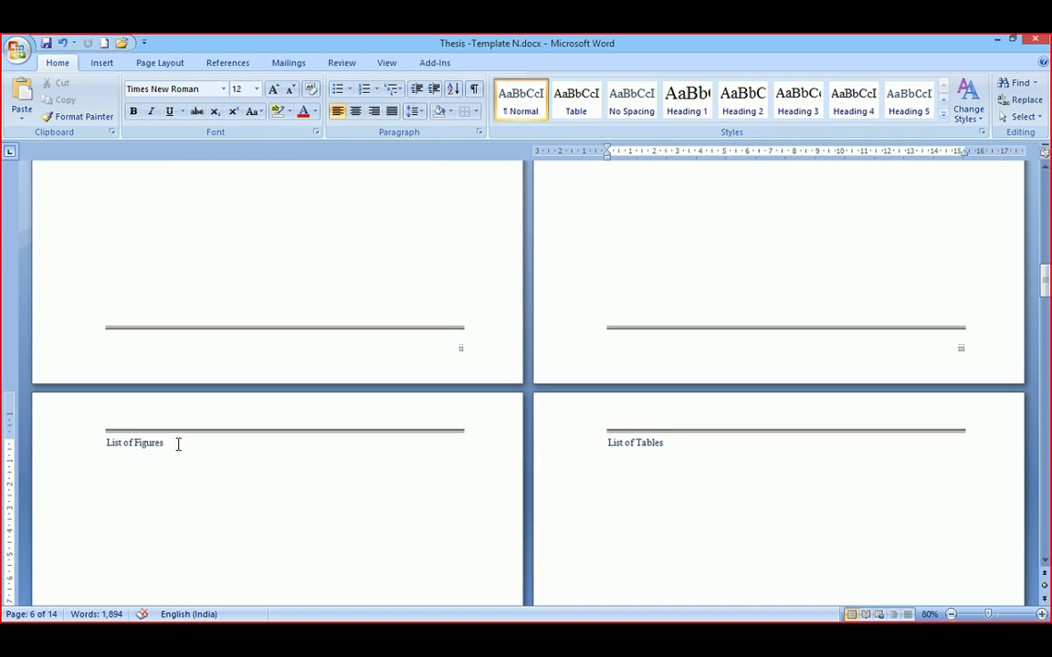
# Step: Apply the Heading 1 style to the List of Figures and List of Tables titles and add a new line below List of Figures
pyautogui.click(176, 442)
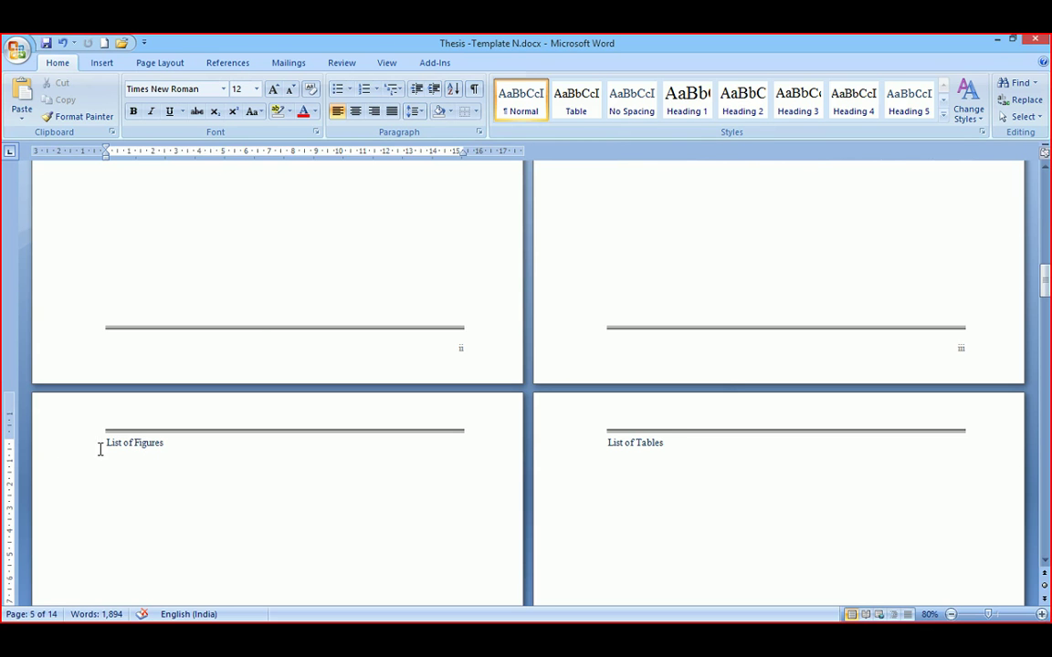
pyautogui.tripleClick(172, 445)
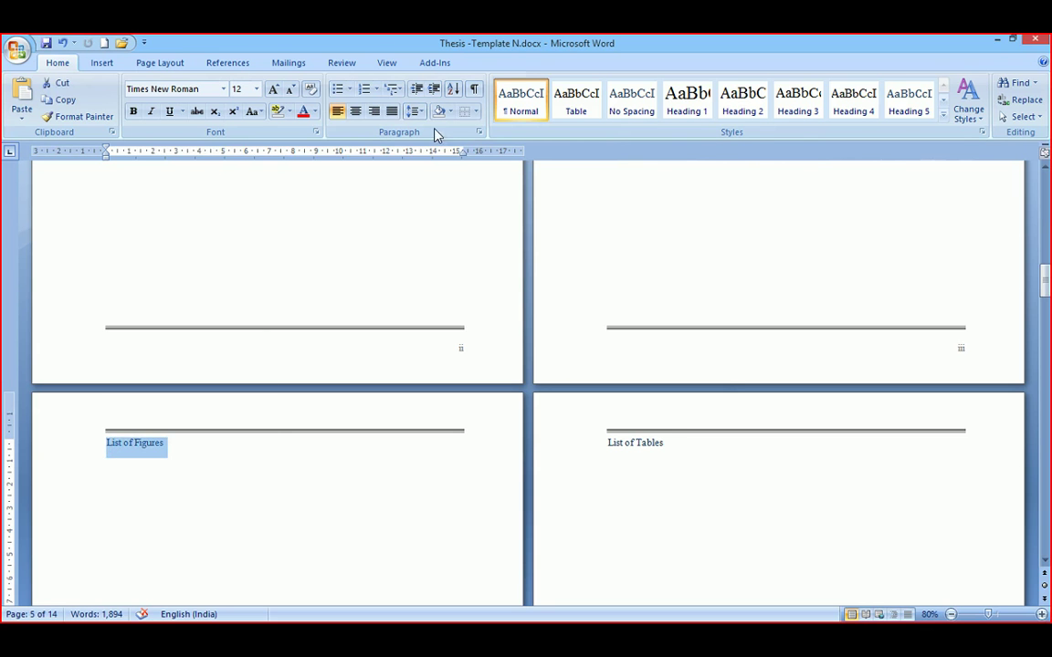
pyautogui.click(692, 109)
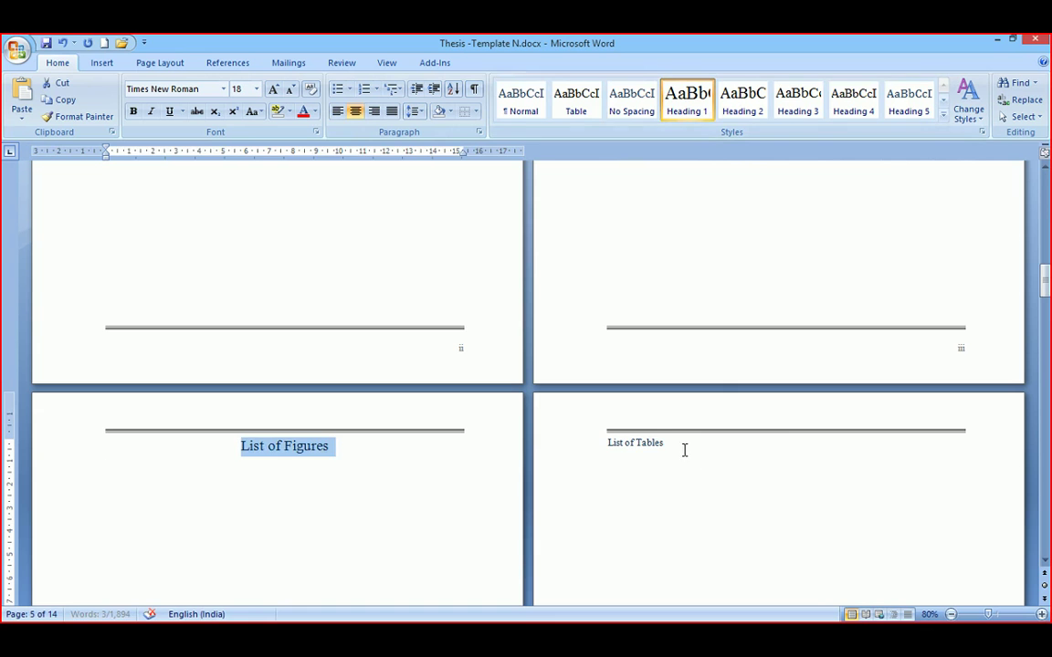
pyautogui.moveTo(683, 448); pyautogui.dragTo(612, 450)
pyautogui.click(687, 107)
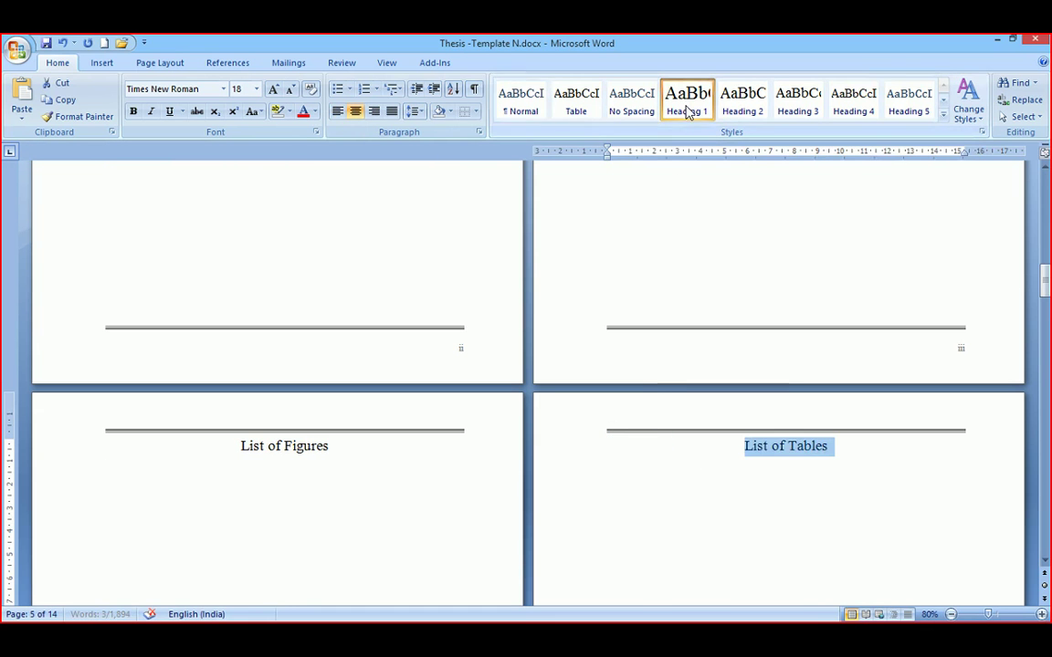
pyautogui.click(374, 457)
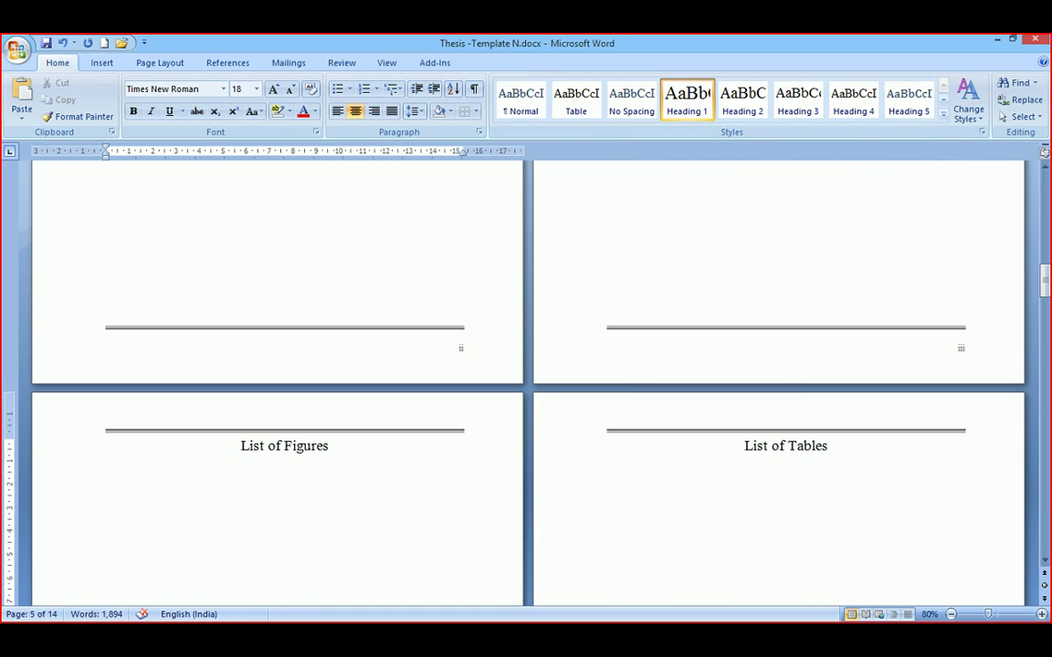
pyautogui.press('Return')
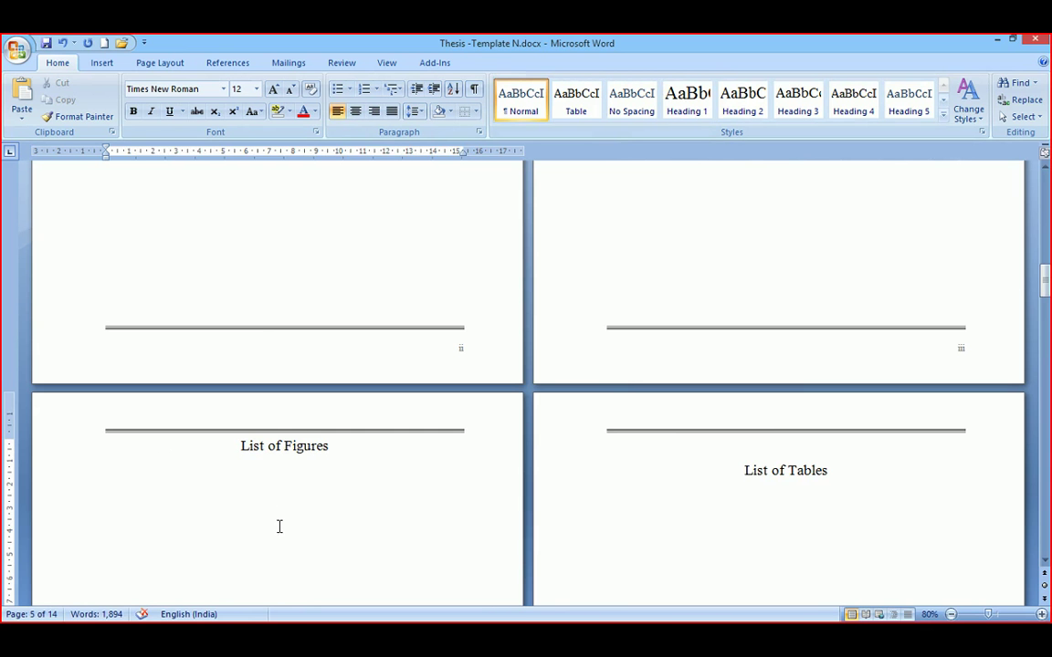
# Step: Find the Figure 2.1 caption under the curved panel image in Chapter 2 and examine its text and format
pyautogui.scroll(-15, 361, 473)
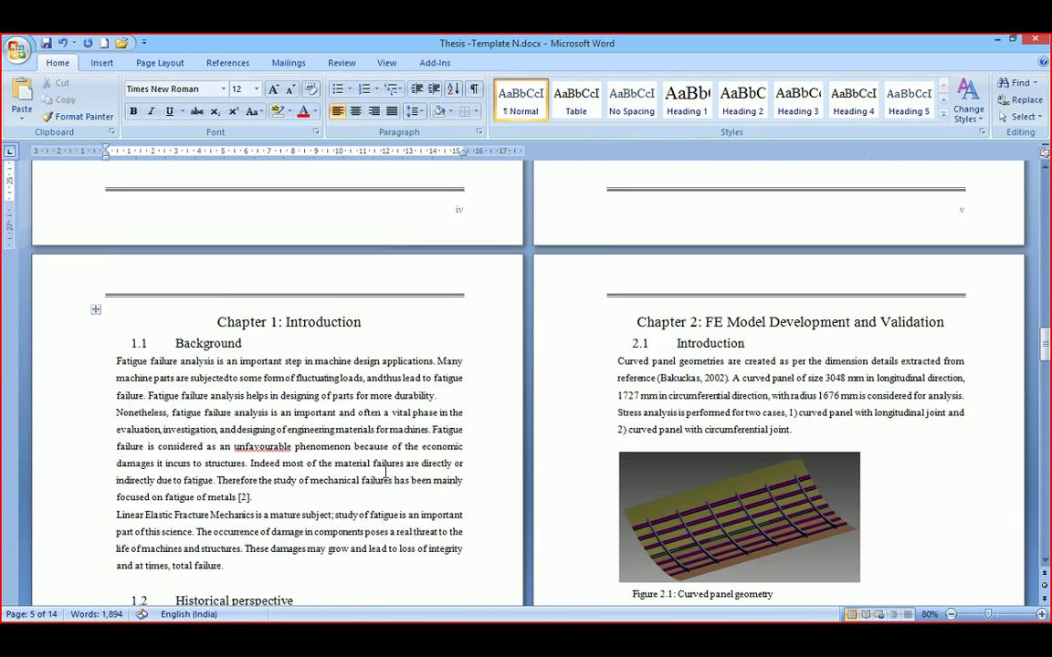
pyautogui.scroll(-3, 387, 472)
pyautogui.scroll(-2, 600, 507)
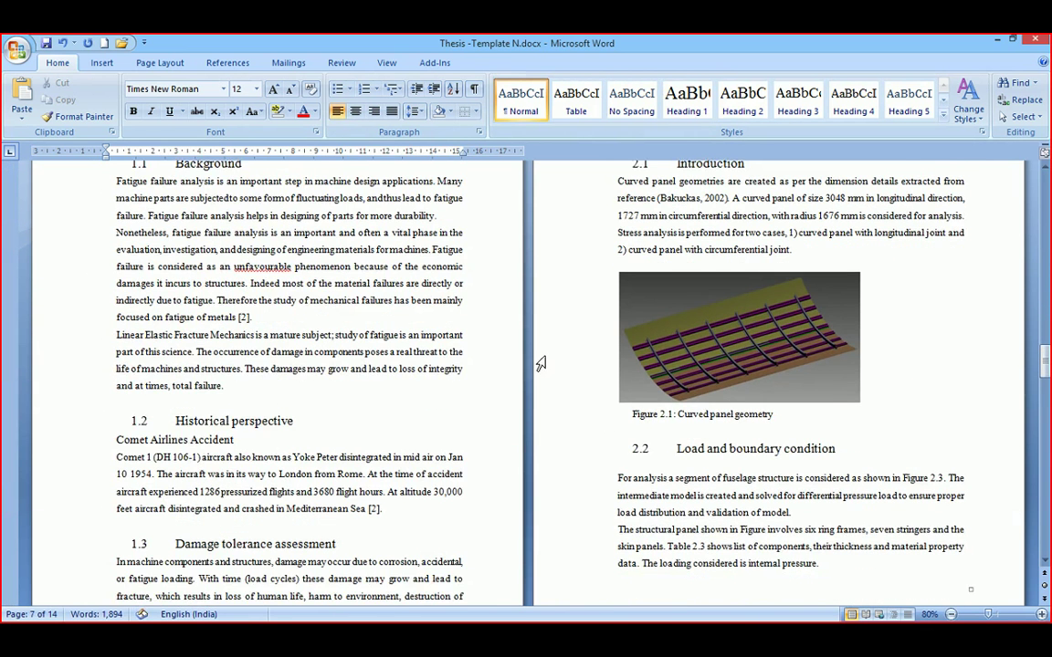
pyautogui.click(502, 378)
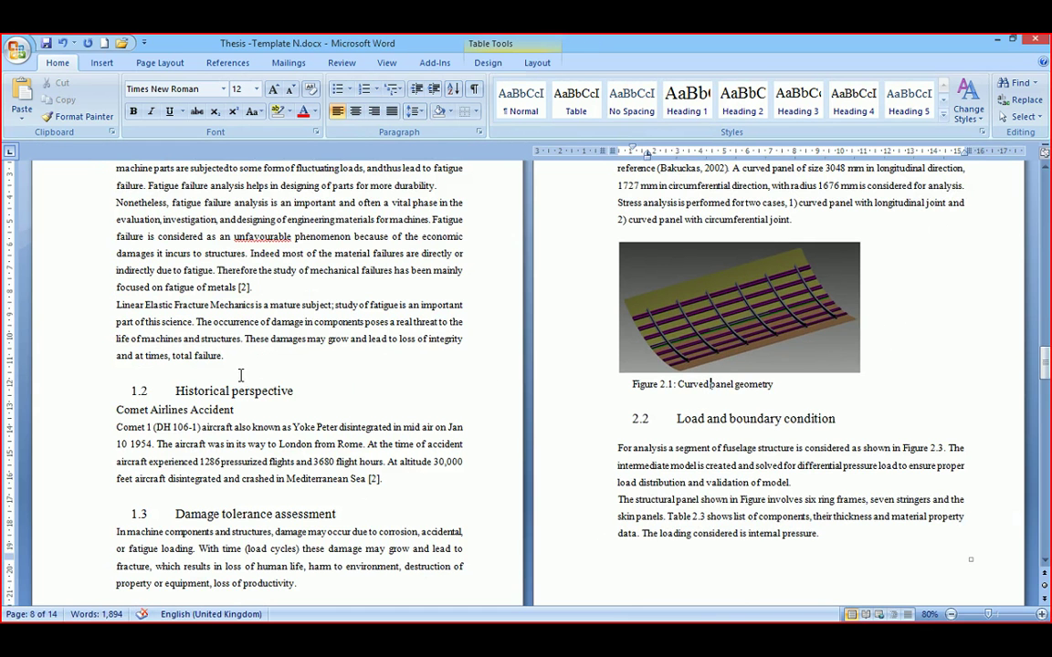
pyautogui.scroll(-2, 815, 444)
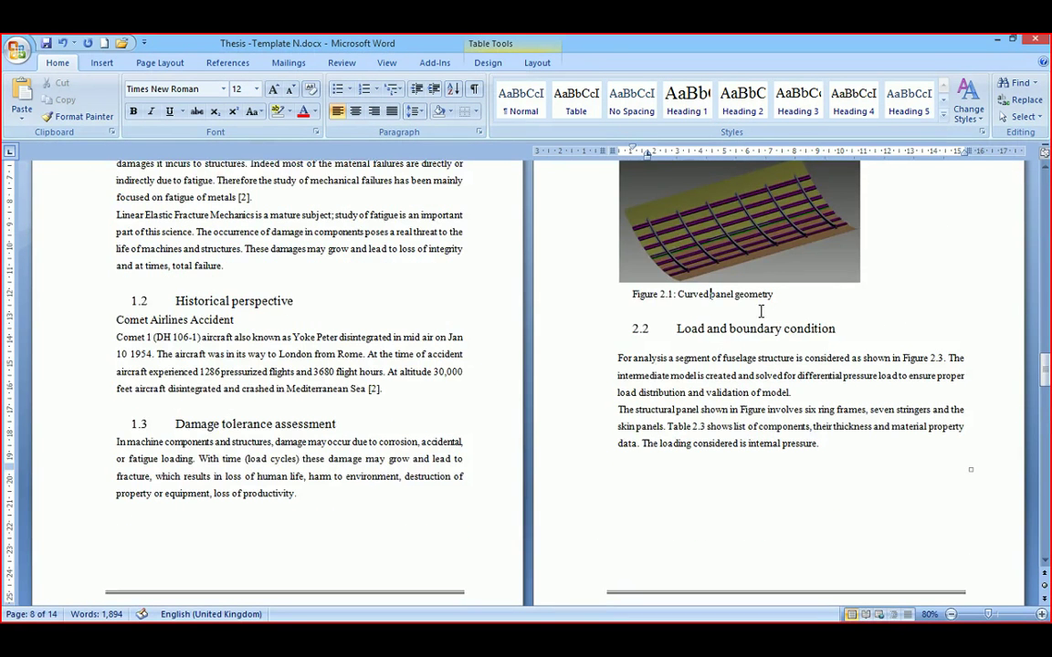
pyautogui.scroll(-2, 949, 575)
pyautogui.scroll(3, 647, 402)
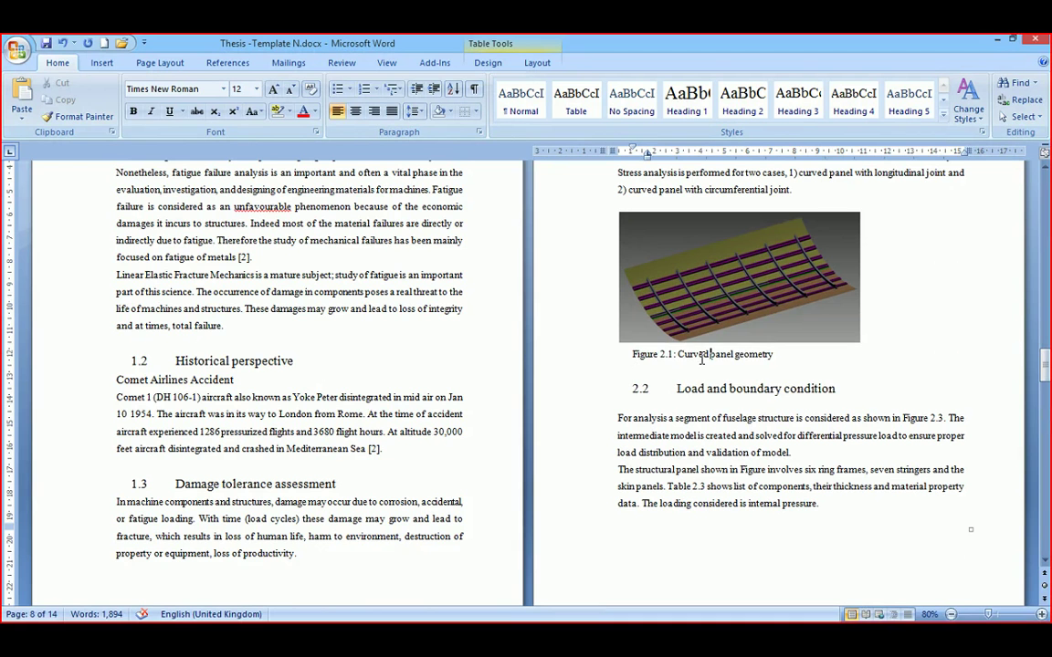
pyautogui.moveTo(778, 356); pyautogui.dragTo(631, 355)
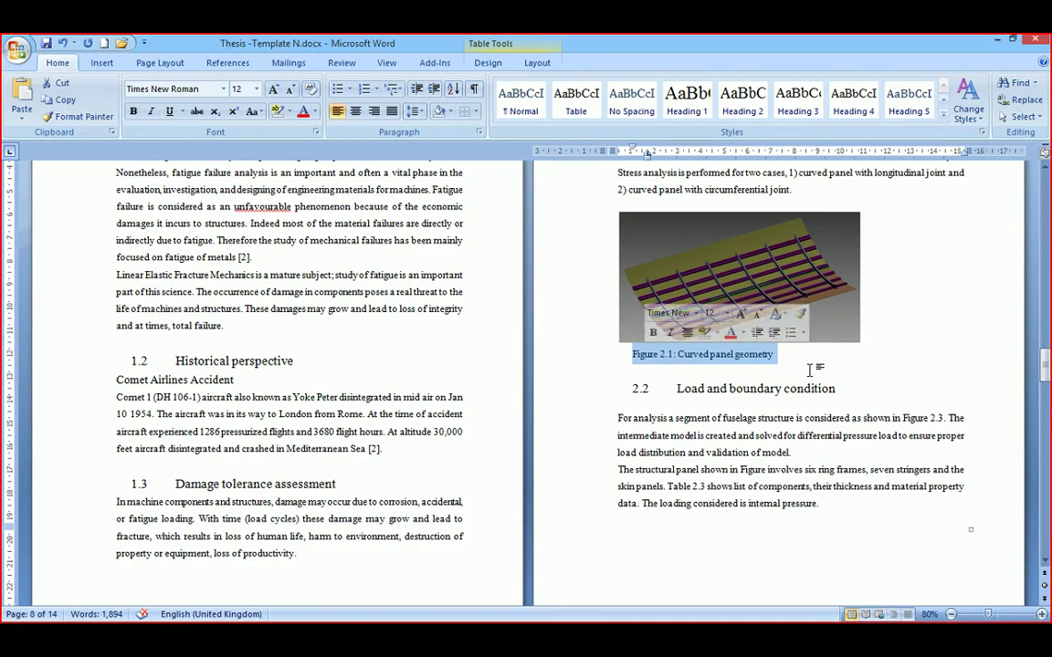
pyautogui.click(703, 333)
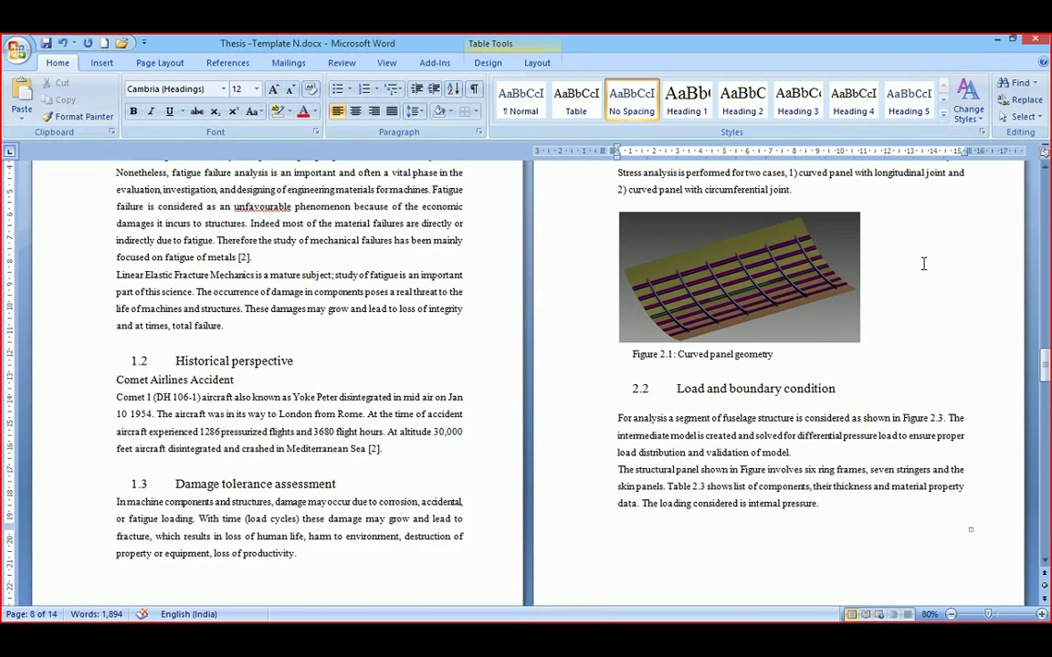
# Step: Show the Styles pane clear of the figure and check which style the Figure 2.1 caption uses
pyautogui.click(982, 132)
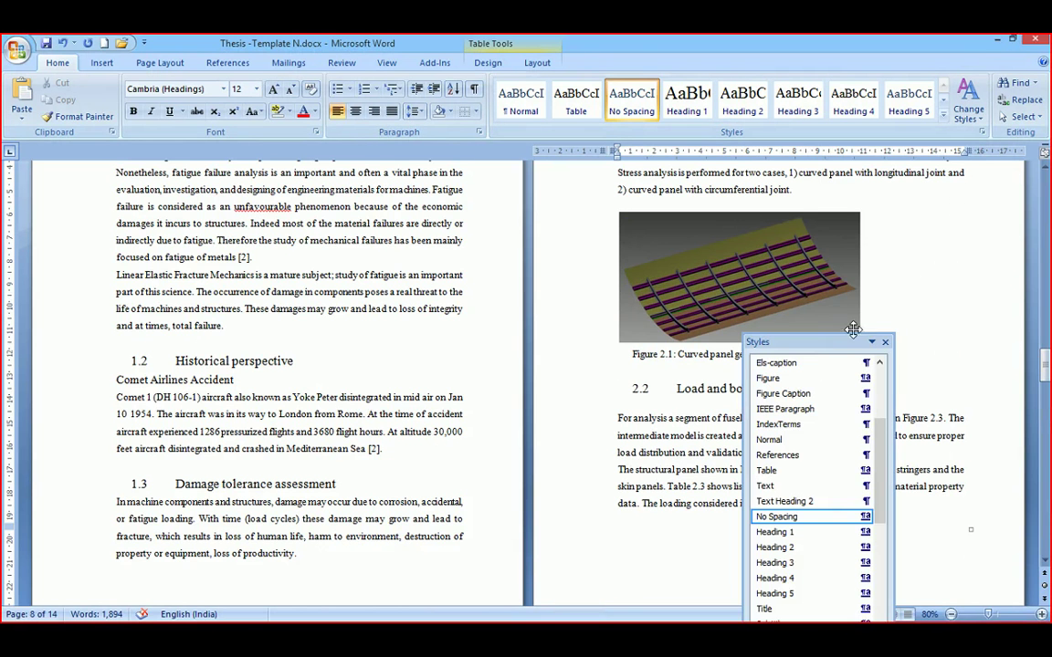
pyautogui.moveTo(852, 329); pyautogui.dragTo(989, 194)
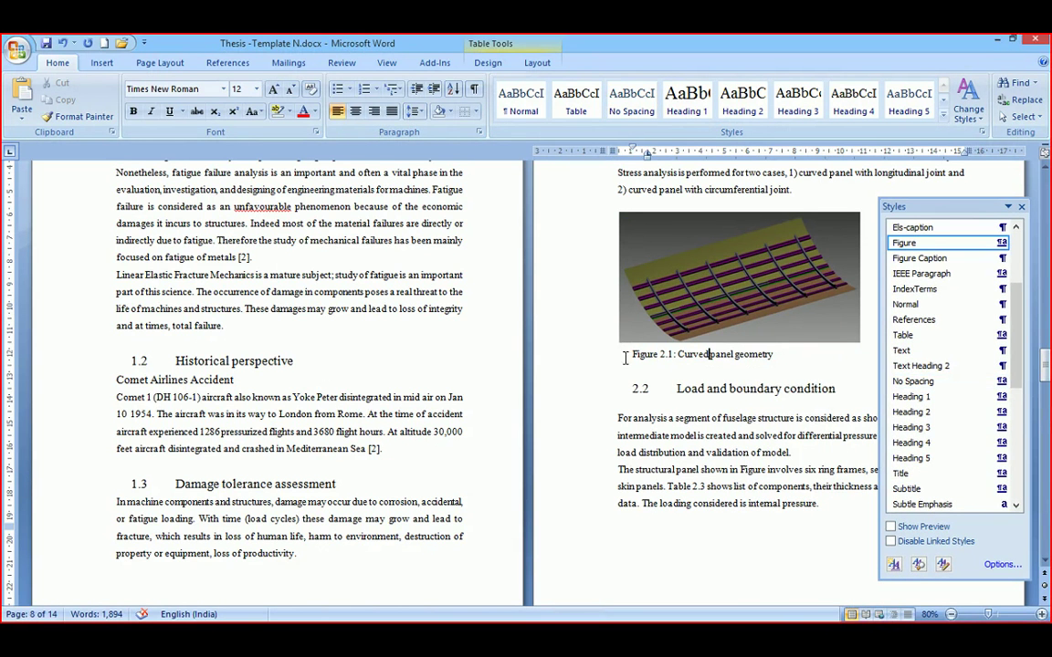
pyautogui.click(729, 355)
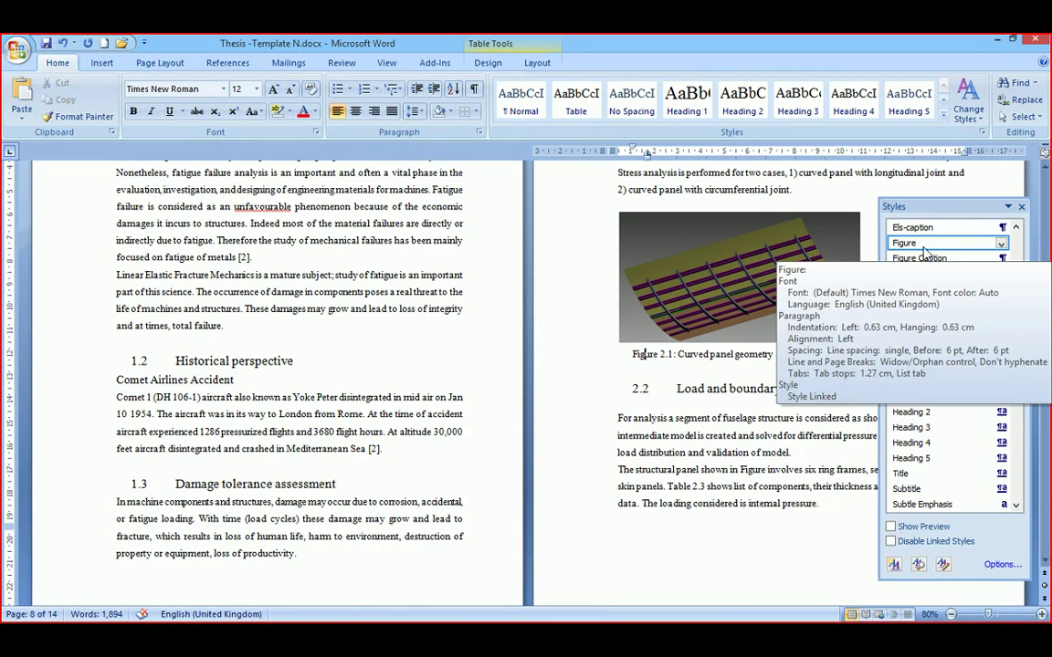
pyautogui.click(668, 366)
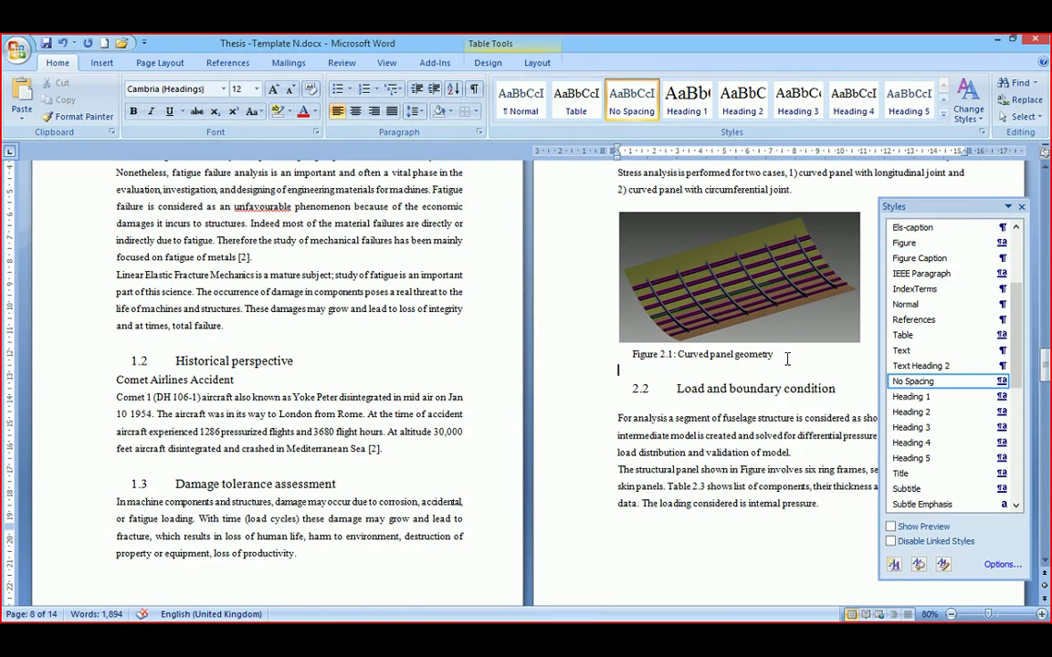
pyautogui.moveTo(940, 206); pyautogui.dragTo(526, 207)
pyautogui.tripleClick(702, 354)
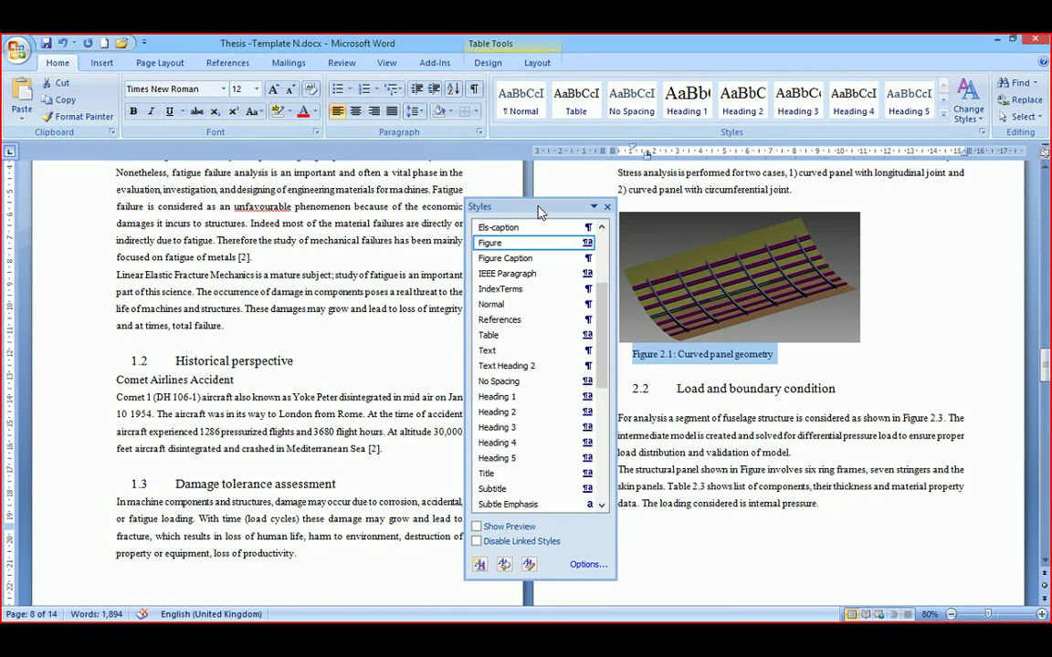
pyautogui.click(749, 366)
# Step: Check which styles the Figure 2.2 caption and the Table 2.1 caption use
pyautogui.scroll(-5, 722, 387)
pyautogui.scroll(-4, 721, 388)
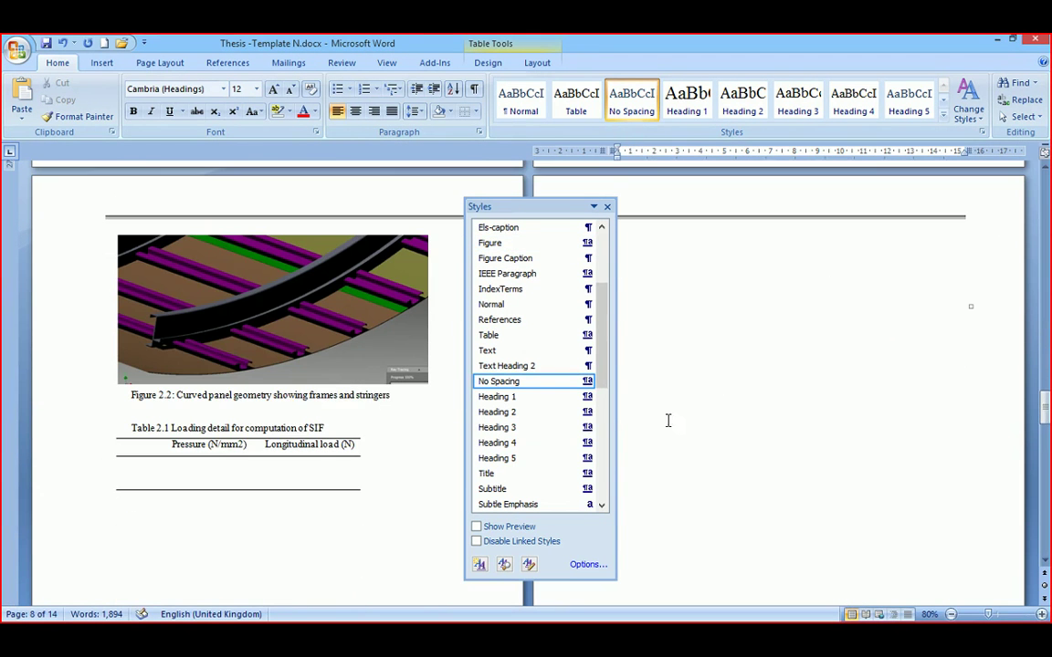
pyautogui.moveTo(390, 395); pyautogui.dragTo(134, 394)
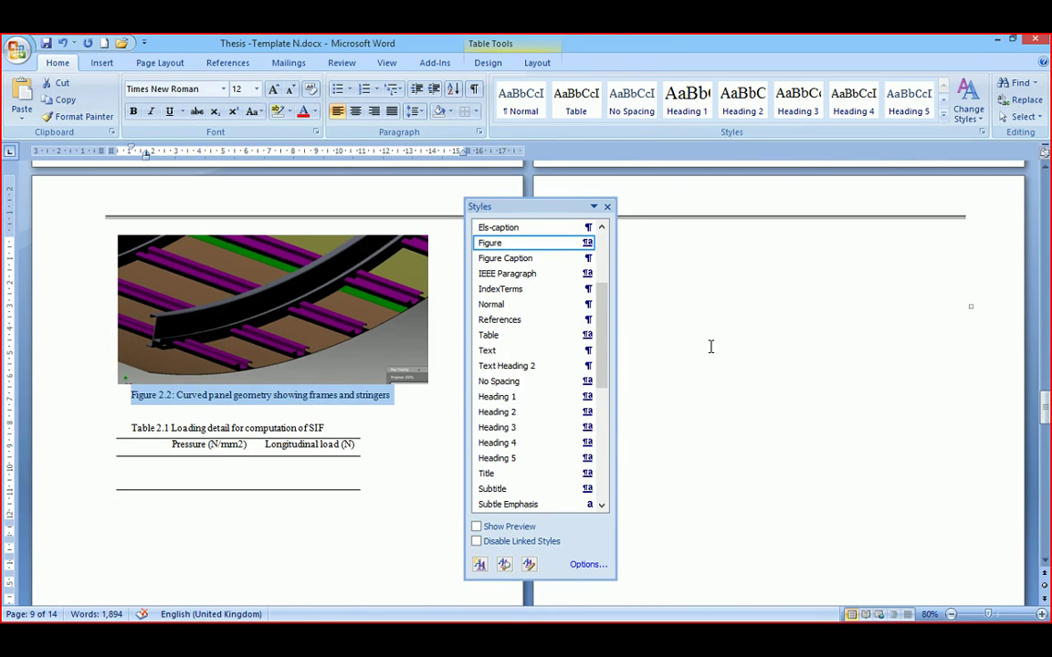
pyautogui.click(710, 347)
pyautogui.click(180, 427)
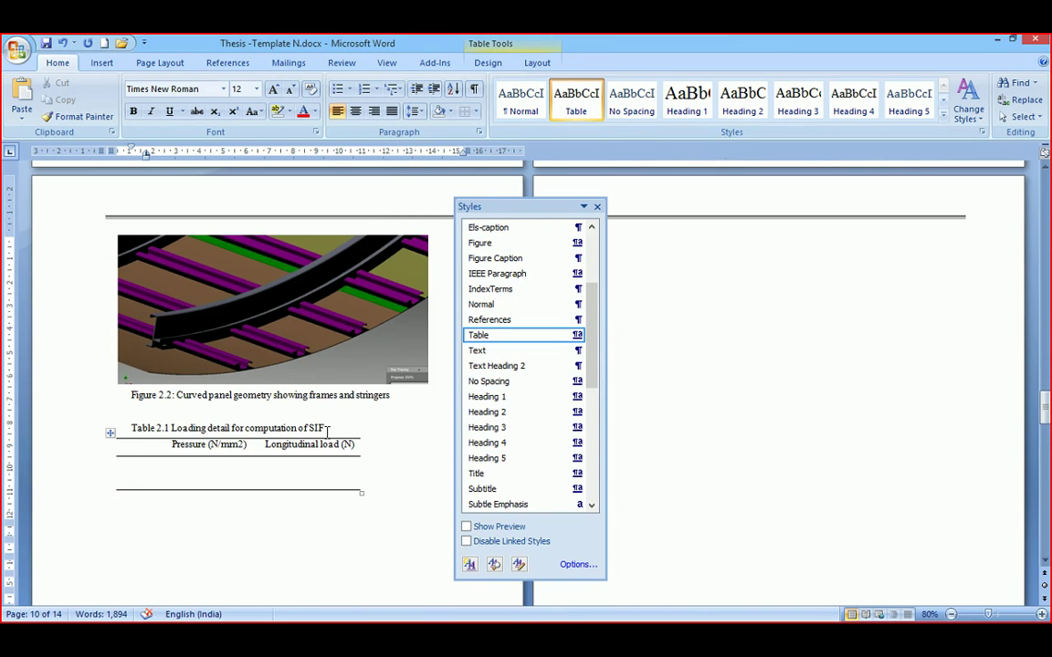
pyautogui.moveTo(326, 428); pyautogui.dragTo(132, 429)
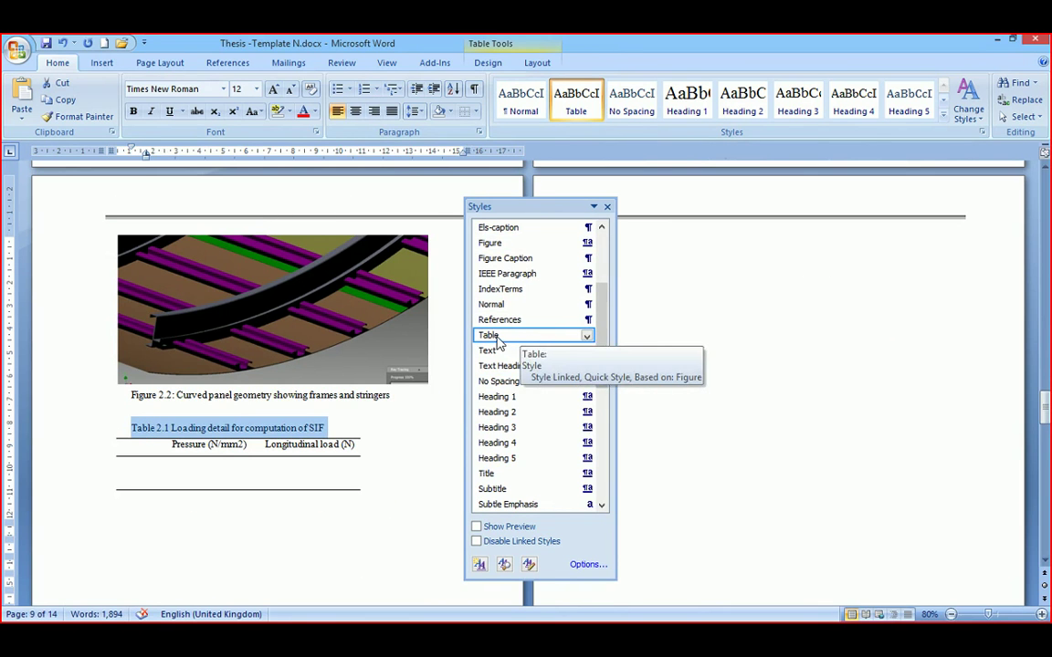
pyautogui.click(734, 384)
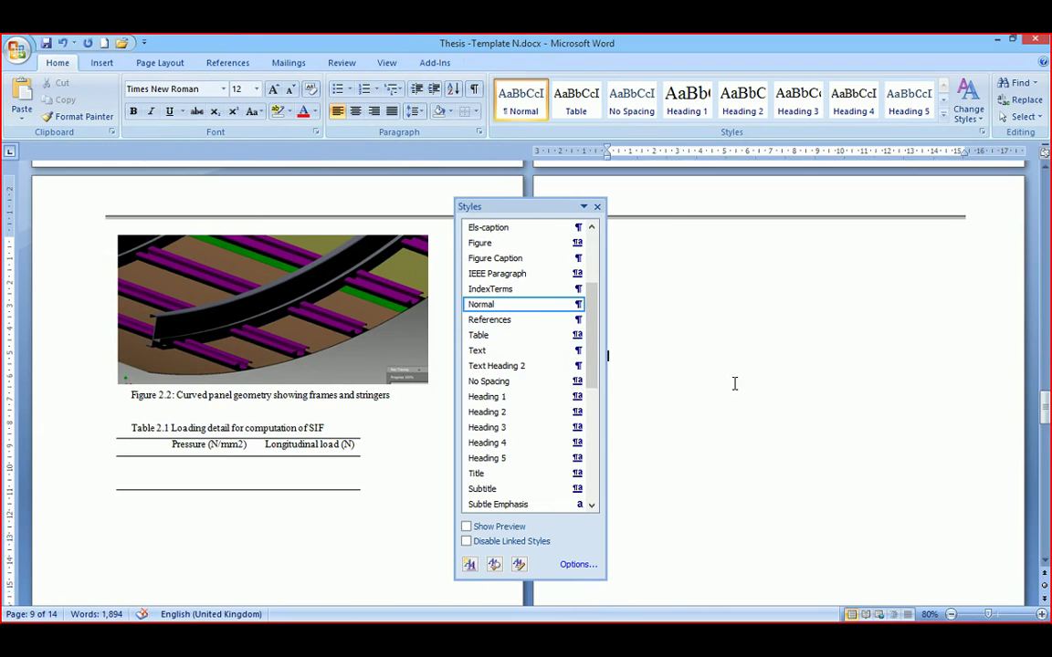
# Step: Return to the List of Figures title and start a new line below it
pyautogui.scroll(10, 366, 422)
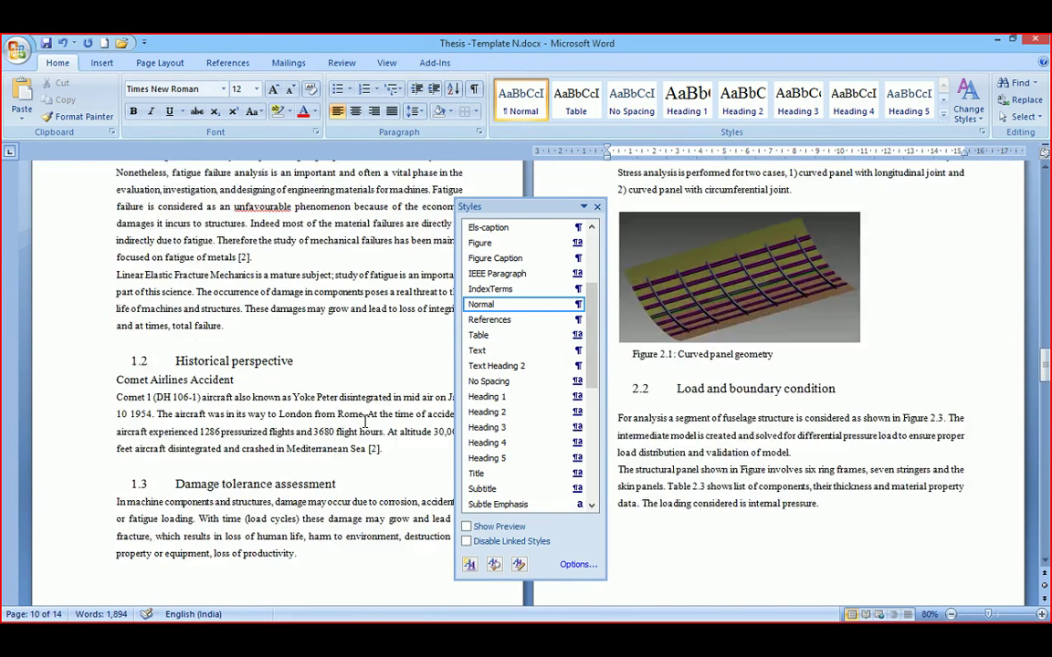
pyautogui.scroll(15, 365, 422)
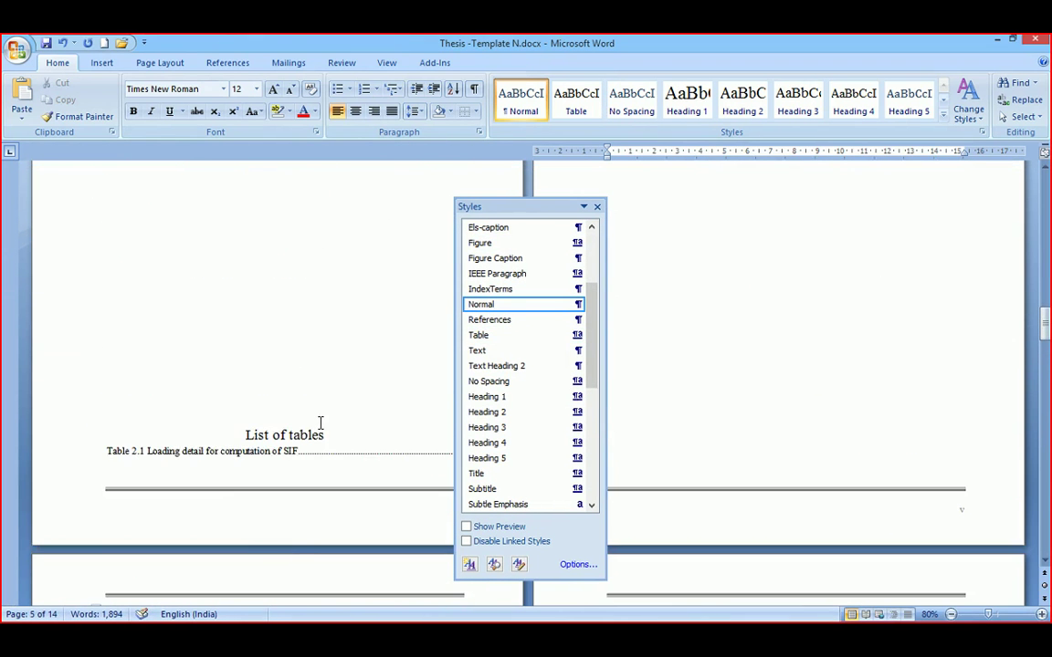
pyautogui.scroll(3, 320, 423)
pyautogui.click(337, 307)
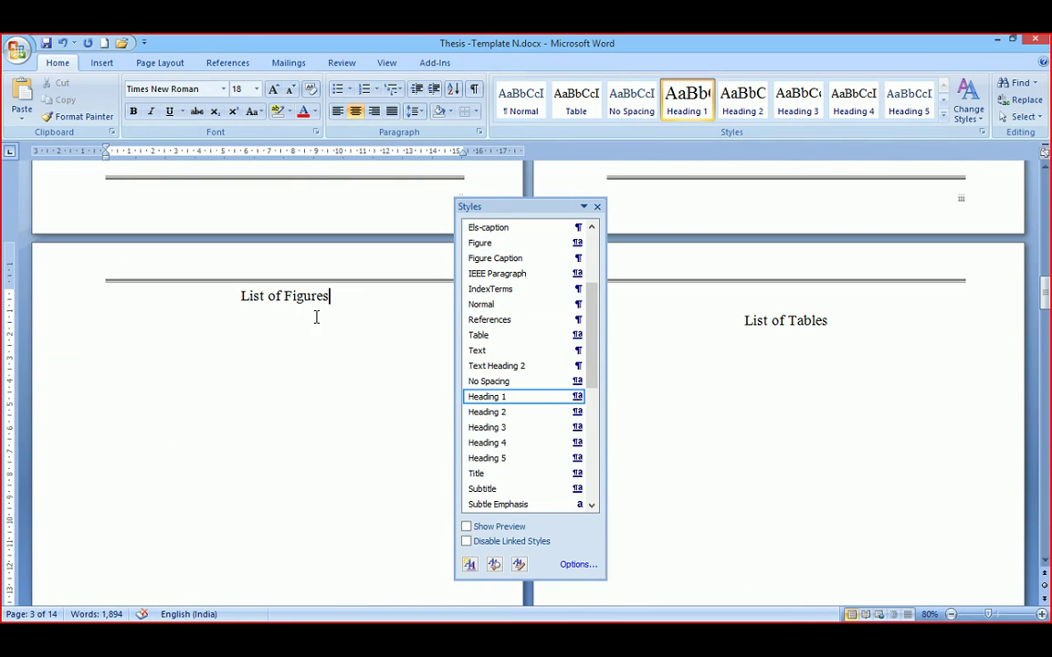
pyautogui.press('Return')
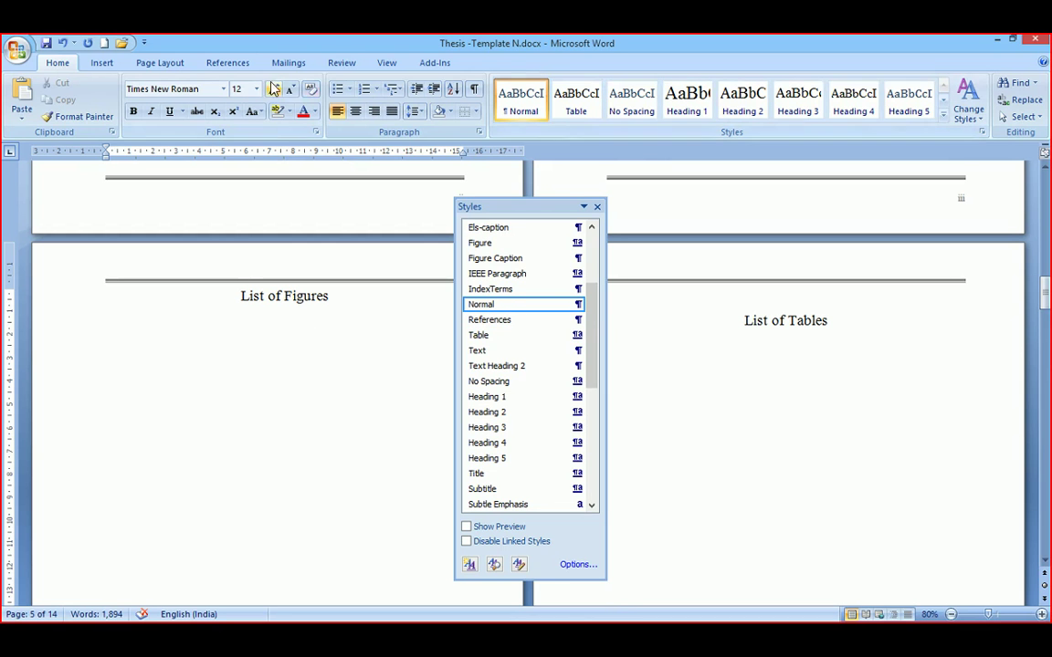
# Step: Insert a table of figures built from the Figure style below the List of Figures title
pyautogui.click(227, 63)
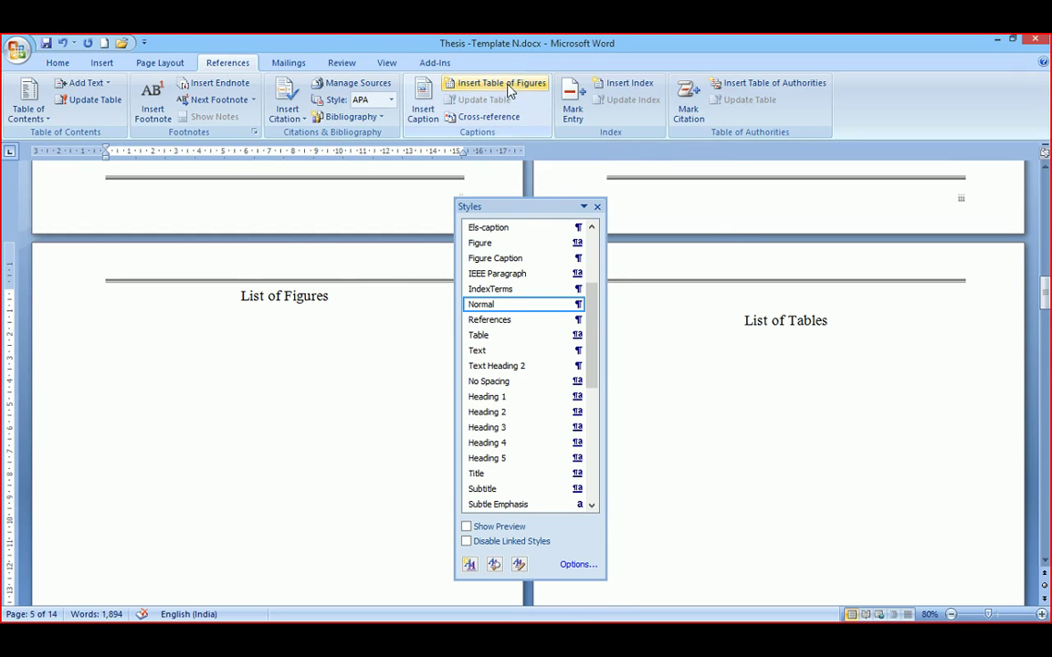
pyautogui.click(510, 87)
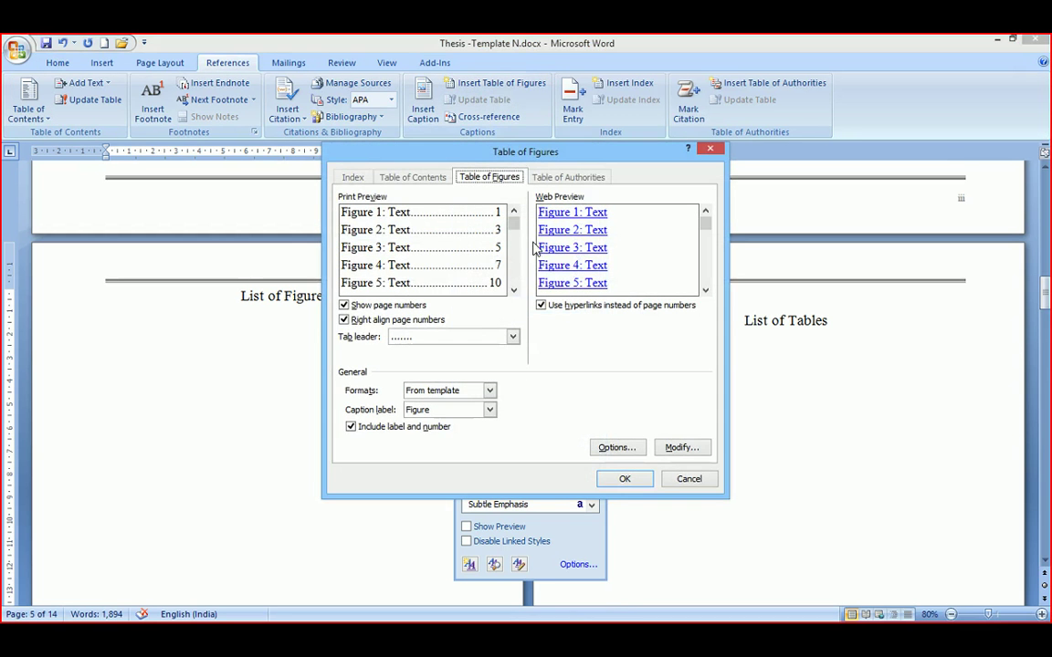
pyautogui.click(615, 449)
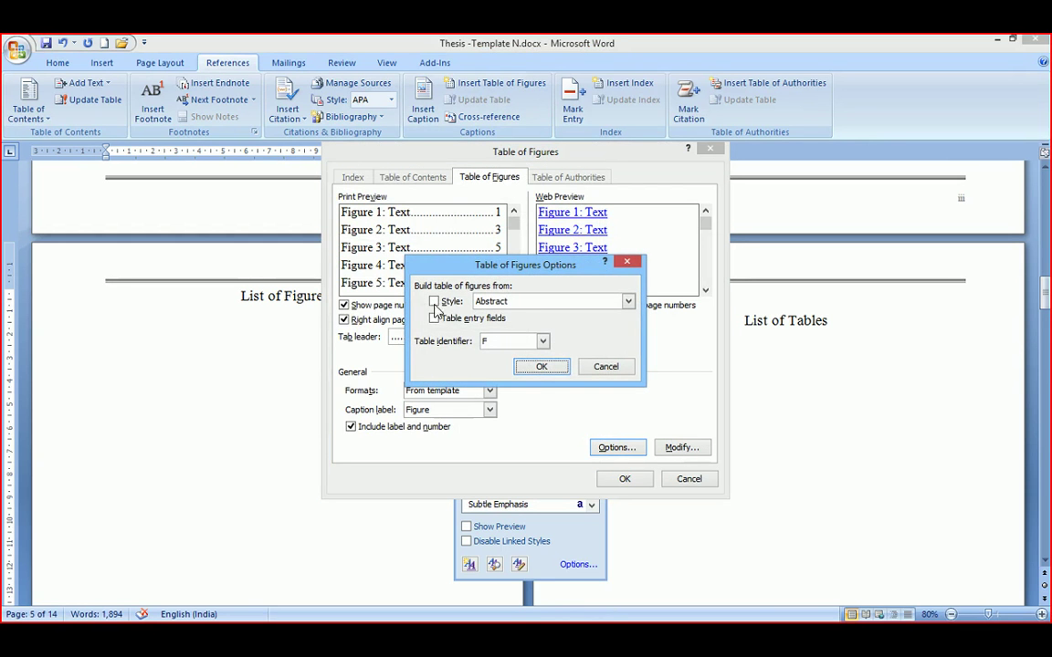
pyautogui.click(434, 301)
pyautogui.click(628, 301)
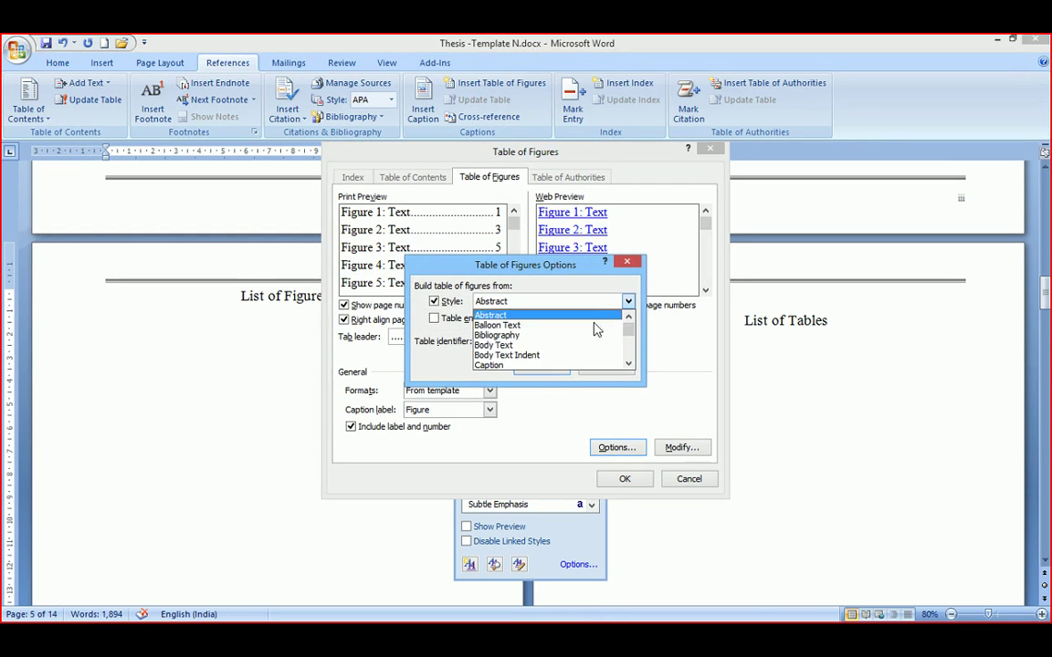
pyautogui.scroll(-8, 628, 363)
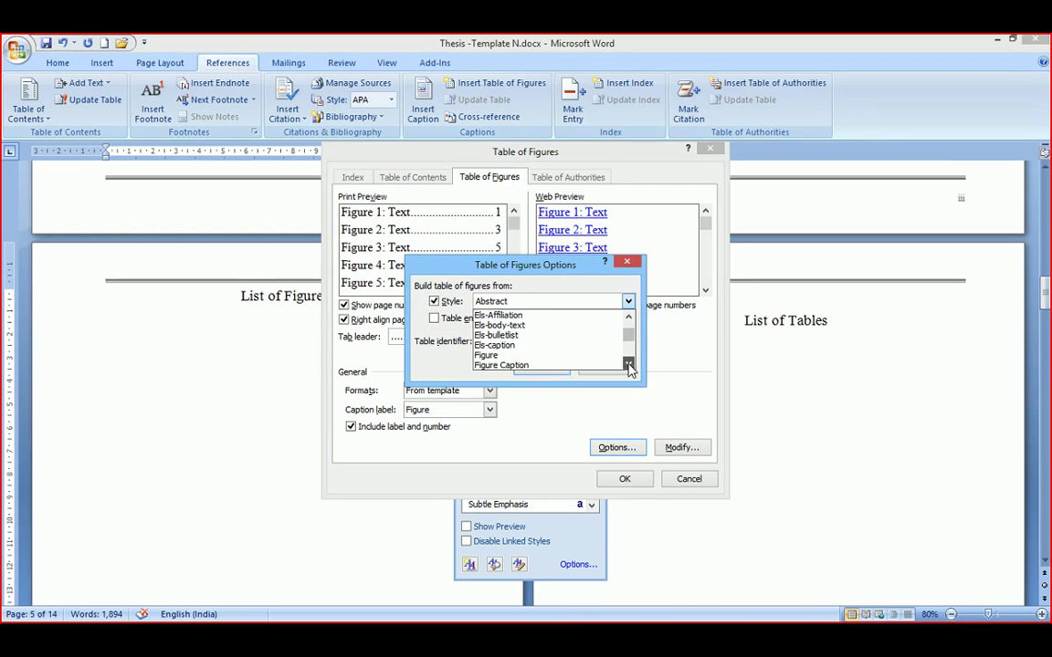
pyautogui.click(517, 347)
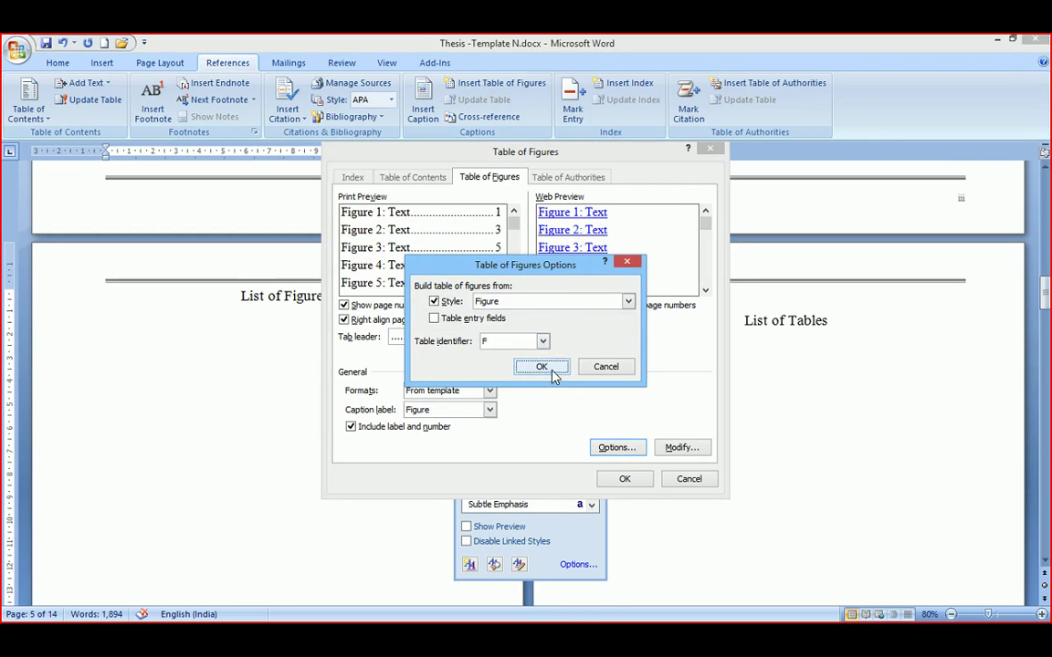
pyautogui.click(541, 366)
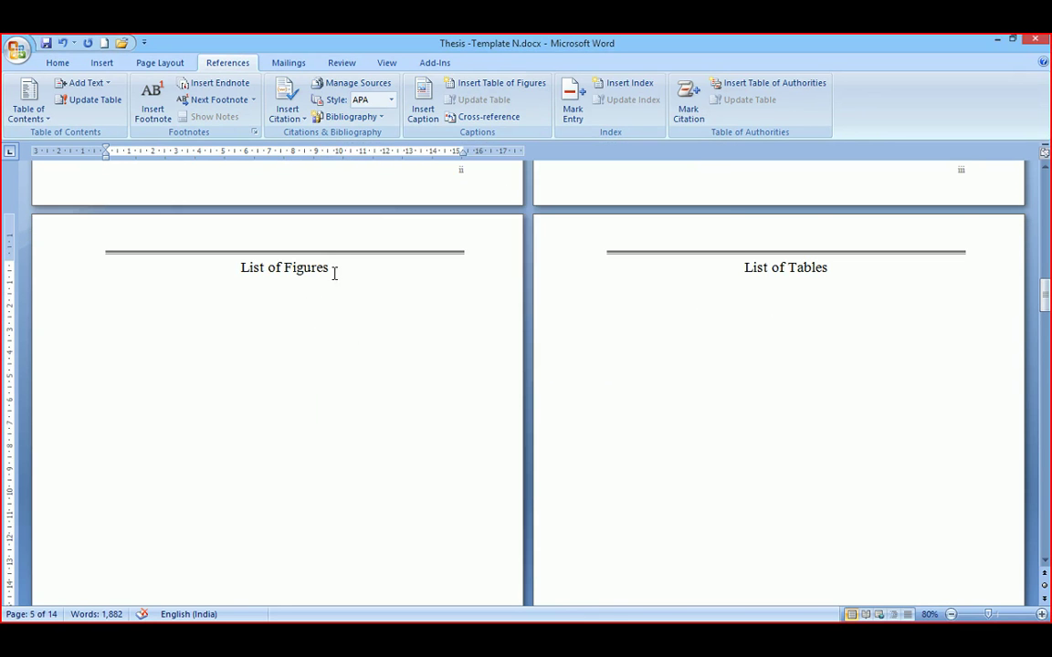
pyautogui.moveTo(334, 273); pyautogui.dragTo(243, 275)
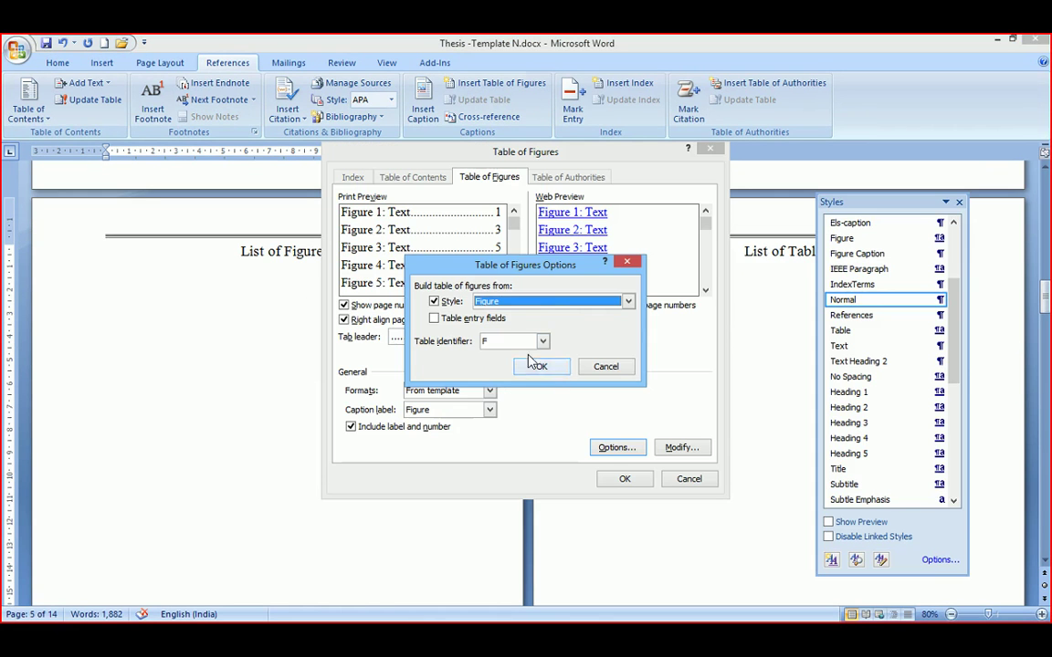
pyautogui.click(541, 366)
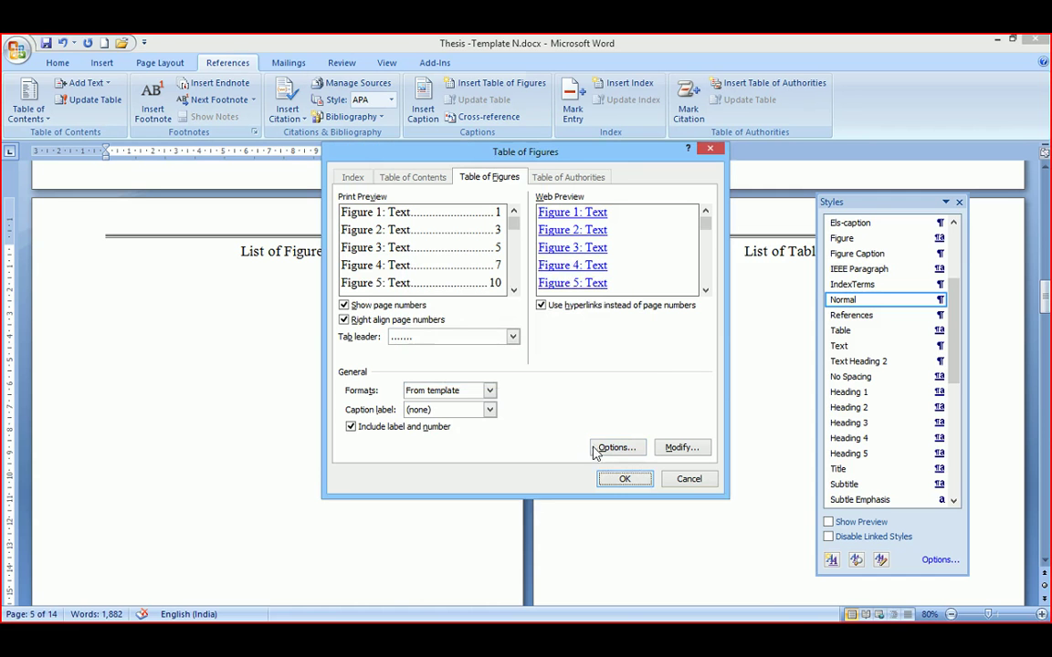
pyautogui.click(621, 479)
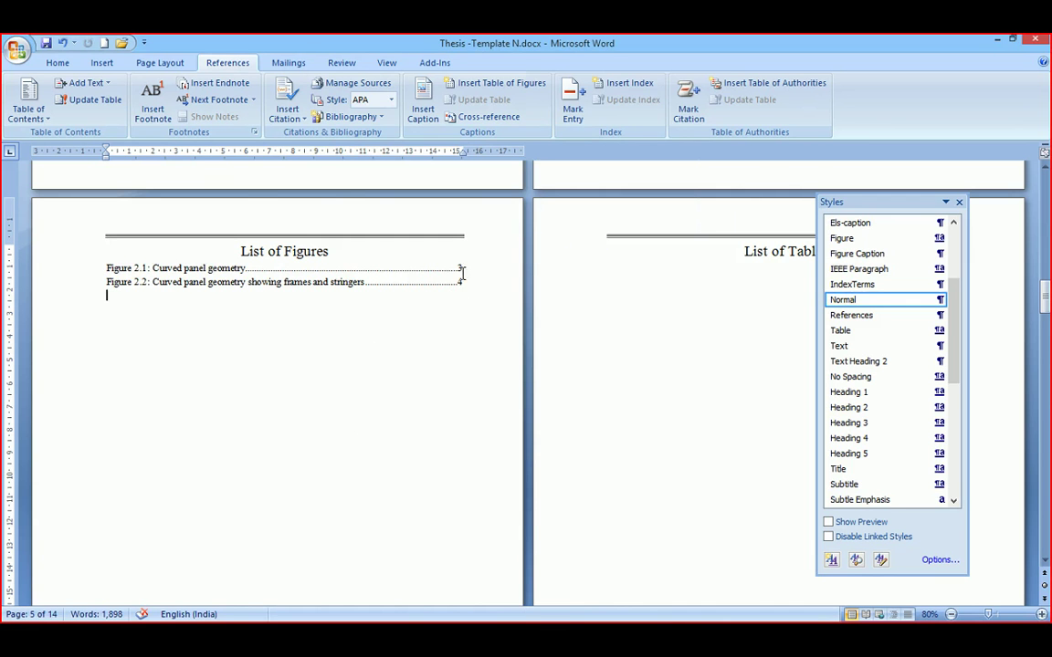
# Step: Compare the list of figures with the Figure 2.1 caption in Chapter 2 and view the list's update options
pyautogui.scroll(-6, 408, 439)
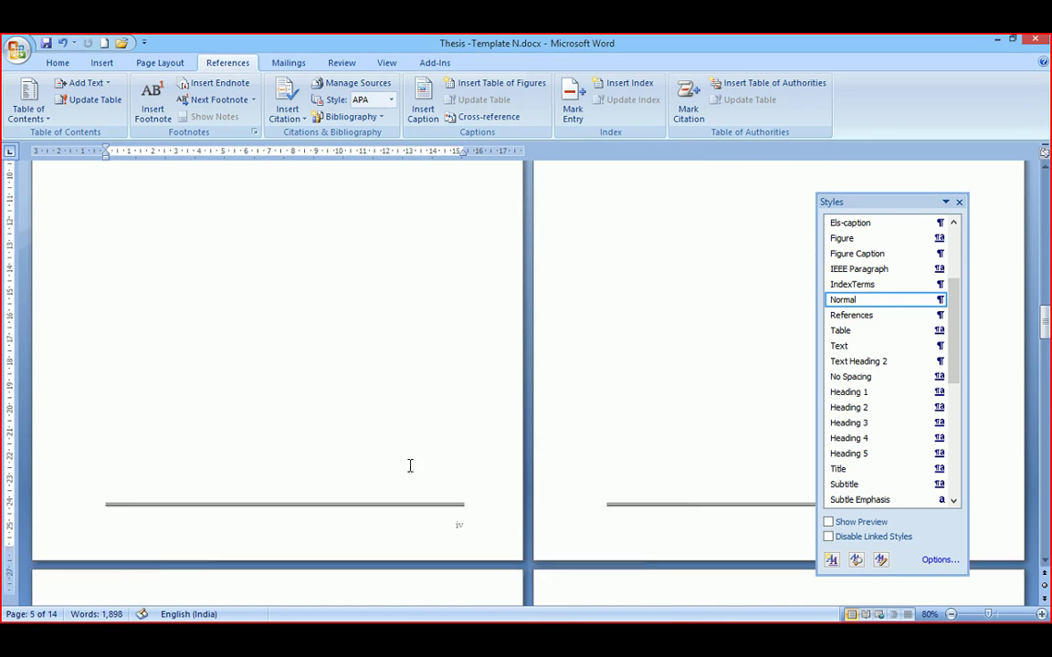
pyautogui.scroll(-8, 410, 466)
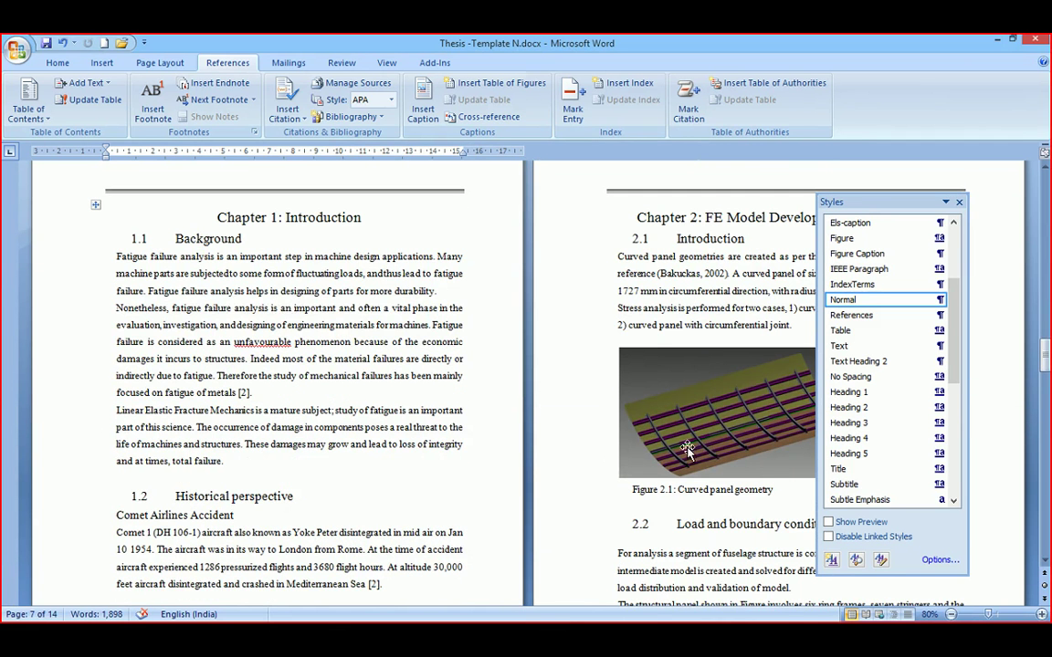
pyautogui.scroll(10, 599, 481)
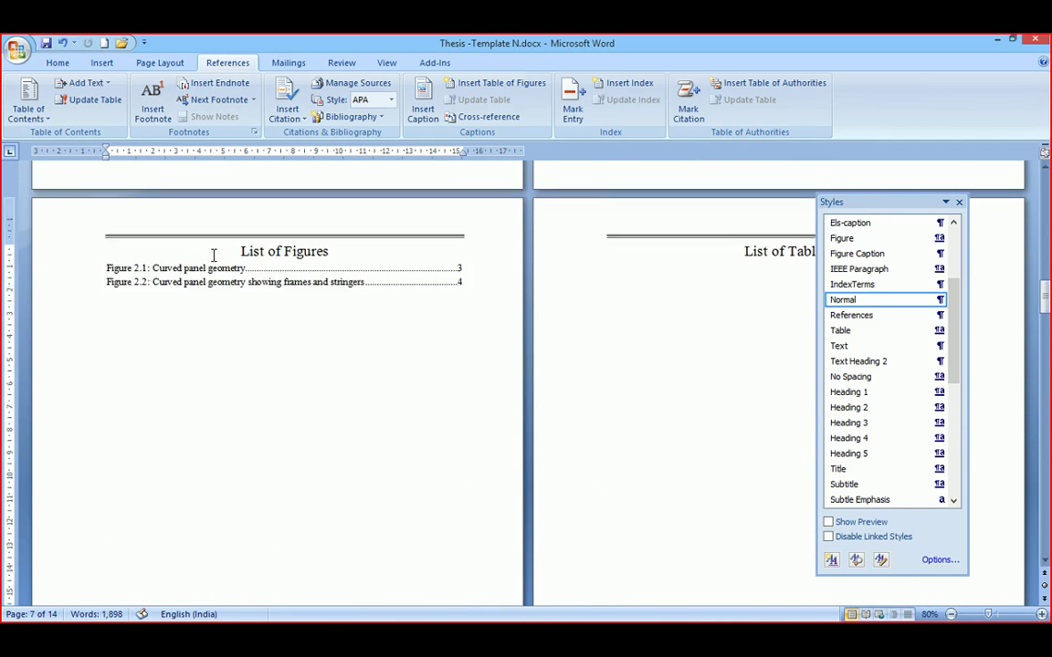
pyautogui.scroll(1, 214, 254)
pyautogui.click(146, 329)
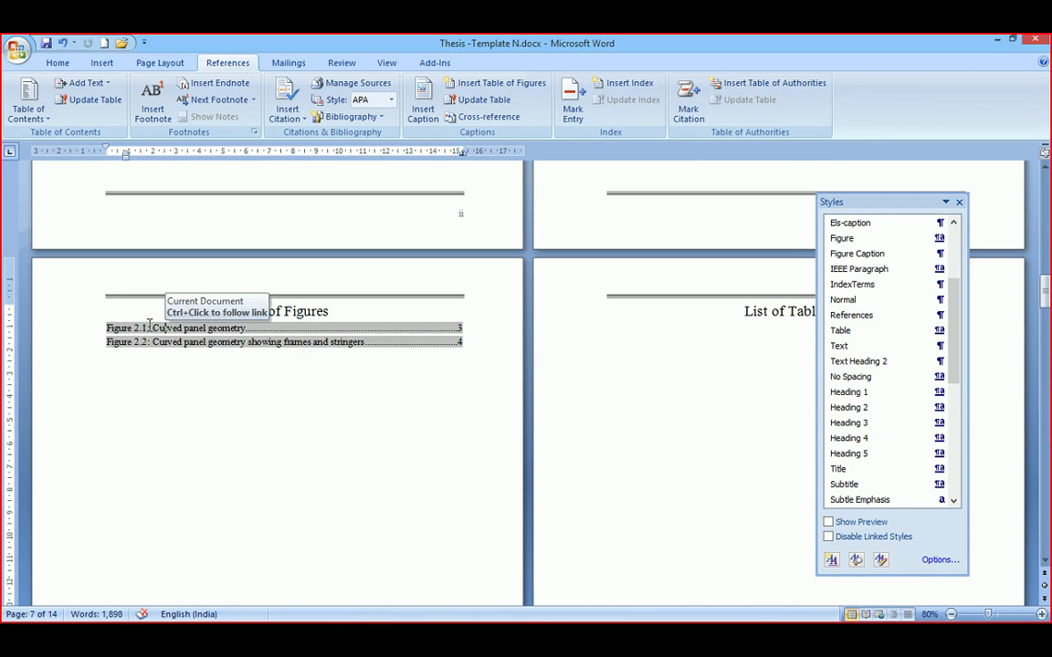
pyautogui.rightClick(147, 327)
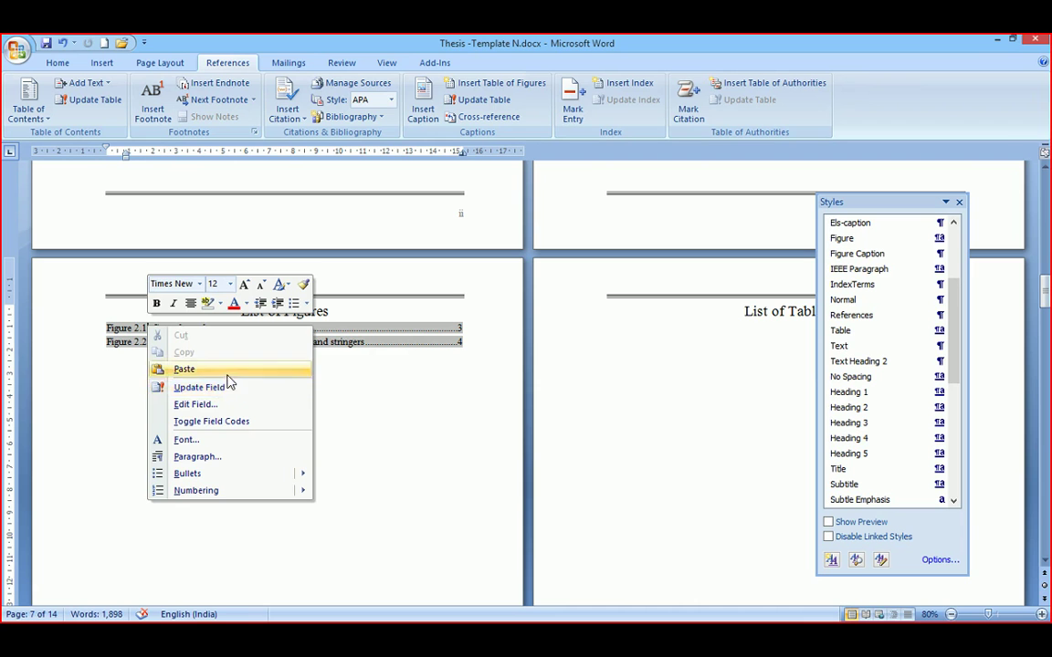
pyautogui.press('Escape')
# Step: Insert a table of figures built from the Table style below the List of Tables title, without replacing the existing list of figures
pyautogui.click(739, 339)
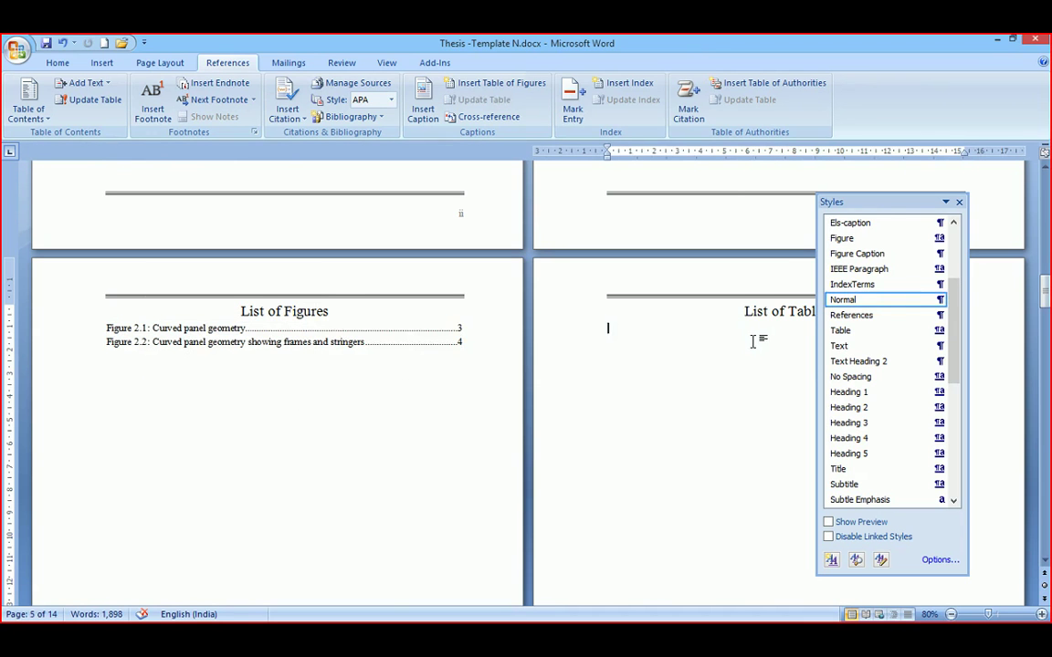
pyautogui.moveTo(835, 202); pyautogui.dragTo(415, 188)
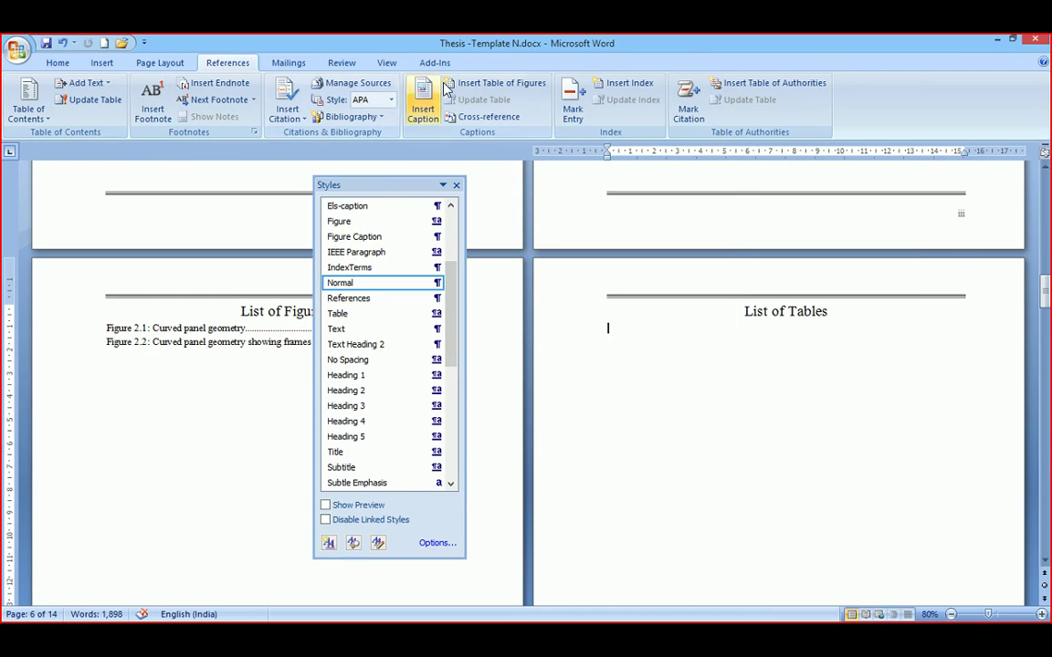
pyautogui.click(481, 89)
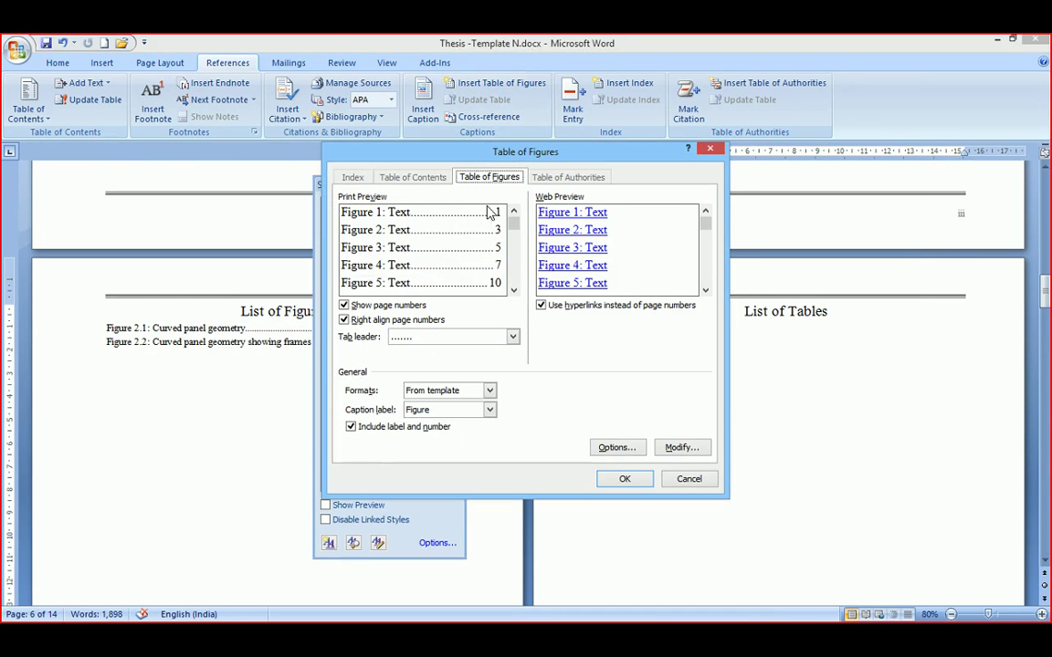
pyautogui.click(614, 452)
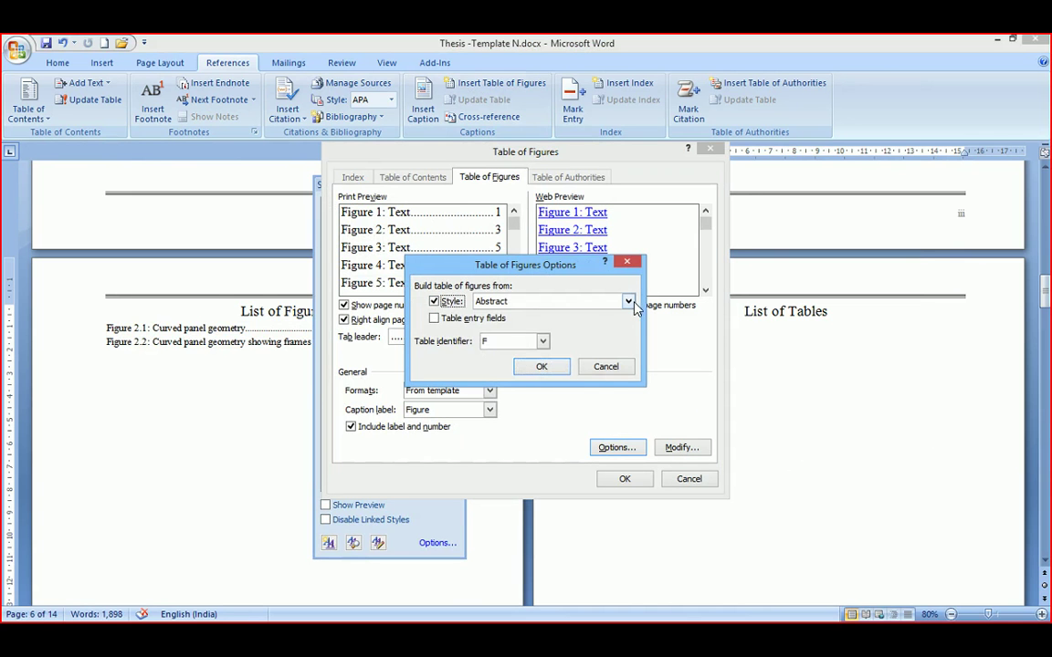
pyautogui.click(629, 302)
pyautogui.click(629, 365)
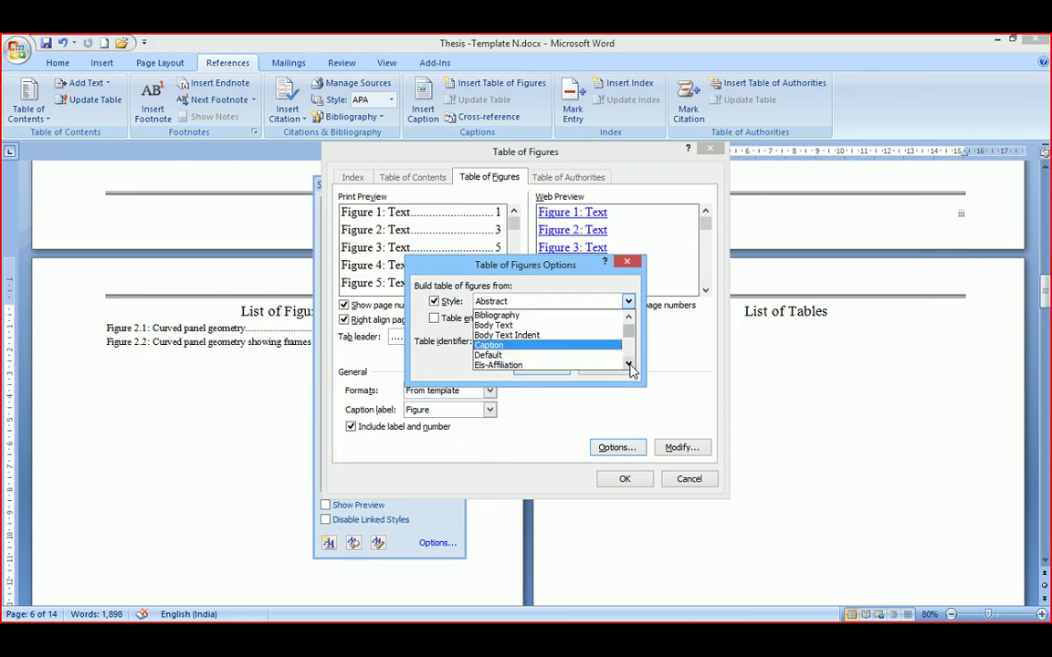
pyautogui.click(628, 366)
pyautogui.click(628, 365)
pyautogui.click(629, 365)
pyautogui.click(628, 365)
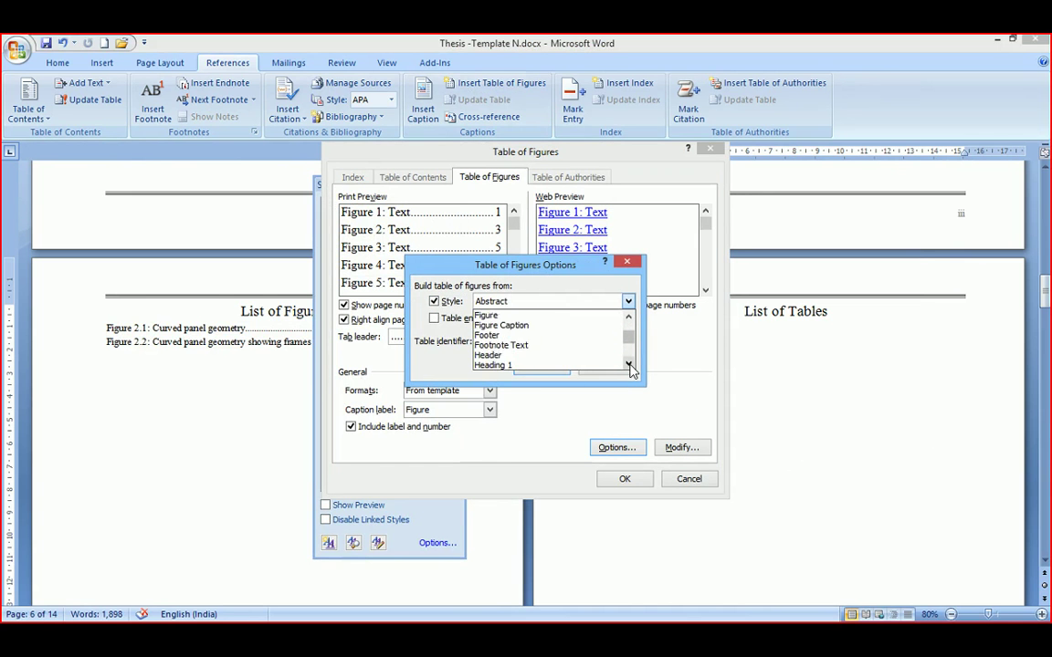
pyautogui.click(629, 365)
pyautogui.click(629, 365)
pyautogui.click(628, 365)
pyautogui.click(628, 365)
pyautogui.click(628, 365)
pyautogui.click(629, 365)
pyautogui.click(628, 365)
pyautogui.click(628, 366)
pyautogui.click(628, 365)
pyautogui.click(628, 365)
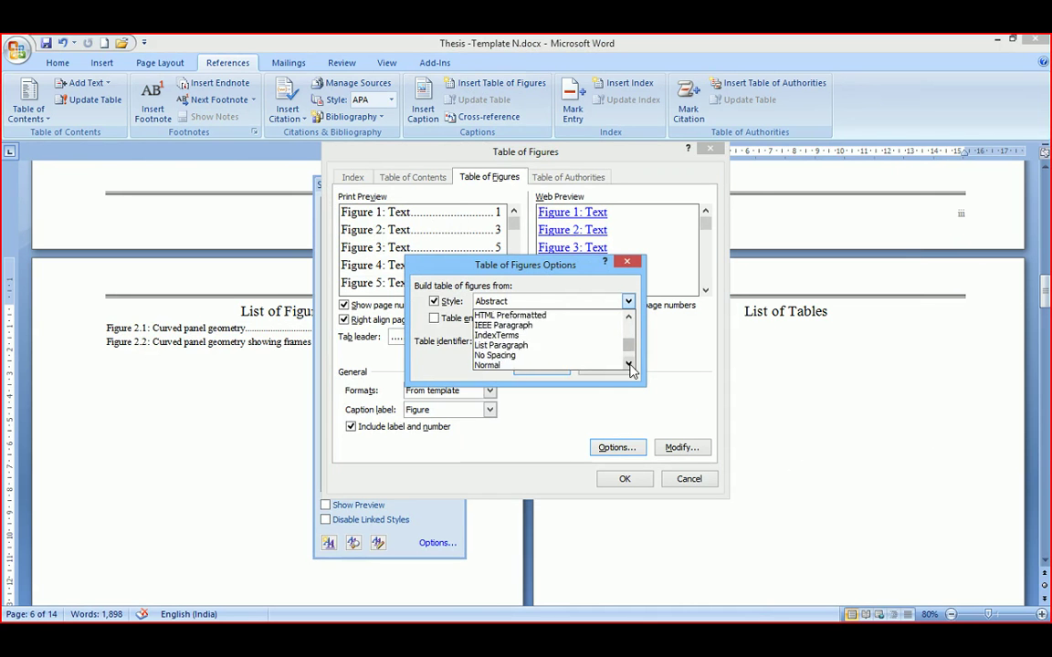
pyautogui.click(628, 365)
pyautogui.click(628, 365)
pyautogui.click(628, 365)
pyautogui.click(629, 365)
pyautogui.click(628, 366)
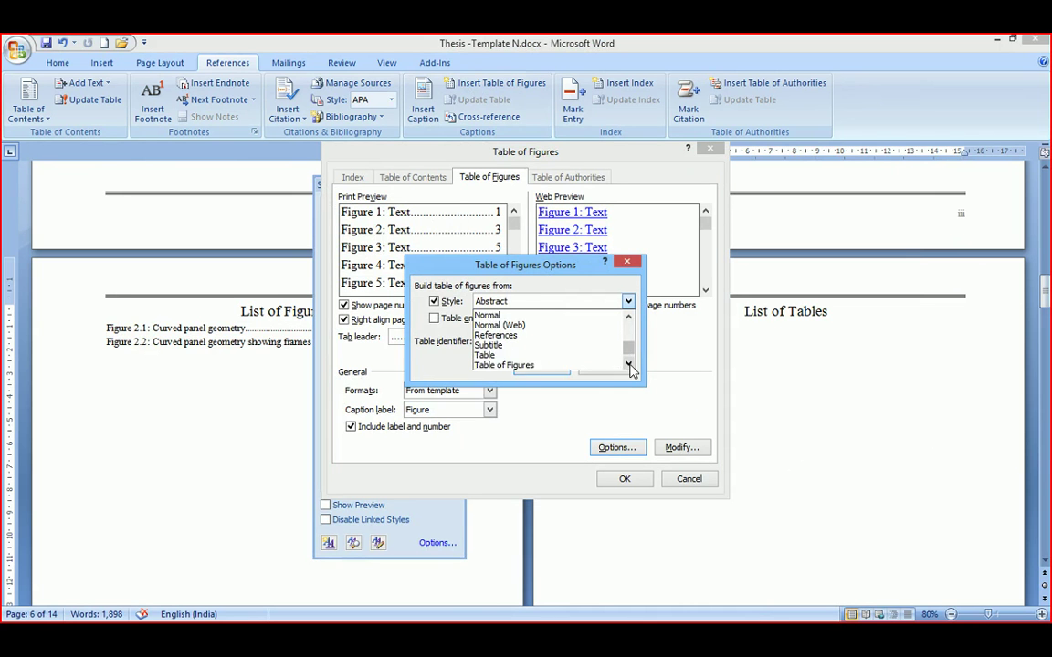
pyautogui.click(523, 355)
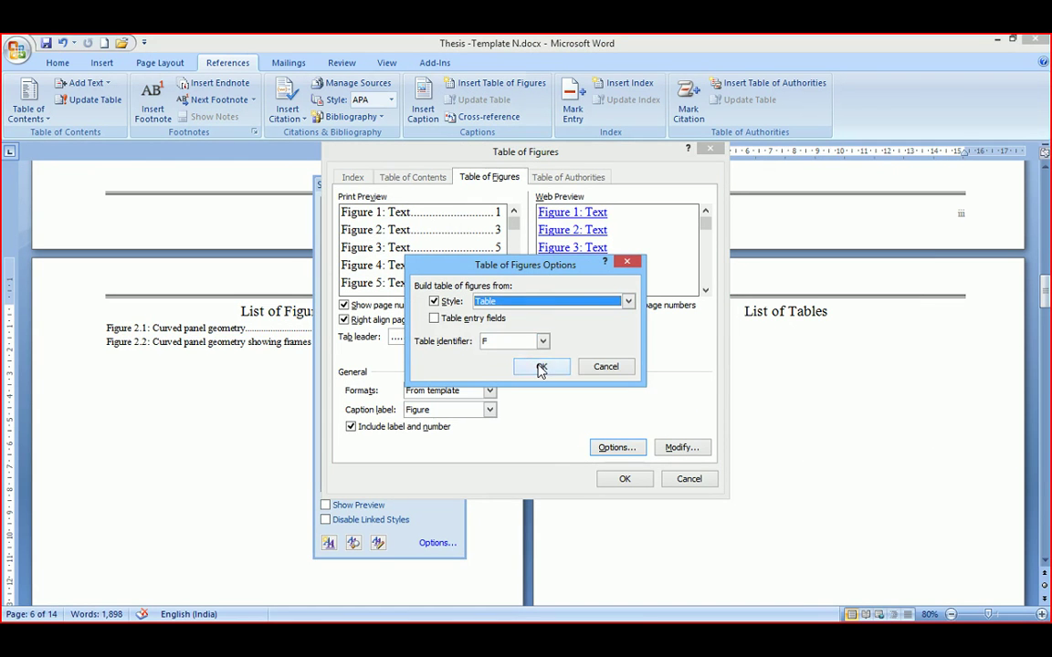
pyautogui.click(541, 368)
pyautogui.click(610, 482)
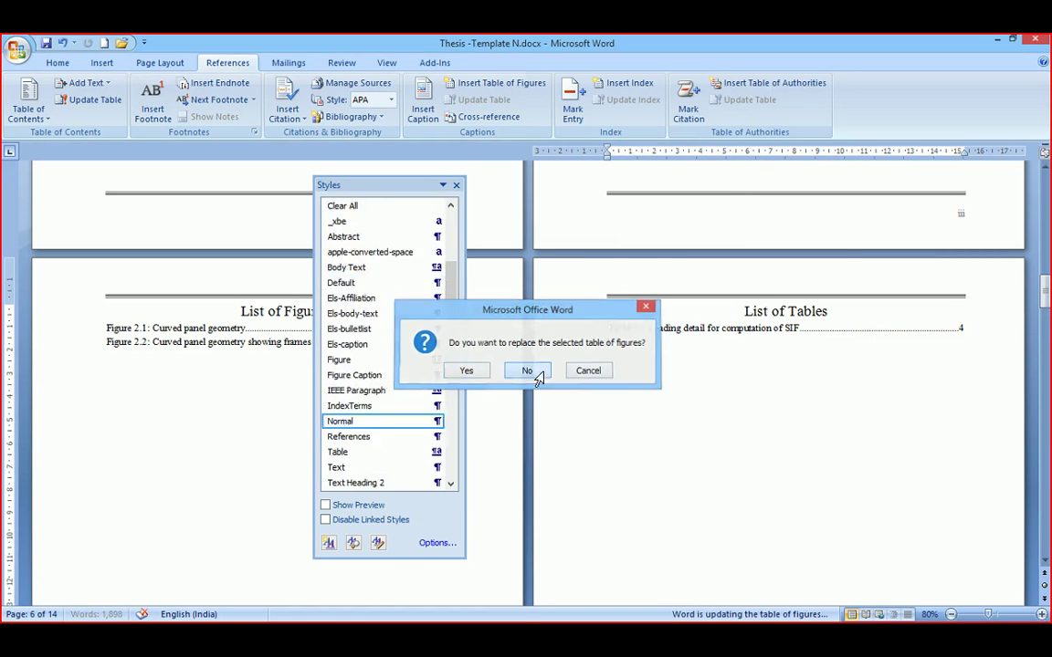
pyautogui.click(537, 376)
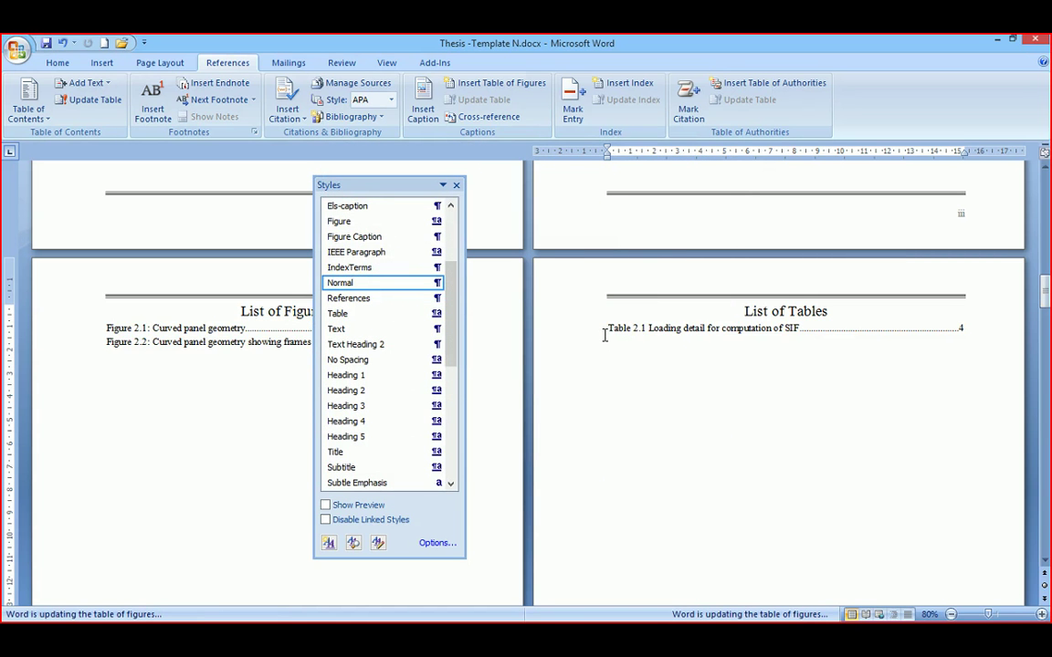